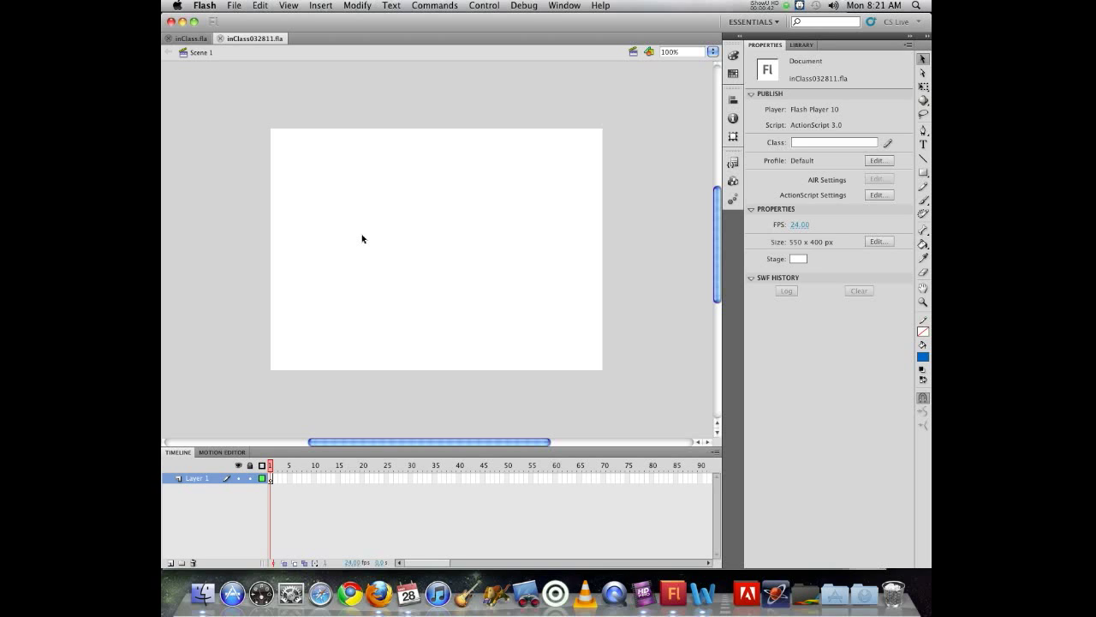
# Step: Set the document's stage colour to black (#000000)
pyautogui.click(797, 259)
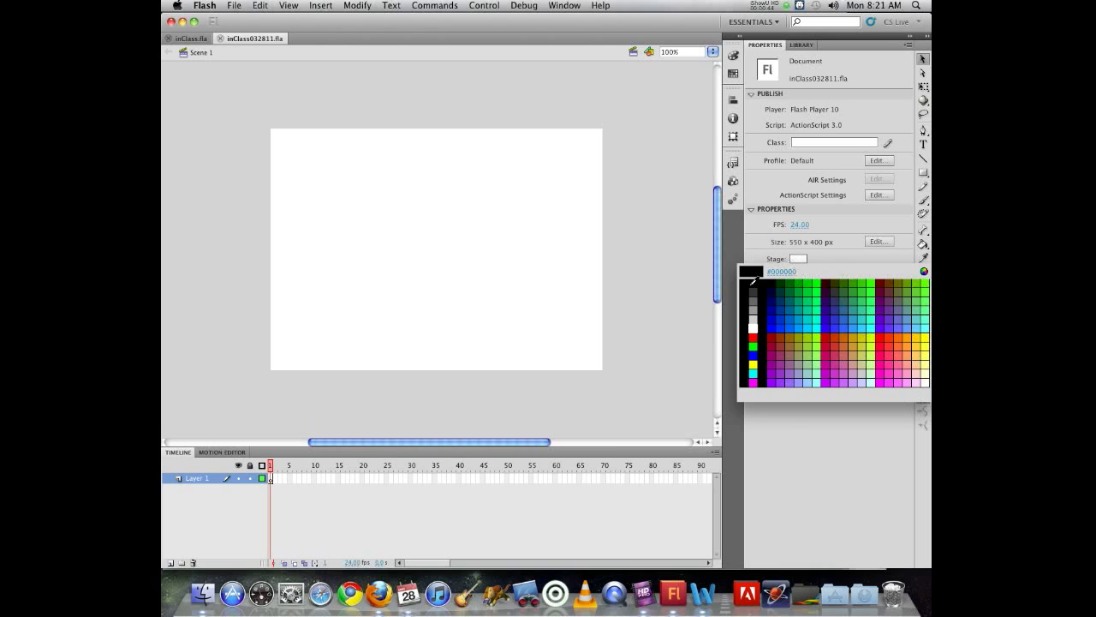
pyautogui.click(754, 280)
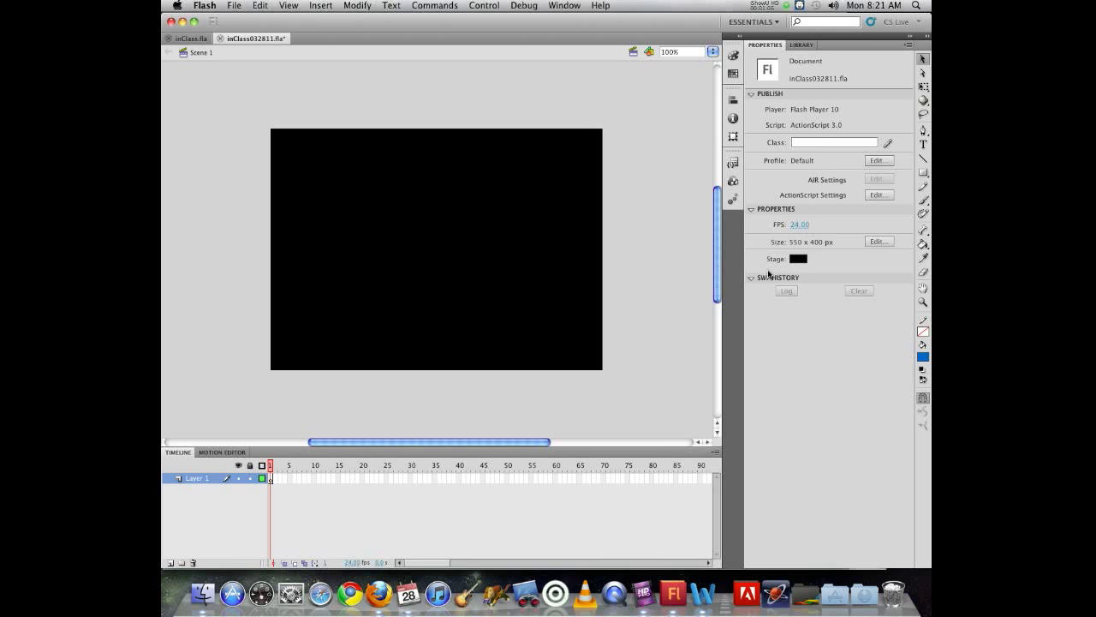
# Step: Draw a black-filled rectangle without a stroke, about 419 by 284 px, overlapping the stage's top edge
pyautogui.click(923, 172)
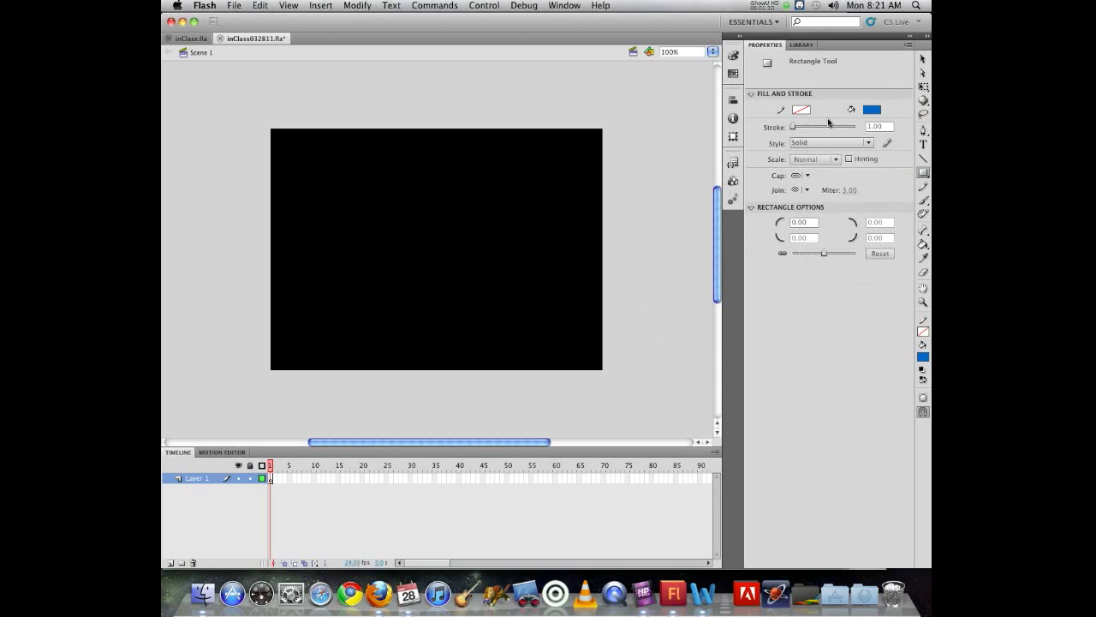
pyautogui.click(871, 111)
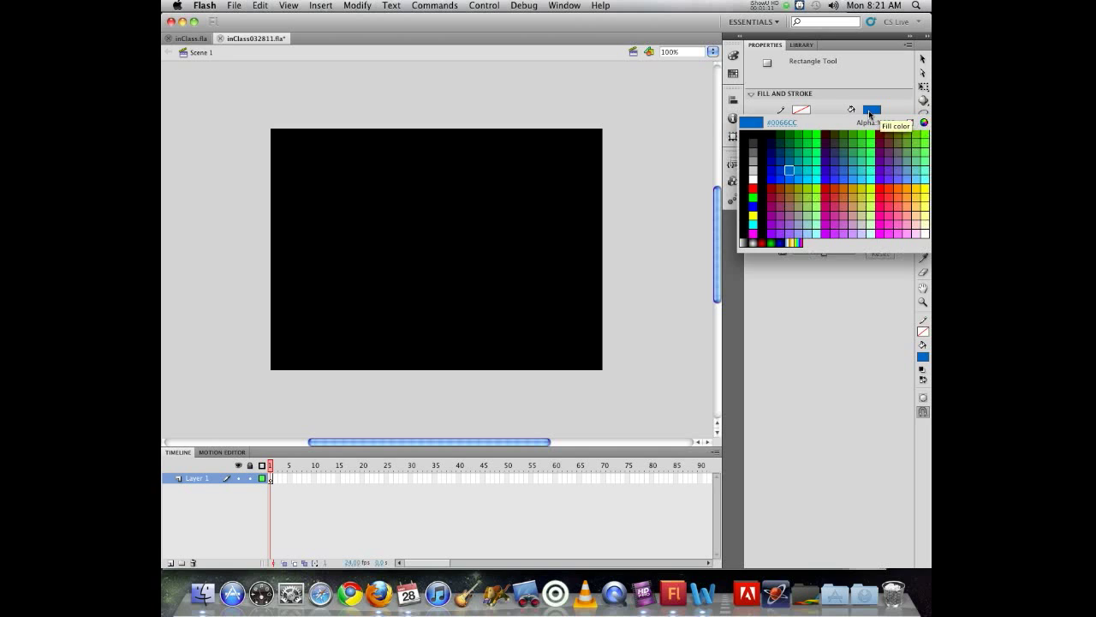
pyautogui.click(754, 140)
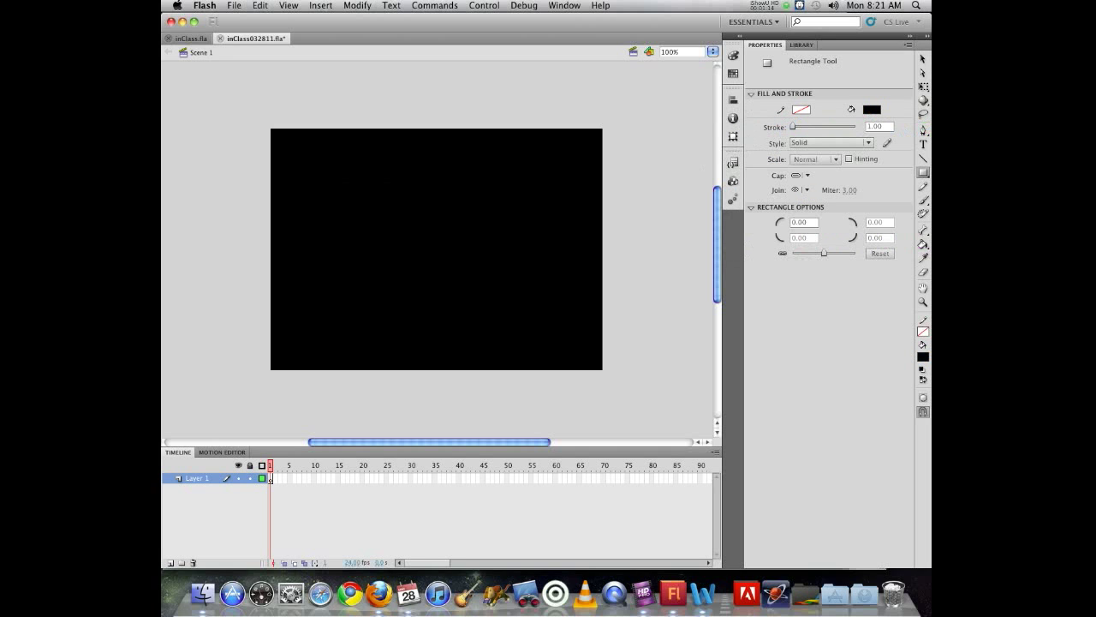
pyautogui.moveTo(314, 91); pyautogui.dragTo(567, 264)
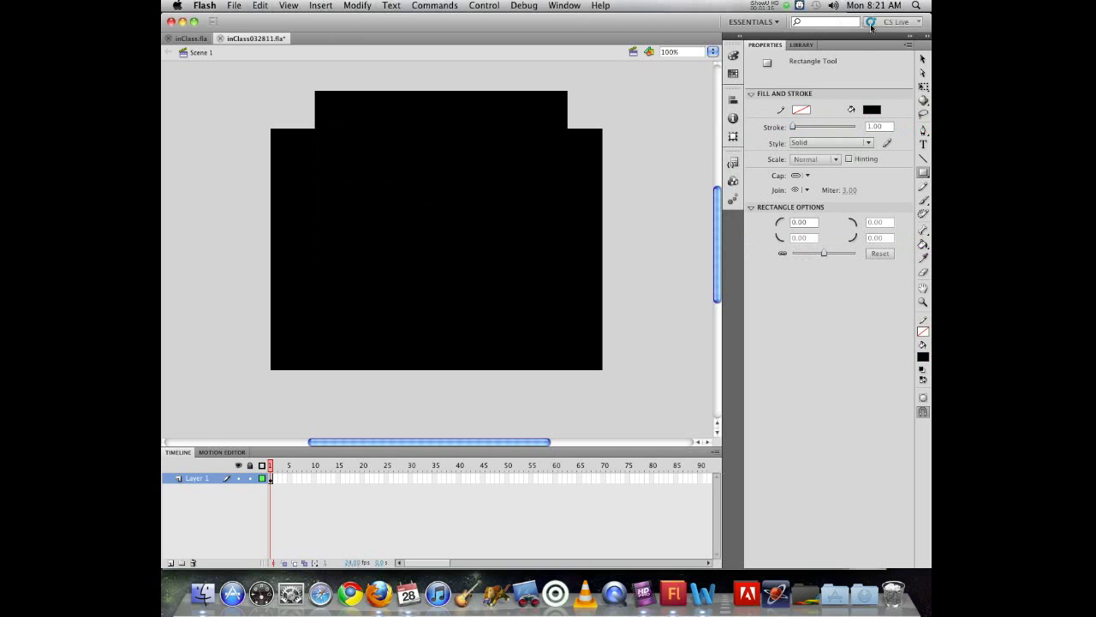
# Step: Place the black rectangle at the stage origin, with X 0 and Y 0
pyautogui.click(923, 58)
pyautogui.click(528, 165)
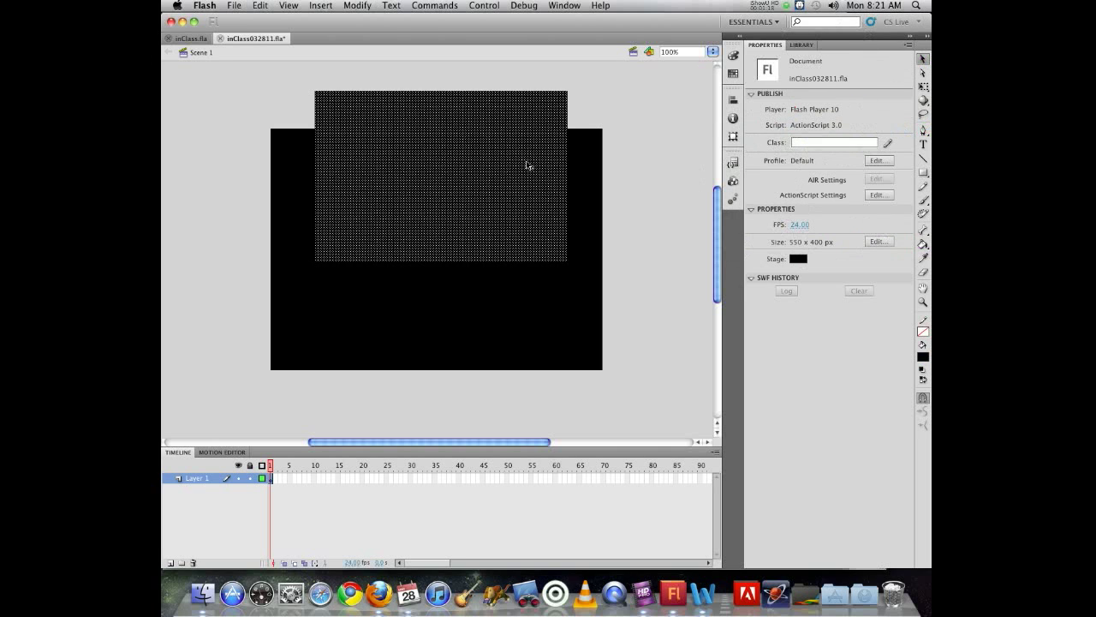
pyautogui.click(798, 112)
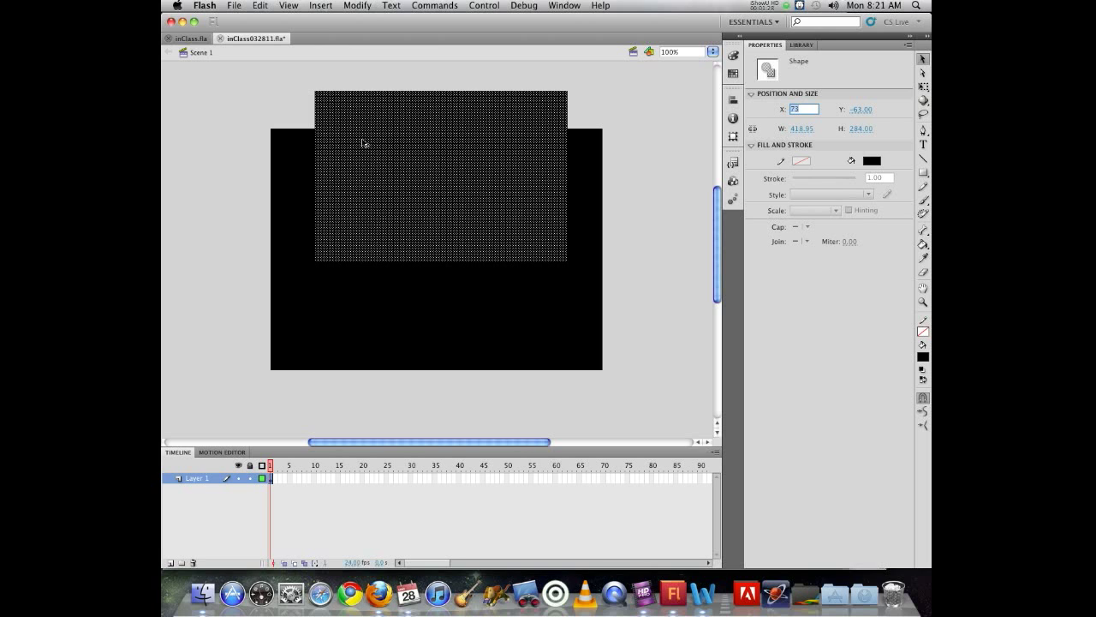
pyautogui.write('0')
pyautogui.press('Tab')
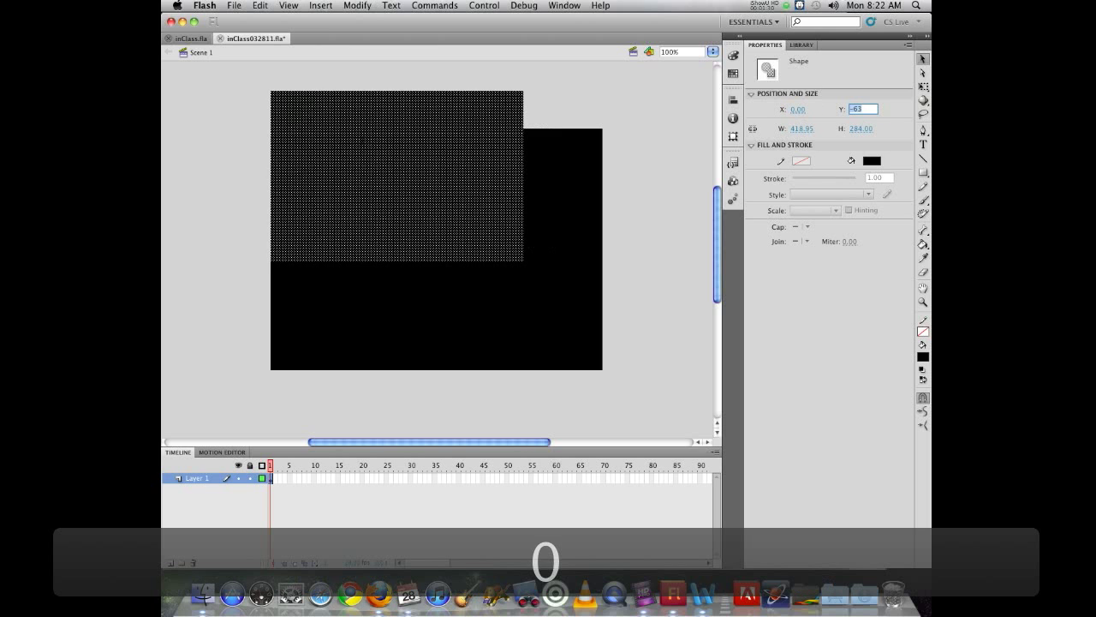
pyautogui.write('0')
pyautogui.press('Tab')
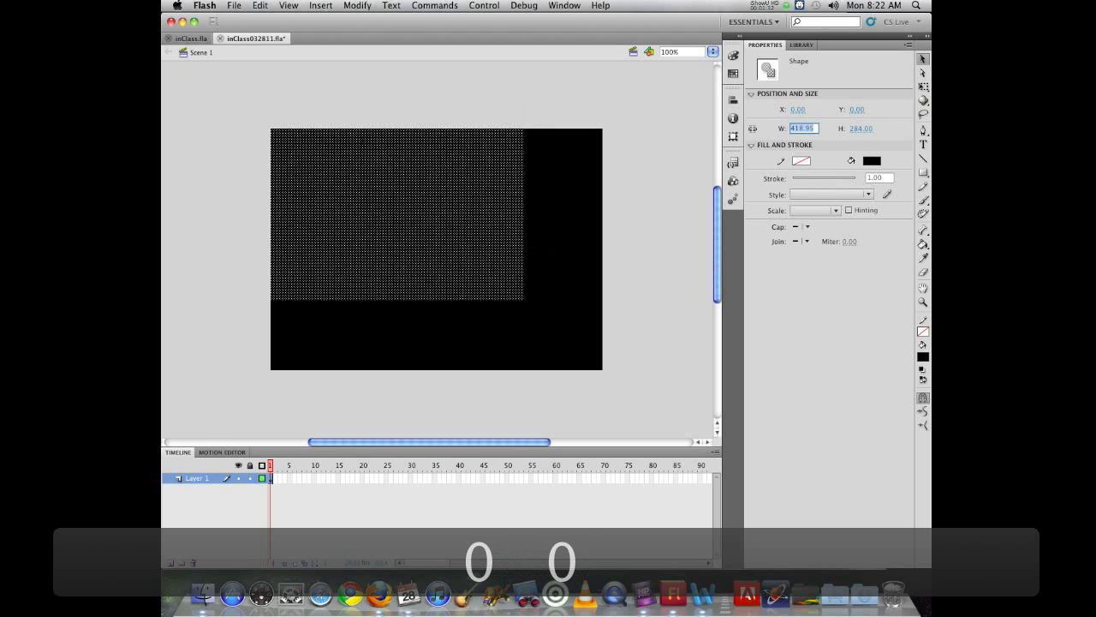
# Step: Resize the black rectangle to a width of 550 and a height of 400 so it covers the stage
pyautogui.write('550')
pyautogui.press('Tab')
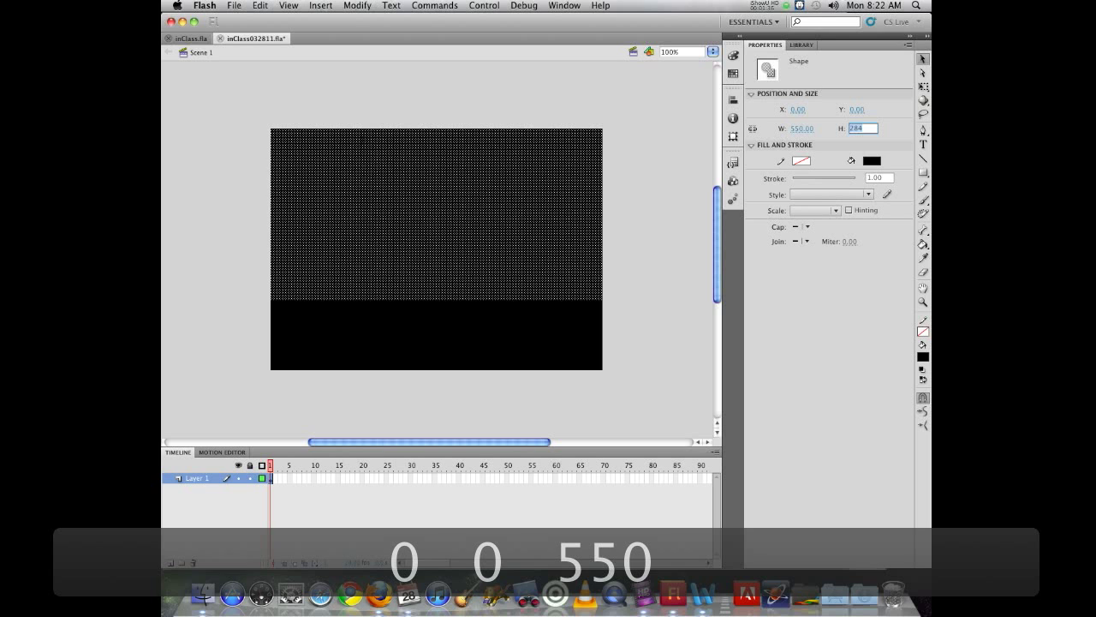
pyautogui.write('5')
pyautogui.press('BackSpace')
pyautogui.write('400')
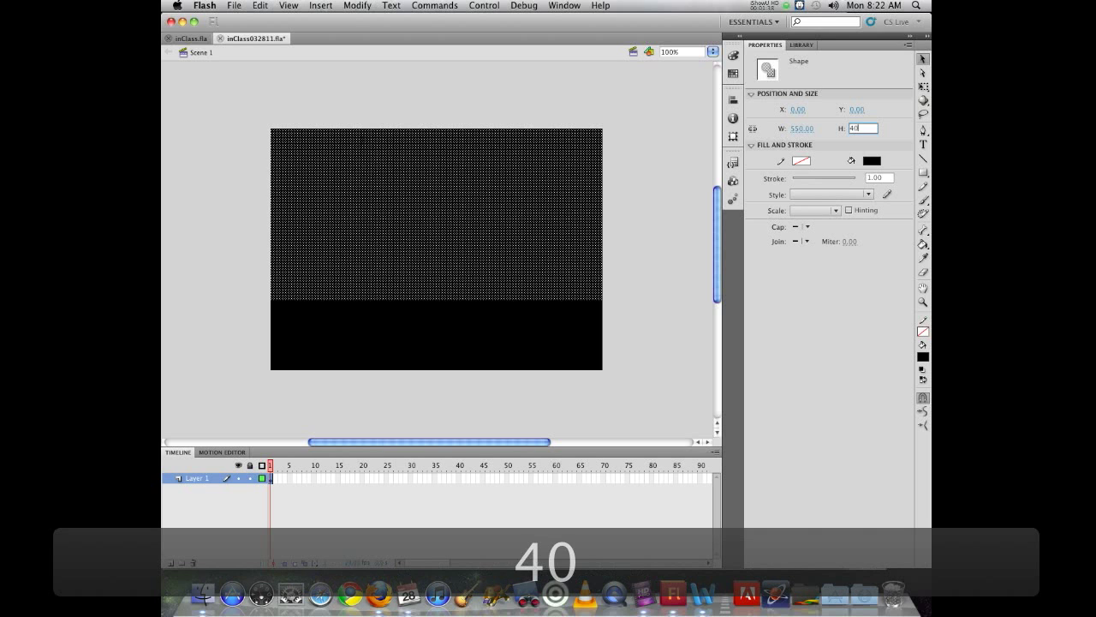
pyautogui.press('Return')
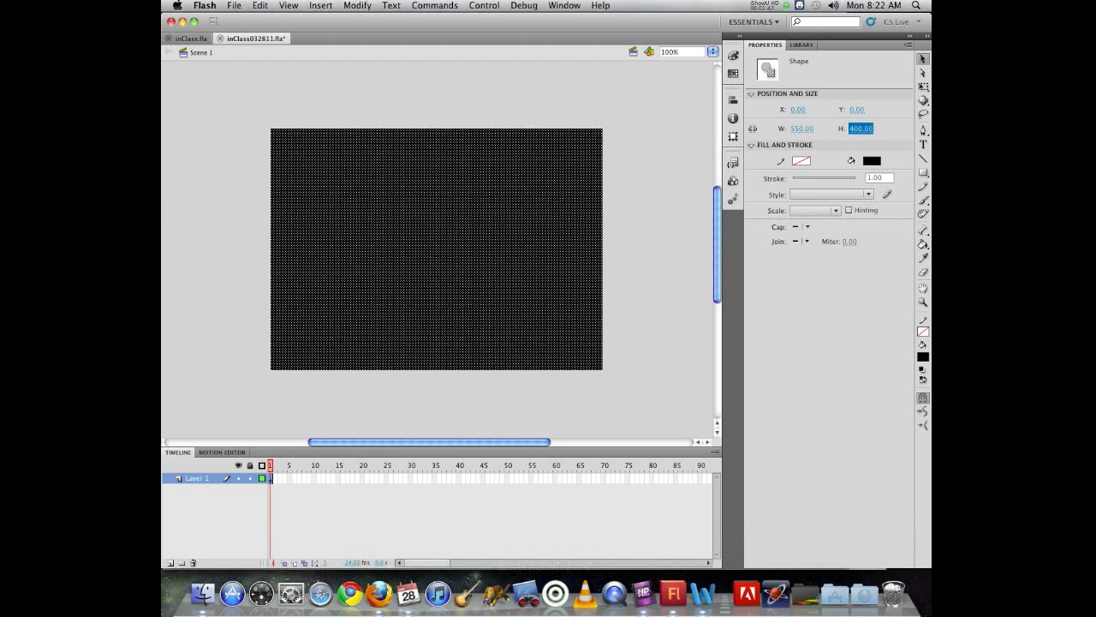
# Step: Deselect the rectangle and set the document's stage colour to cyan
pyautogui.click(631, 198)
pyautogui.click(797, 259)
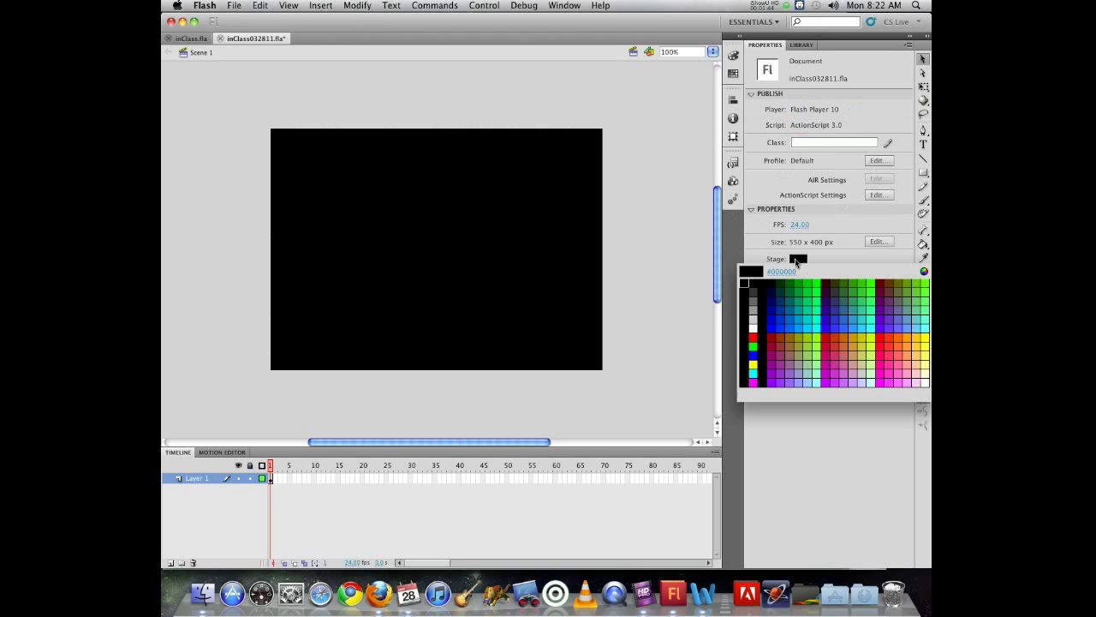
pyautogui.click(820, 335)
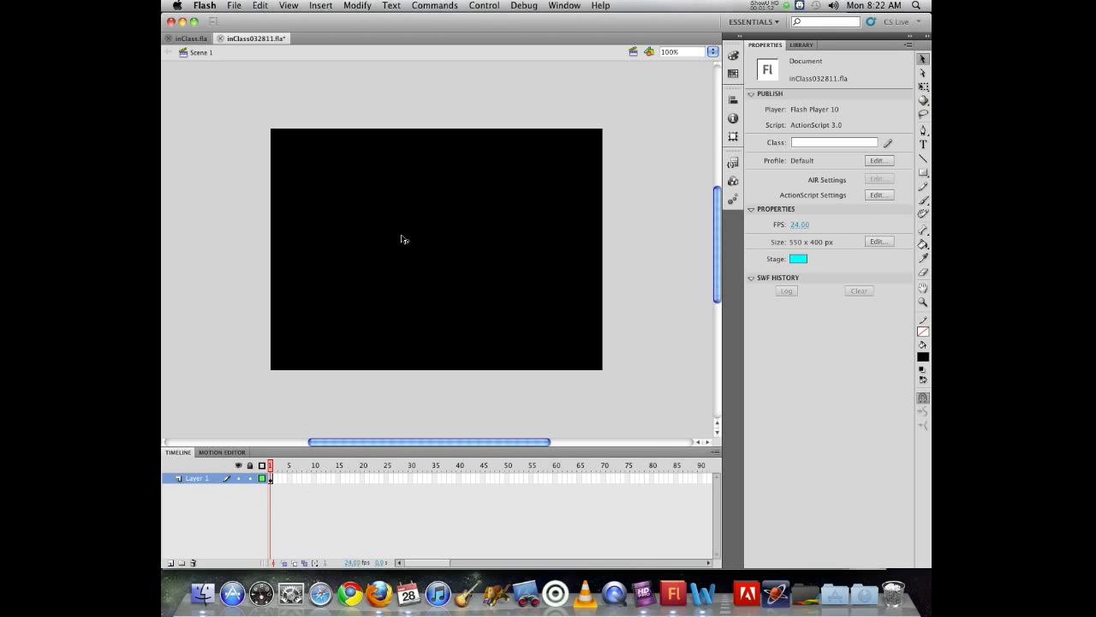
# Step: Add a new layer above the rectangle's layer and set the Text tool's font to Gill Sans Ultra Bold
pyautogui.click(171, 562)
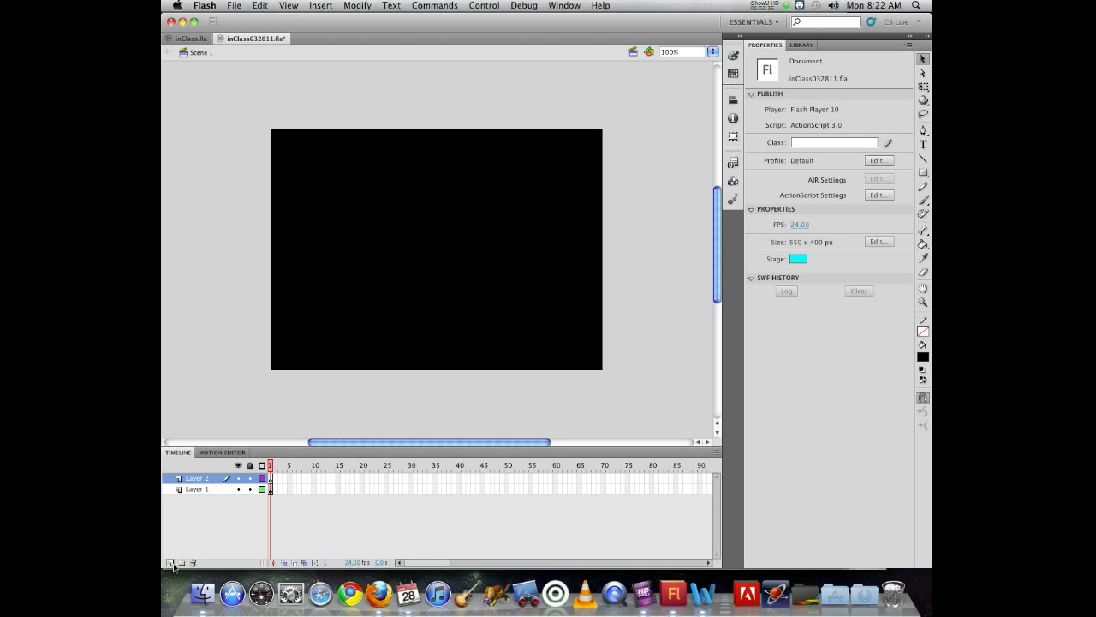
pyautogui.click(923, 144)
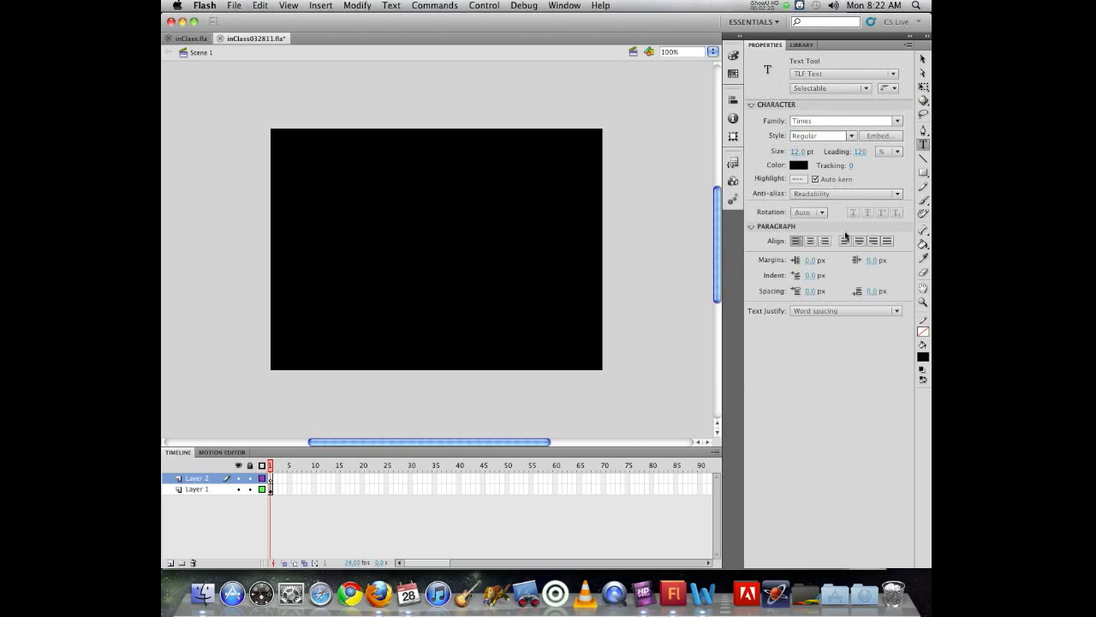
pyautogui.click(898, 122)
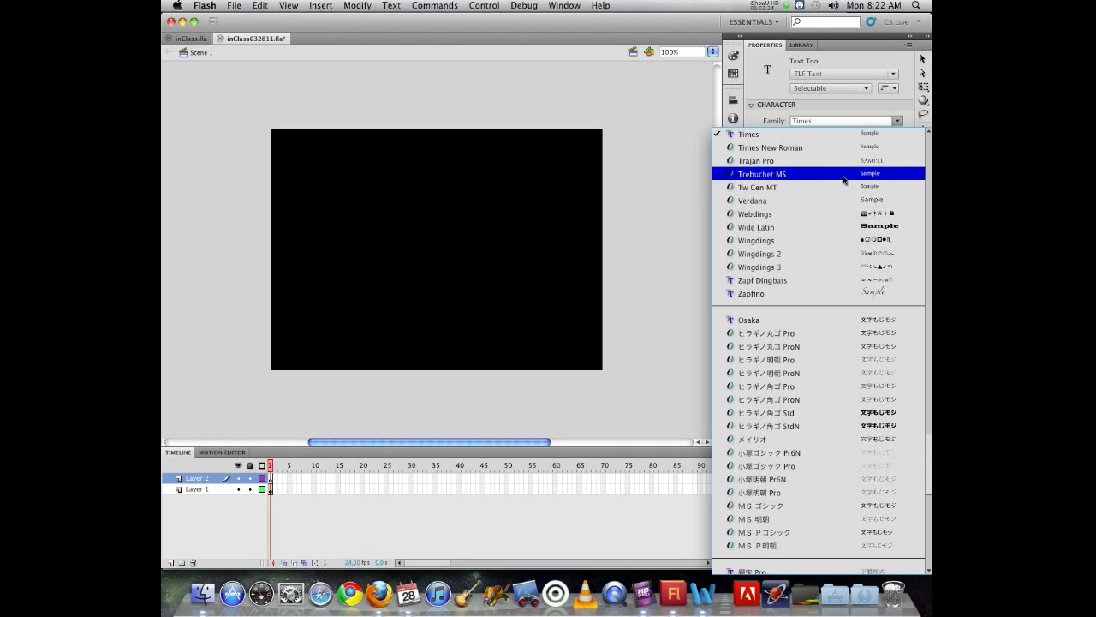
pyautogui.scroll(10, 895, 159)
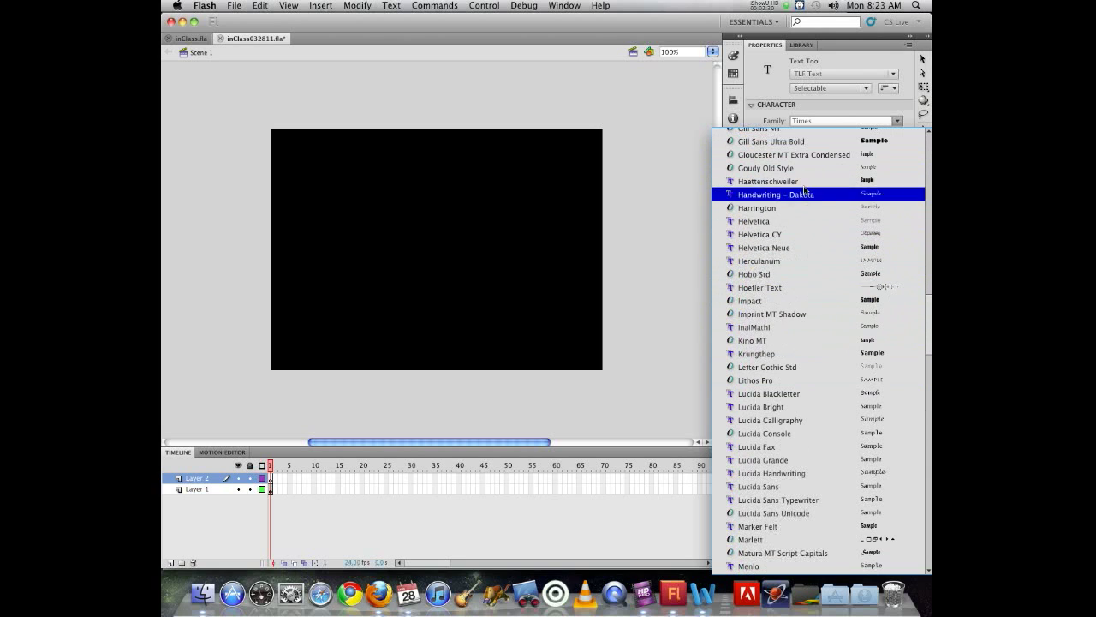
pyautogui.scroll(5, 805, 319)
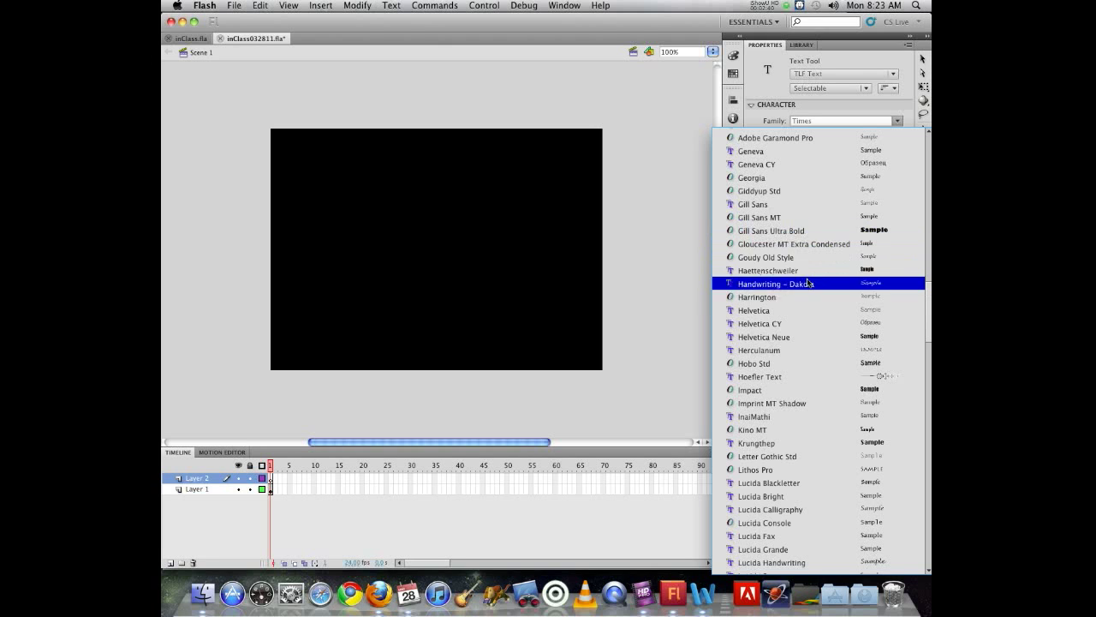
pyautogui.click(808, 231)
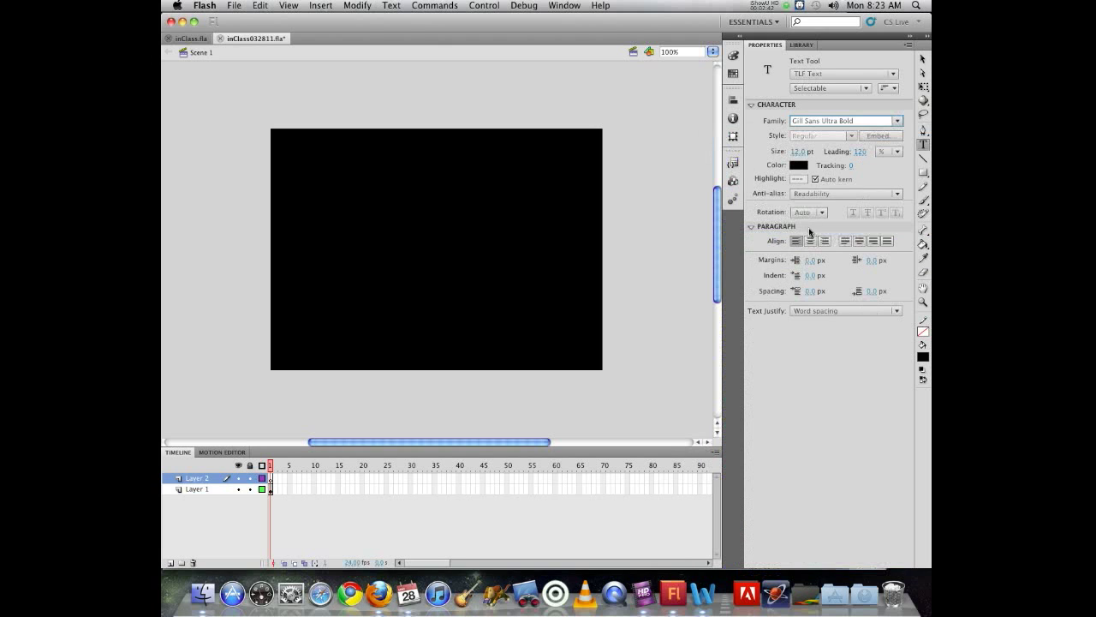
# Step: Set the text colour to bright green and the paragraph alignment to centred
pyautogui.click(798, 165)
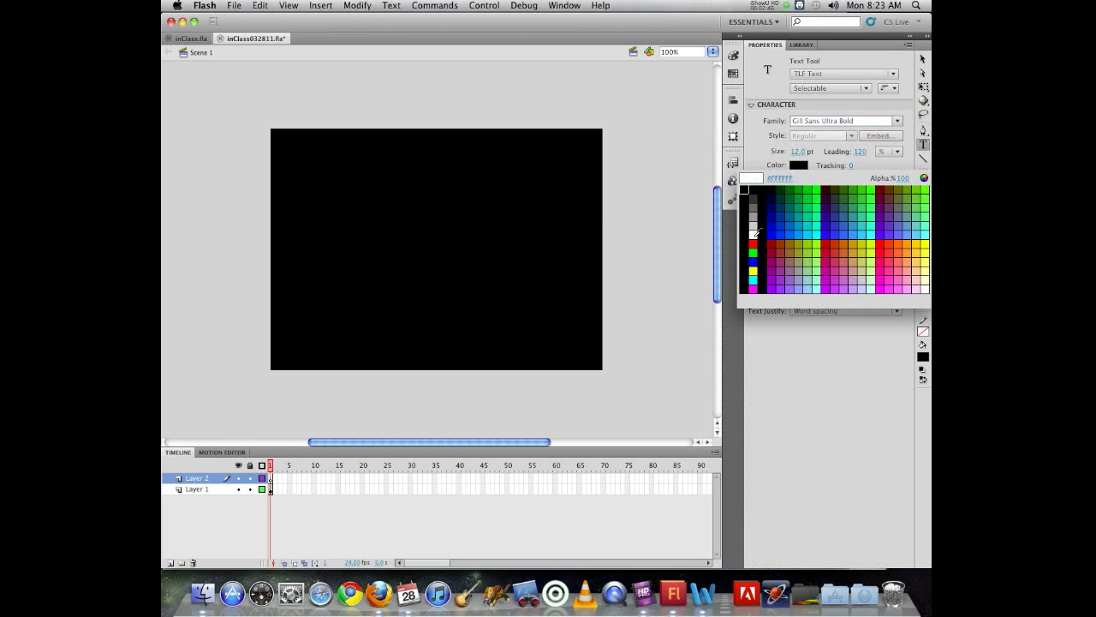
pyautogui.click(816, 192)
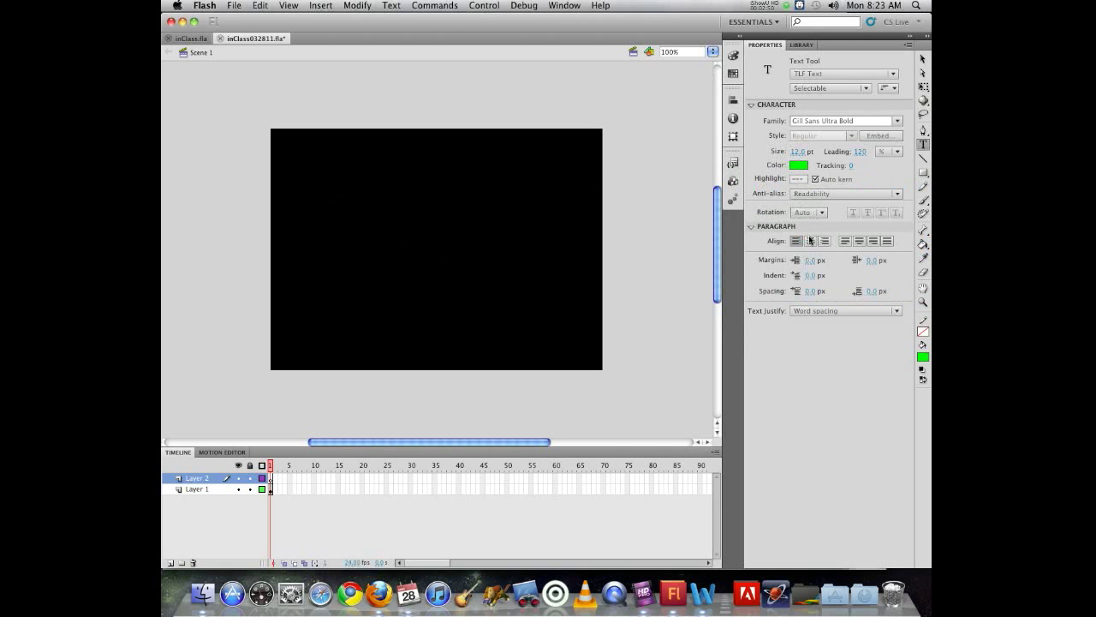
pyautogui.click(810, 240)
# Step: Switch the text type from TLF Text to Classic Text and set the font size to 28 pt
pyautogui.click(809, 75)
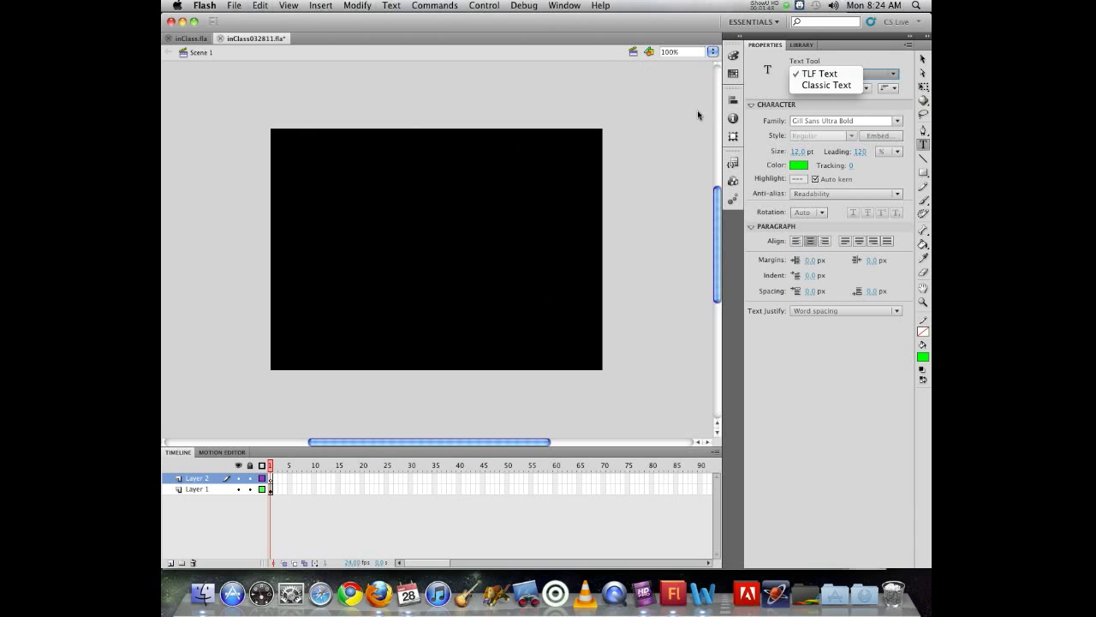
pyautogui.click(826, 85)
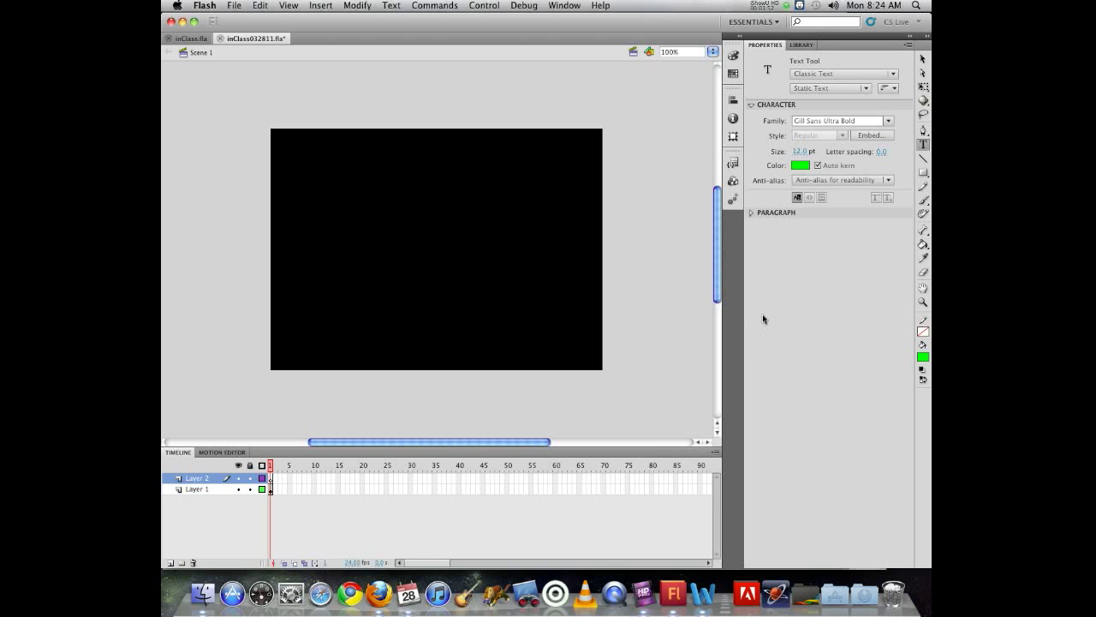
pyautogui.click(799, 152)
# Step: Write the two-line title "The Best Movie" / "You Have Never Seen" and move it to the middle of the stage, about X 96, Y 148
pyautogui.click(441, 203)
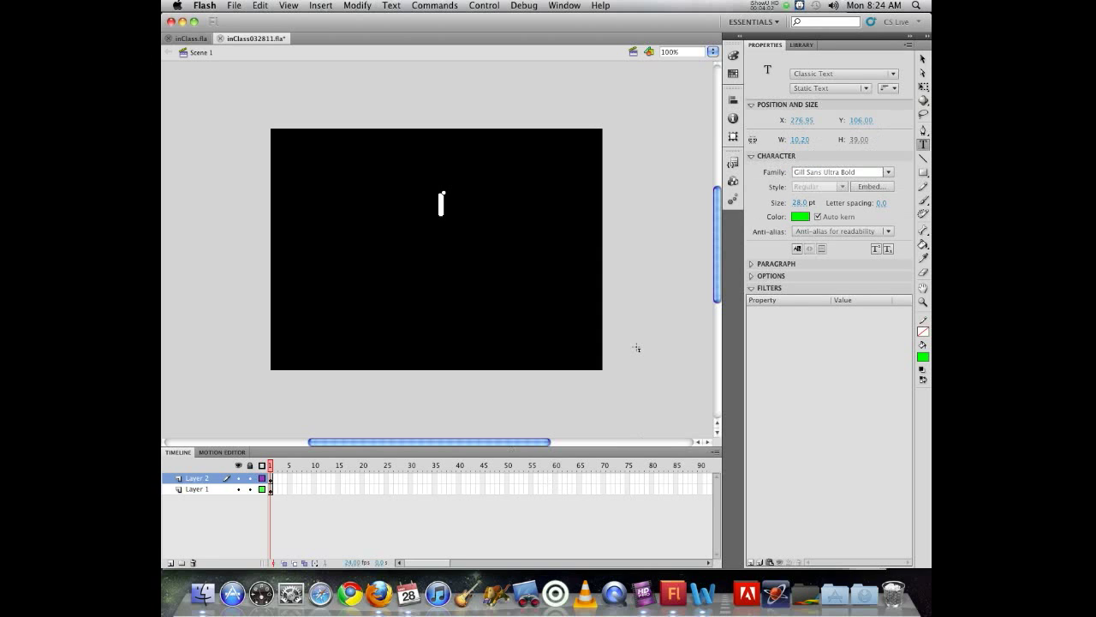
pyautogui.write('The Best M')
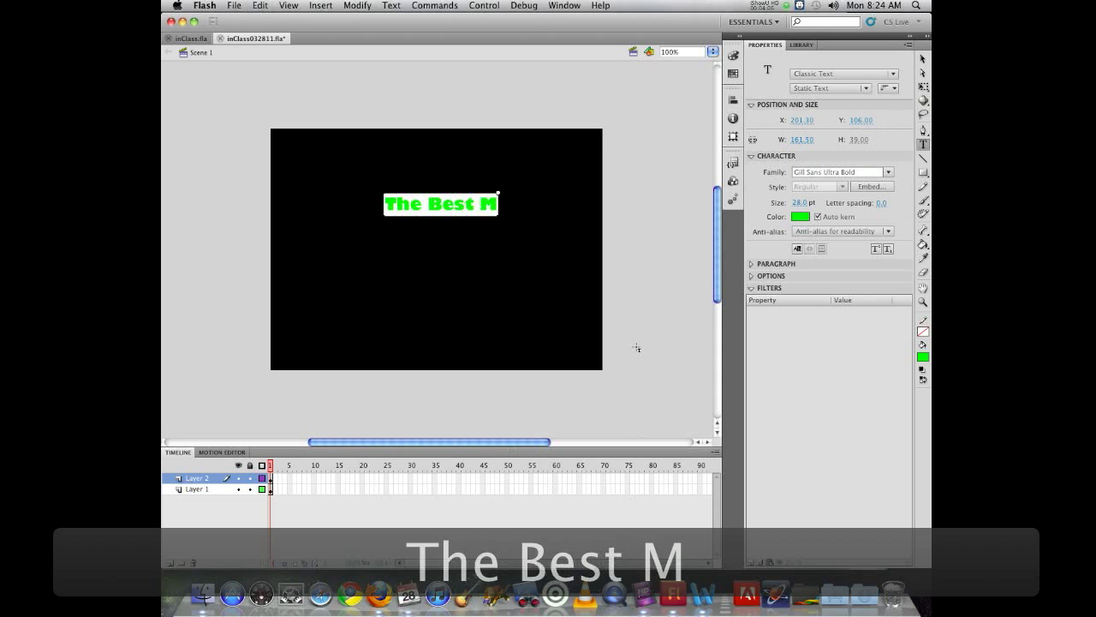
pyautogui.write('ovie')
pyautogui.press('BackSpace')
pyautogui.write('ie')
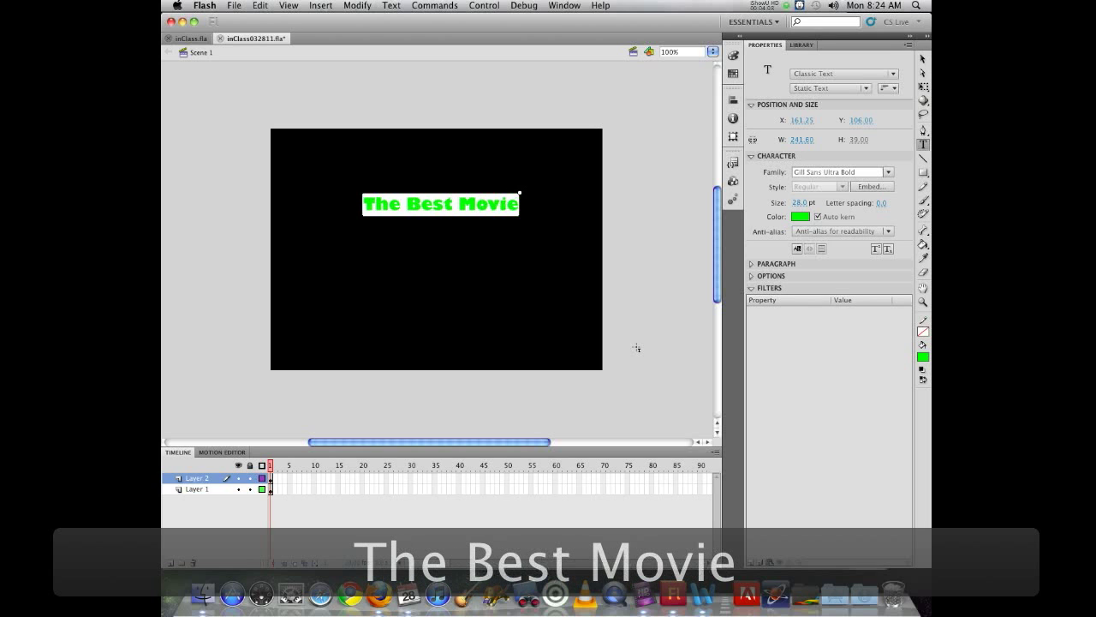
pyautogui.press('Return')
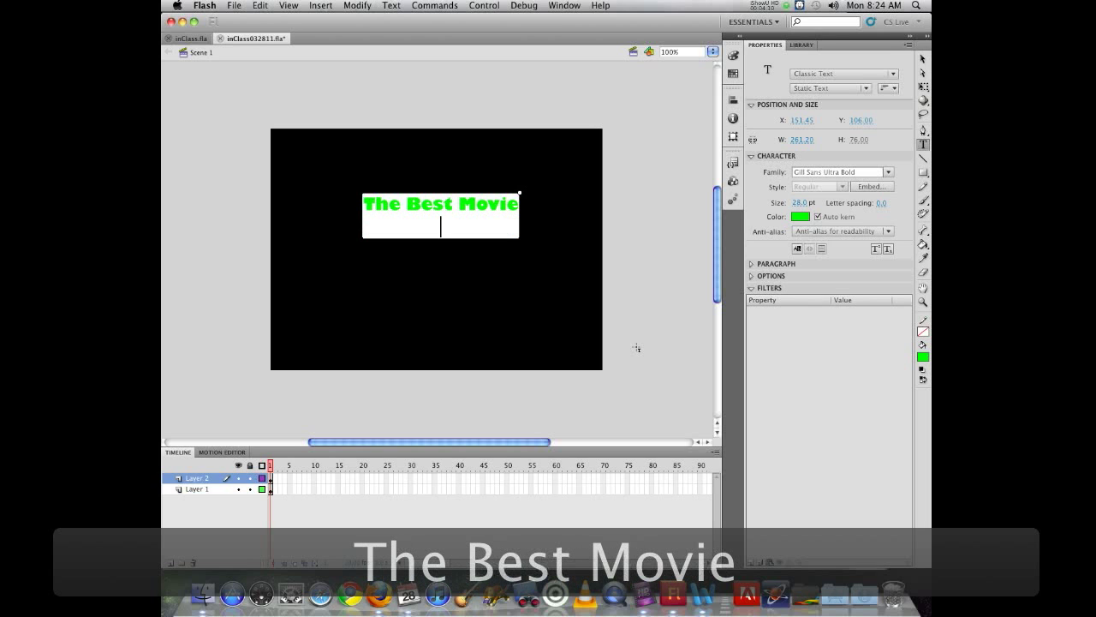
pyautogui.write('You h')
pyautogui.press('BackSpace')
pyautogui.write('H')
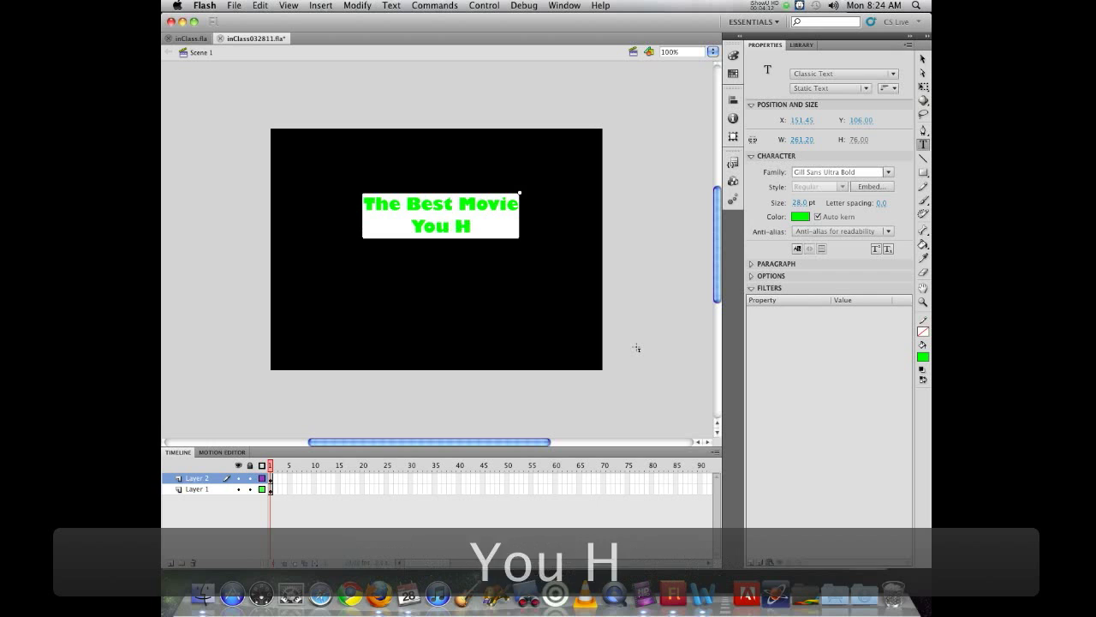
pyautogui.write('ave Never Seen')
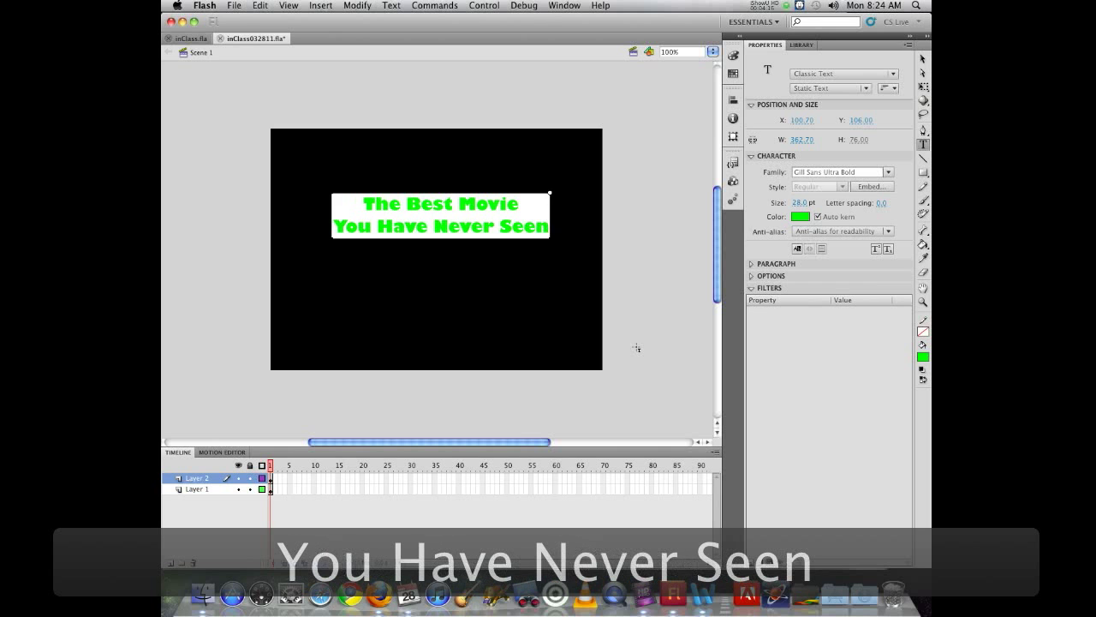
pyautogui.click(923, 59)
pyautogui.moveTo(442, 209); pyautogui.dragTo(471, 238)
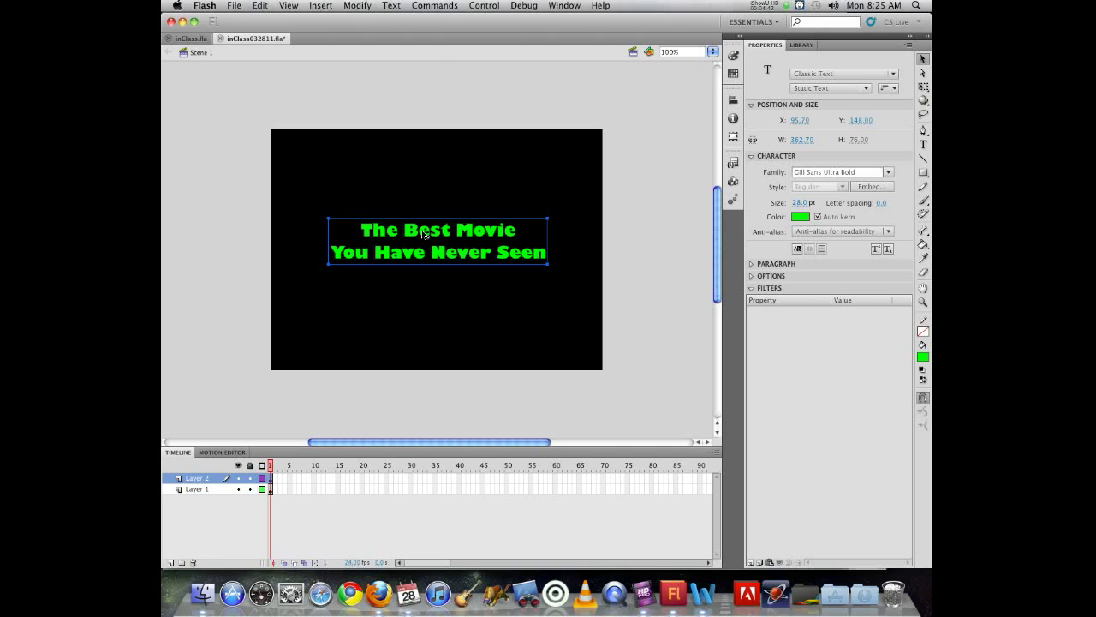
# Step: Convert the title text to a movie clip symbol named MyTitle and check it in the library
pyautogui.rightClick(470, 232)
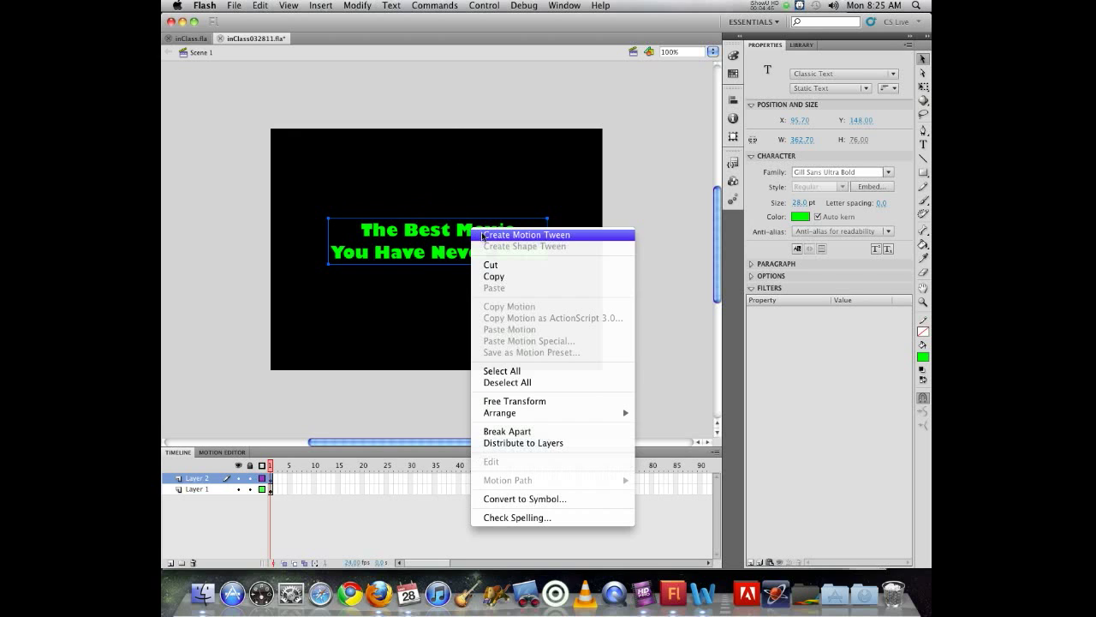
pyautogui.click(514, 499)
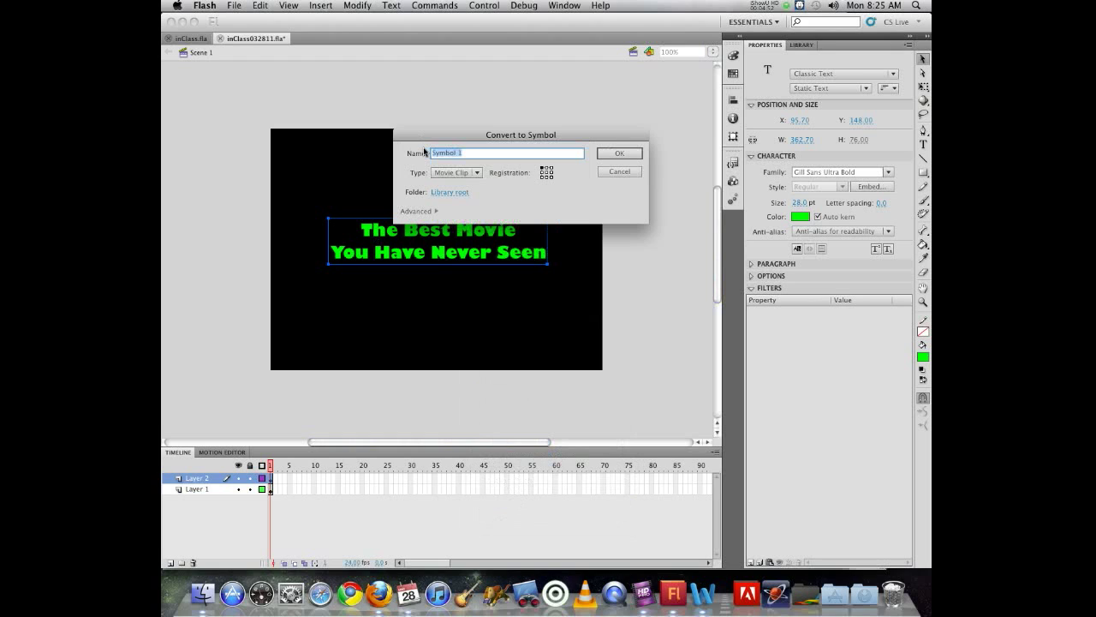
pyautogui.write('MyTitle')
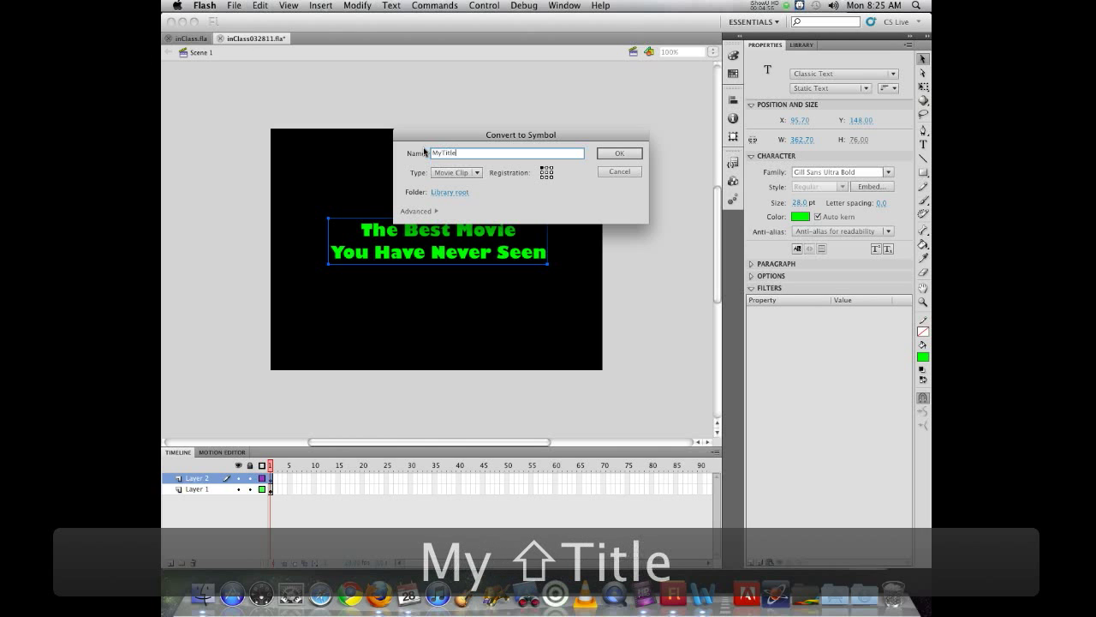
pyautogui.press('Return')
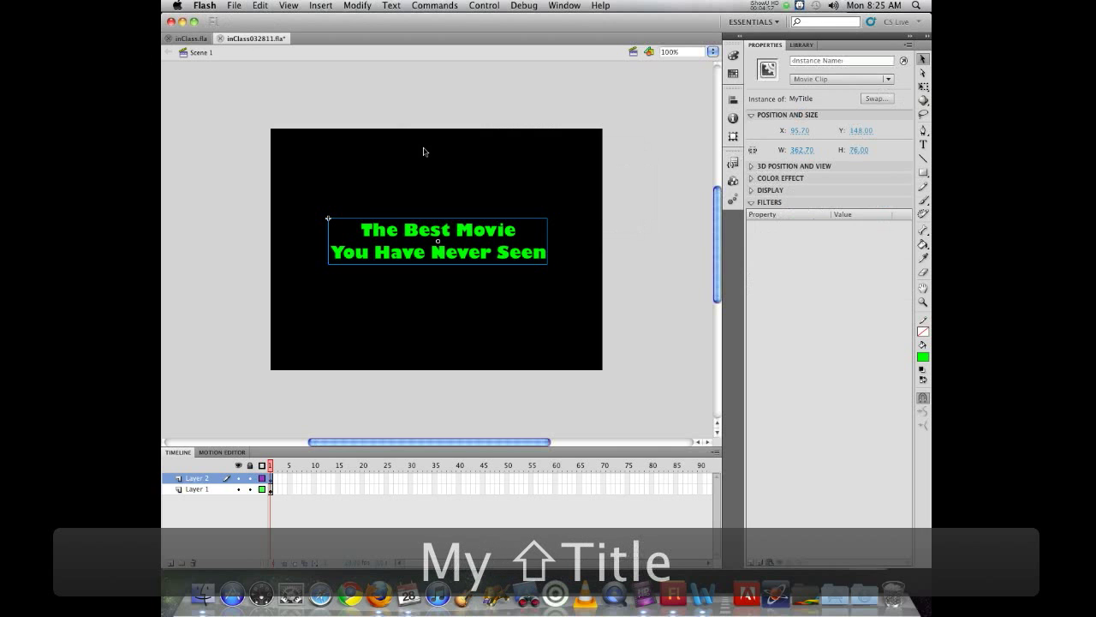
pyautogui.click(802, 46)
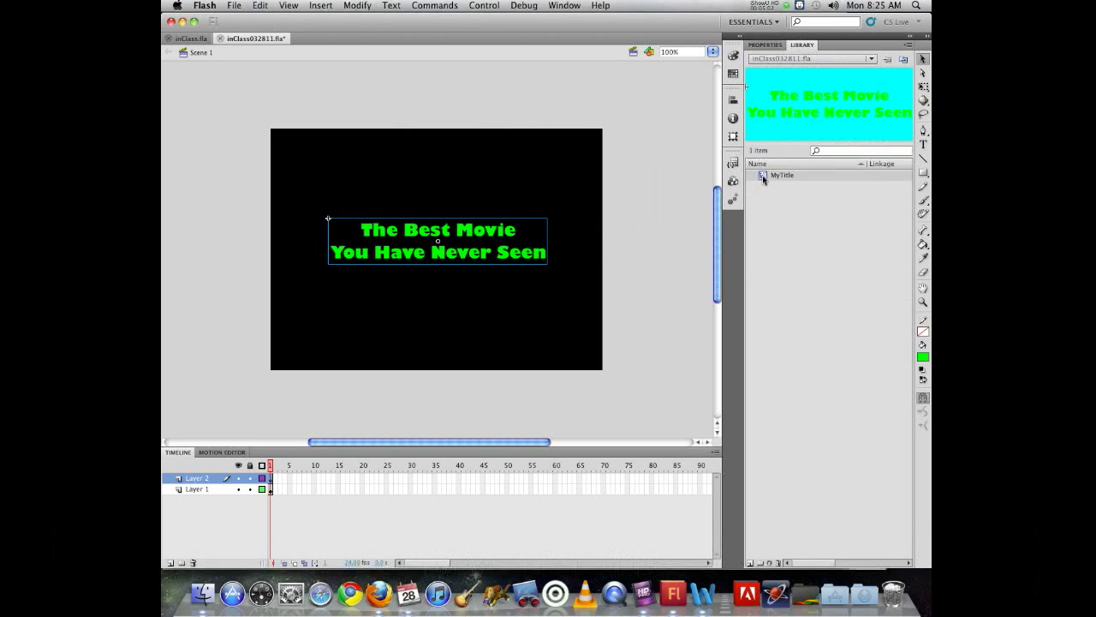
pyautogui.click(765, 45)
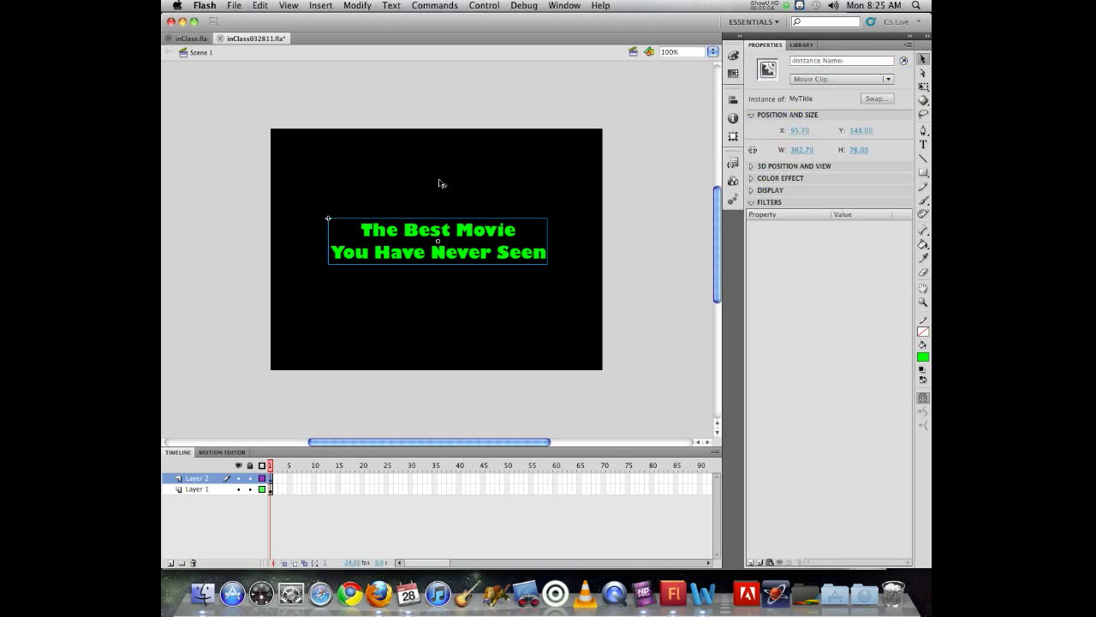
# Step: Create a motion tween for the title, then reveal the title's colour effect settings at frame 1
pyautogui.rightClick(462, 234)
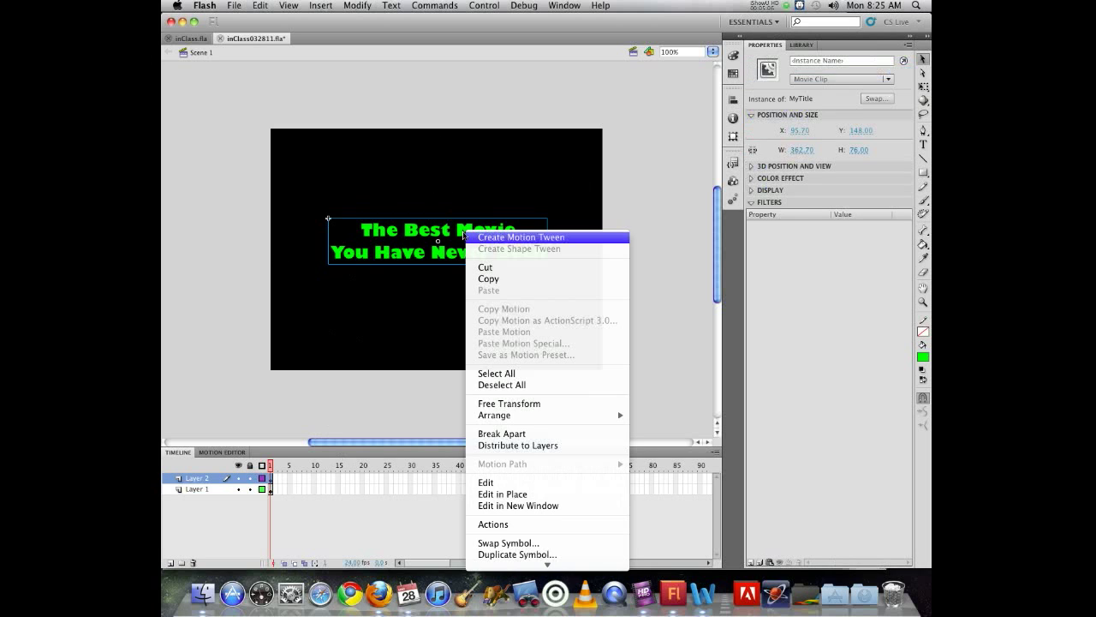
pyautogui.click(485, 237)
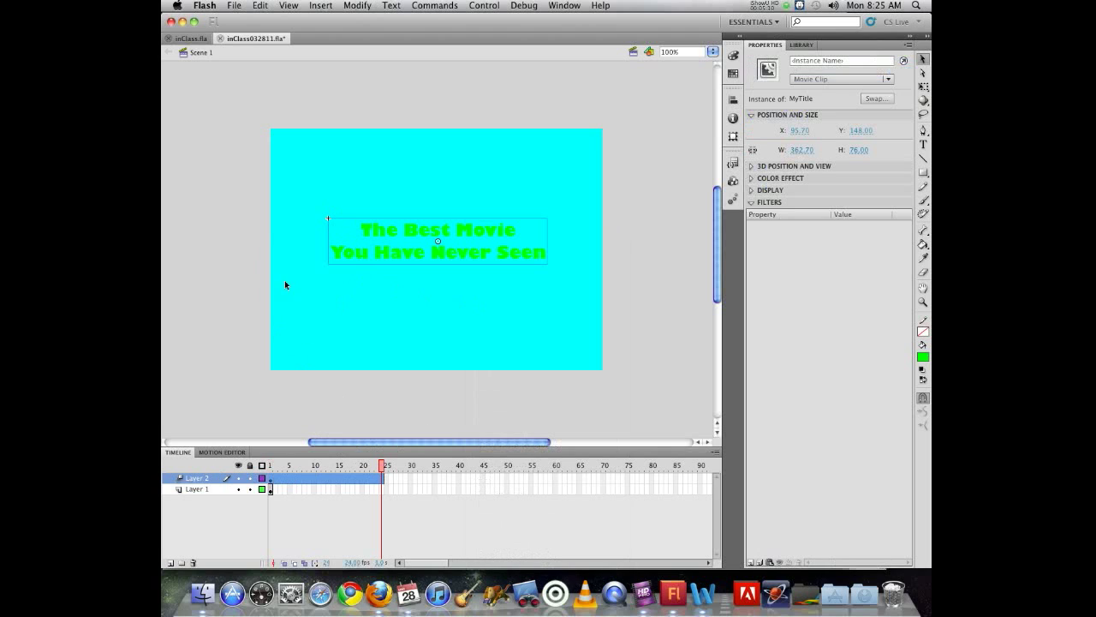
pyautogui.moveTo(382, 467); pyautogui.dragTo(271, 469)
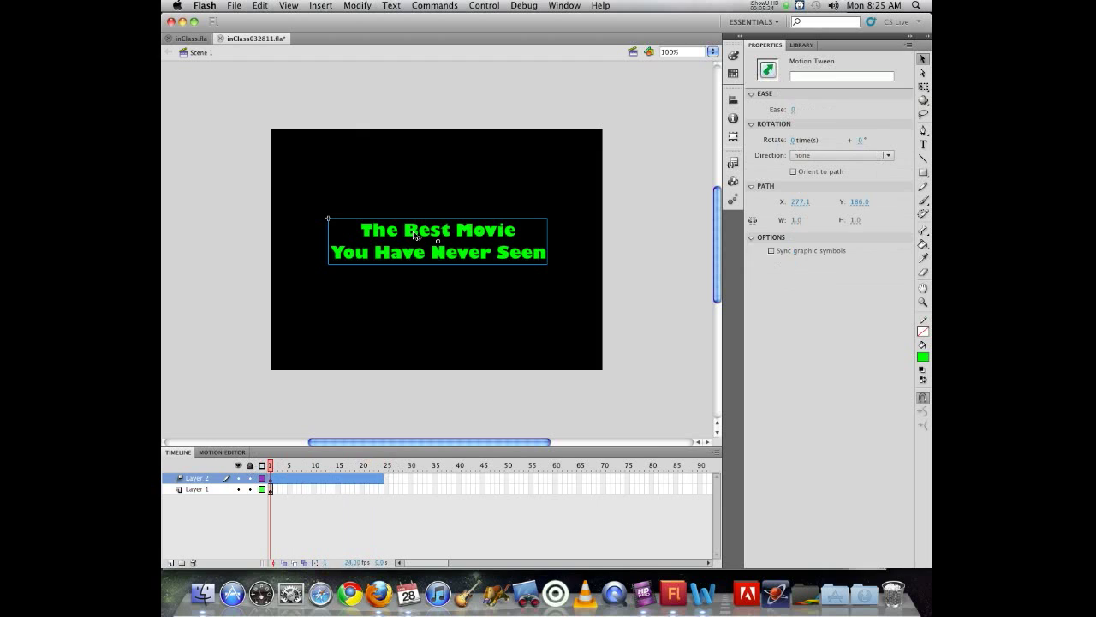
pyautogui.click(415, 234)
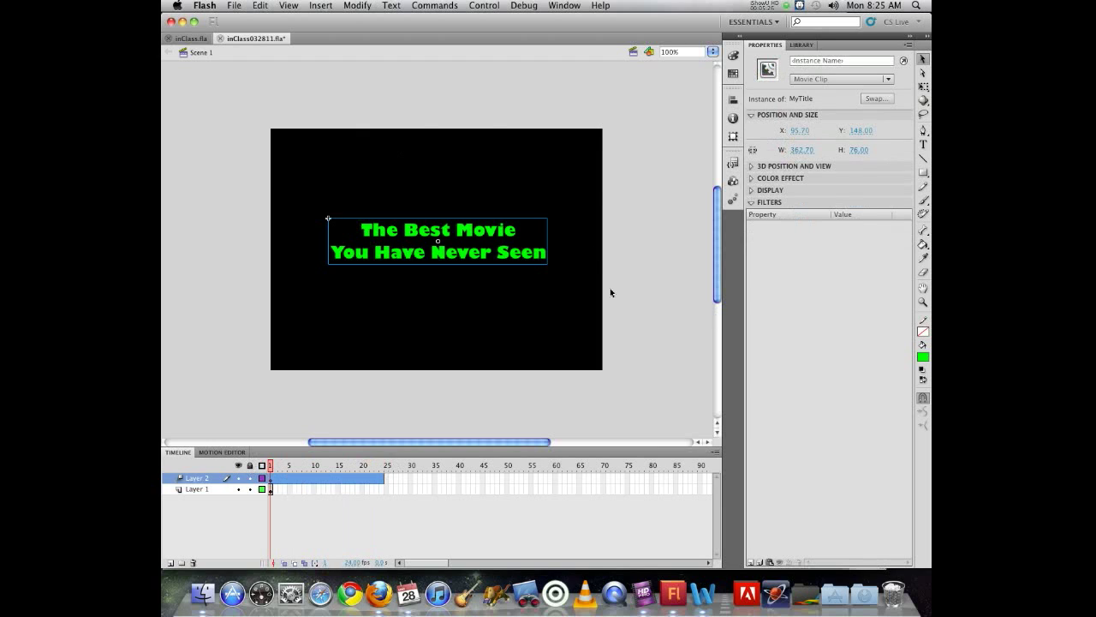
pyautogui.click(752, 178)
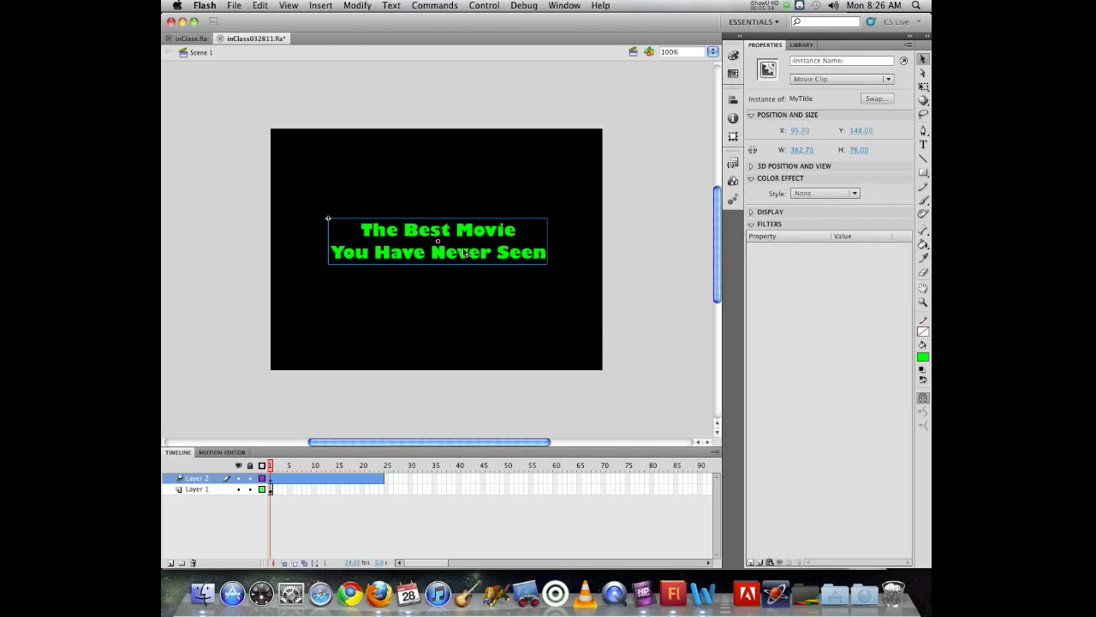
# Step: Try the Brightness colour effect on the title at frame 1 and reset its value to 0%
pyautogui.click(801, 193)
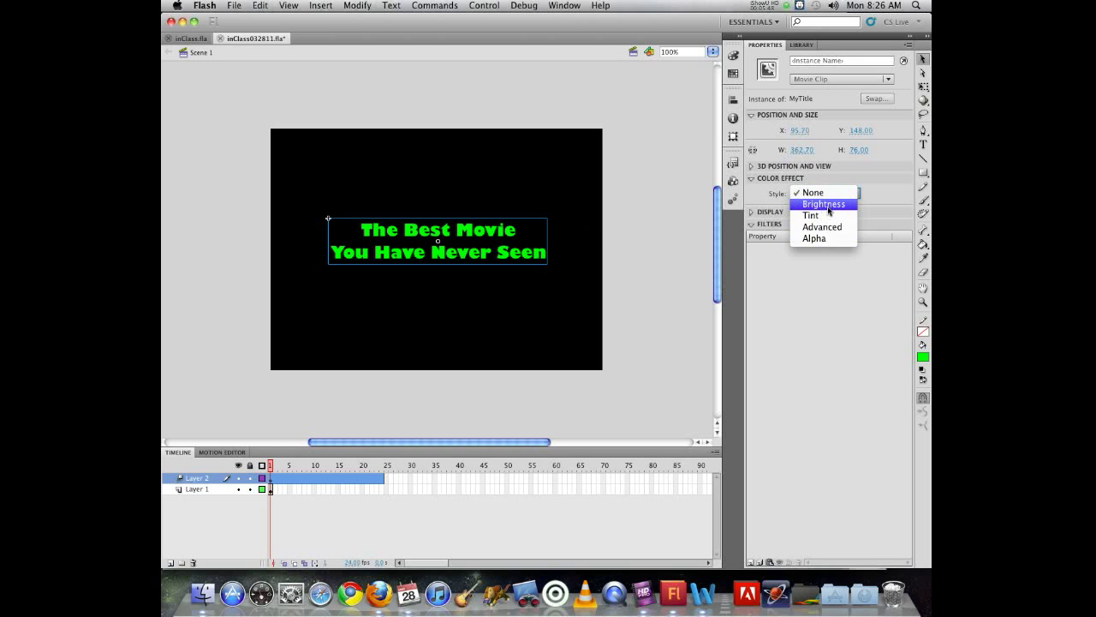
pyautogui.click(827, 206)
pyautogui.moveTo(819, 212)
pyautogui.mouseDown()
pyautogui.moveTo(783, 214)
pyautogui.moveTo(874, 220)
pyautogui.moveTo(766, 224)
pyautogui.moveTo(837, 228)
pyautogui.moveTo(821, 222)
pyautogui.mouseUp()
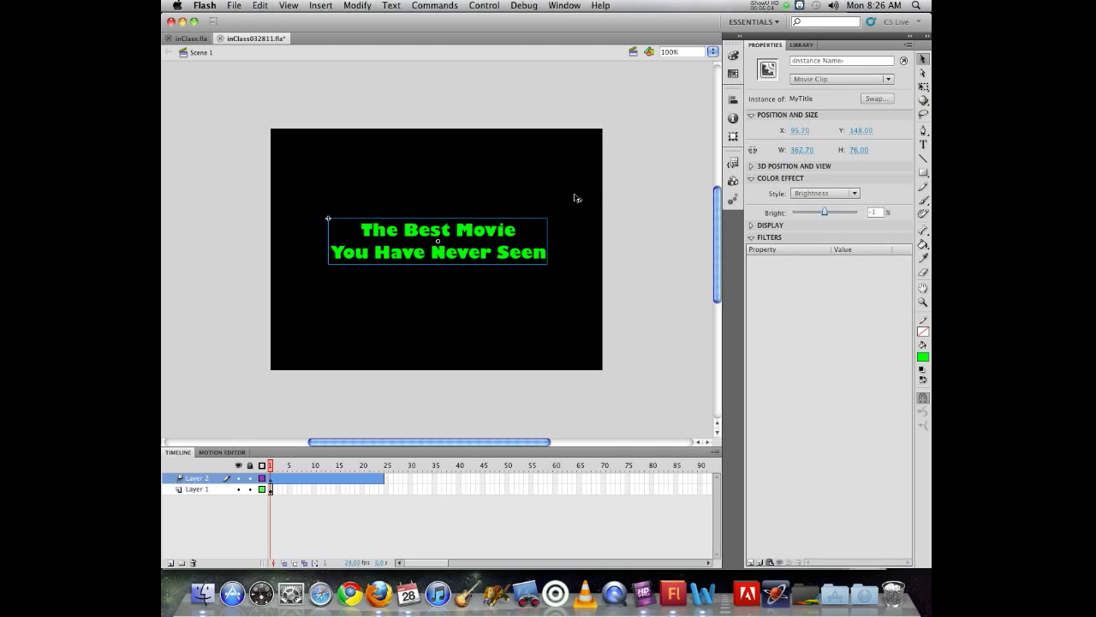
pyautogui.click(873, 212)
pyautogui.write('0')
# Step: Switch the title's colour effect at frame 1 to Alpha and set it to 10%
pyautogui.click(825, 193)
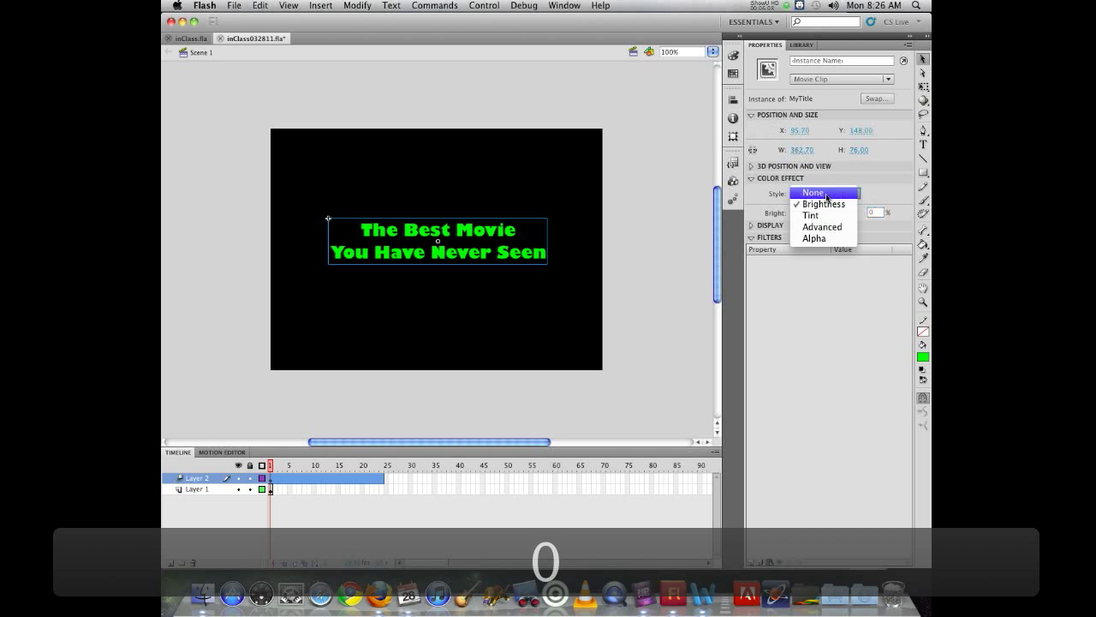
pyautogui.click(824, 239)
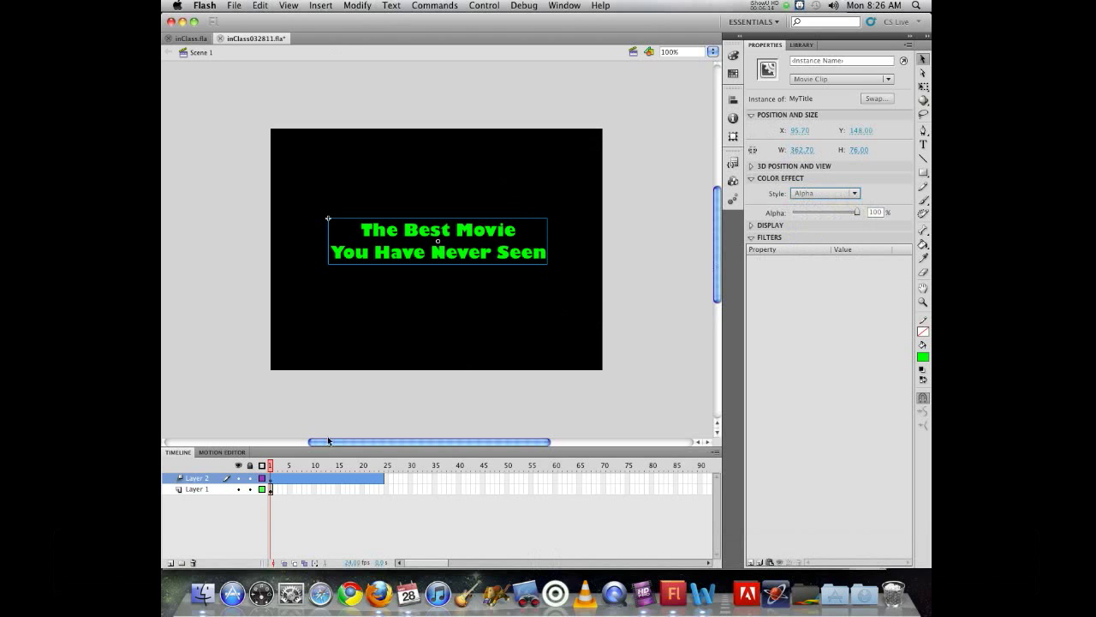
pyautogui.moveTo(856, 211); pyautogui.dragTo(791, 212)
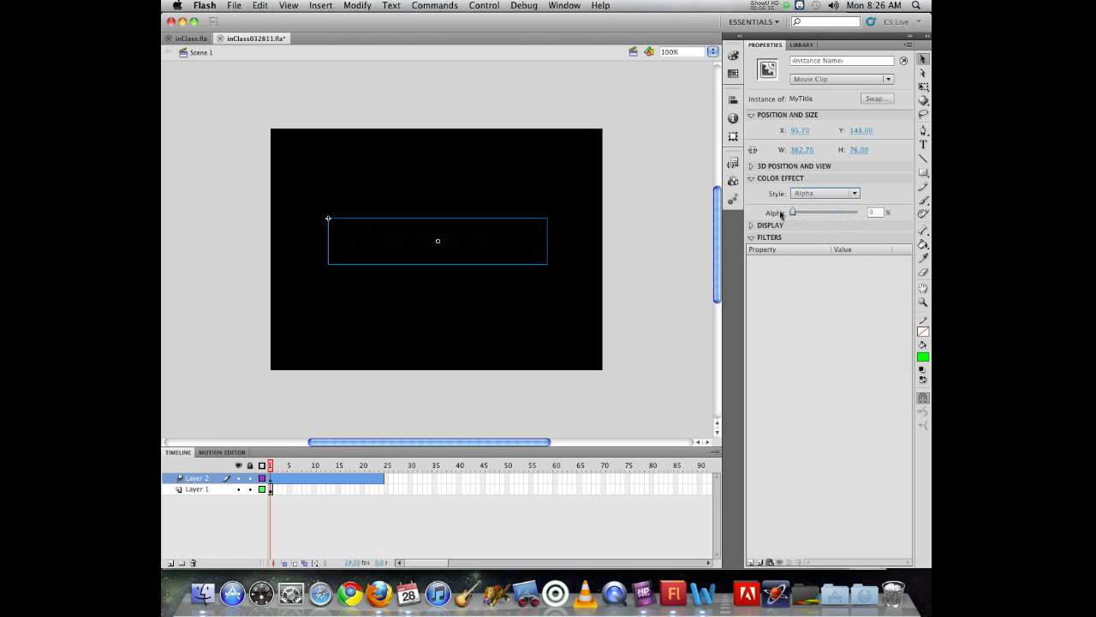
pyautogui.click(439, 208)
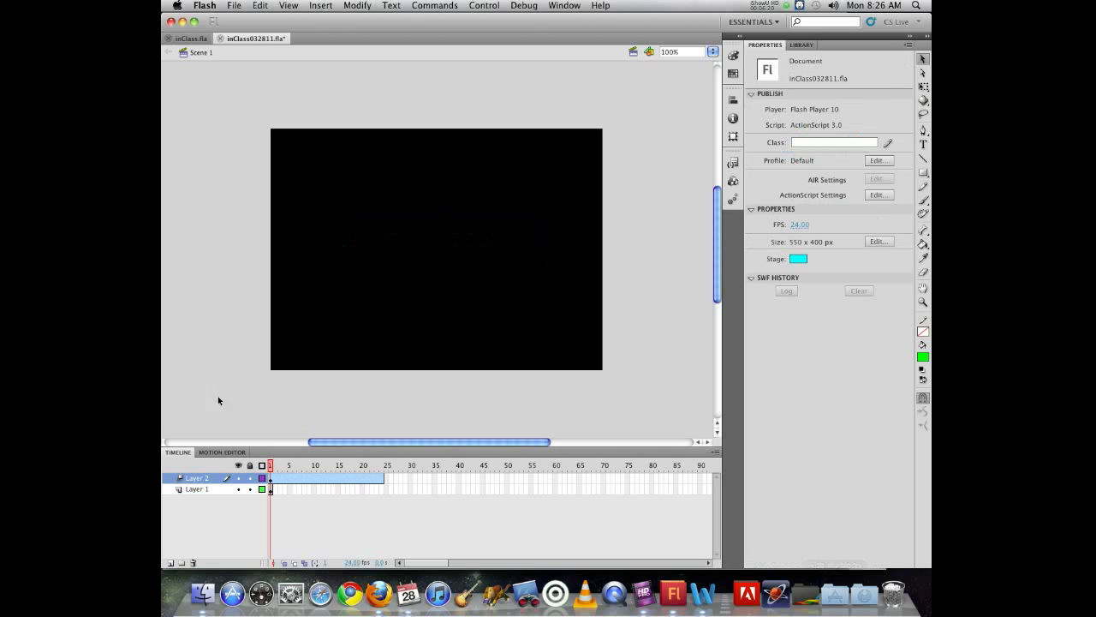
pyautogui.click(440, 249)
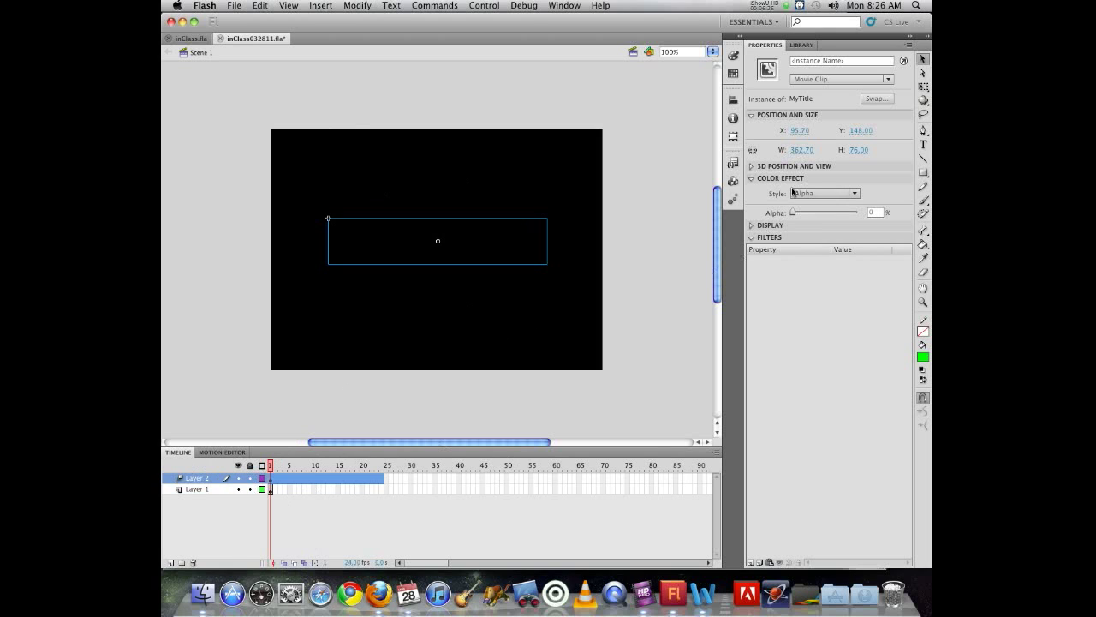
pyautogui.moveTo(793, 214); pyautogui.dragTo(799, 214)
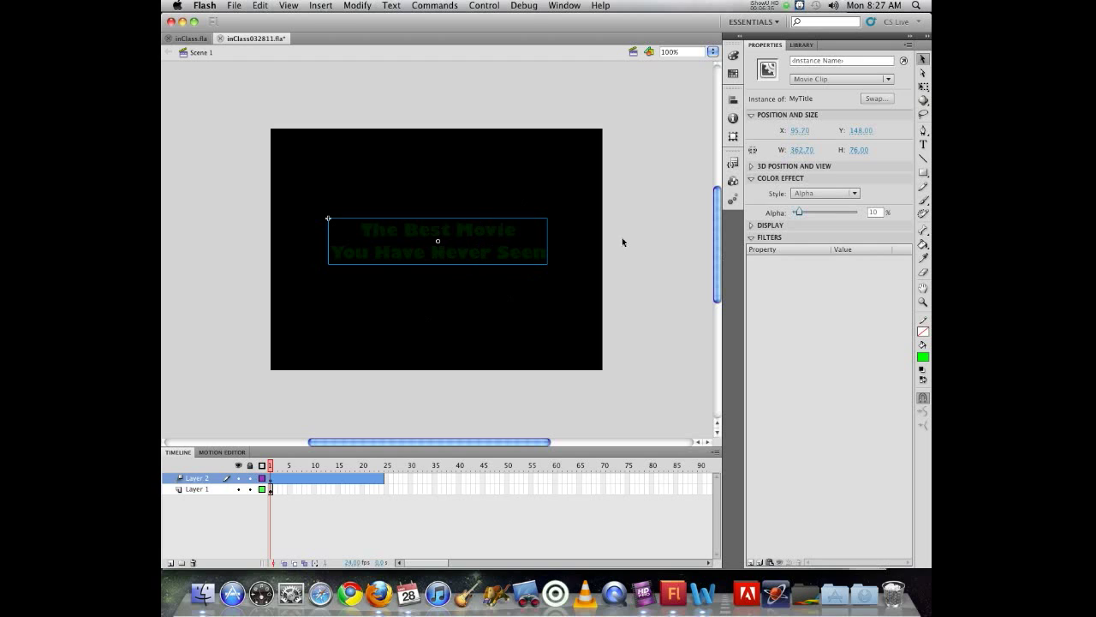
# Step: Set the title's alpha to 100% at frame 24 and play the fade-in
pyautogui.moveTo(270, 465); pyautogui.dragTo(382, 462)
pyautogui.click(516, 224)
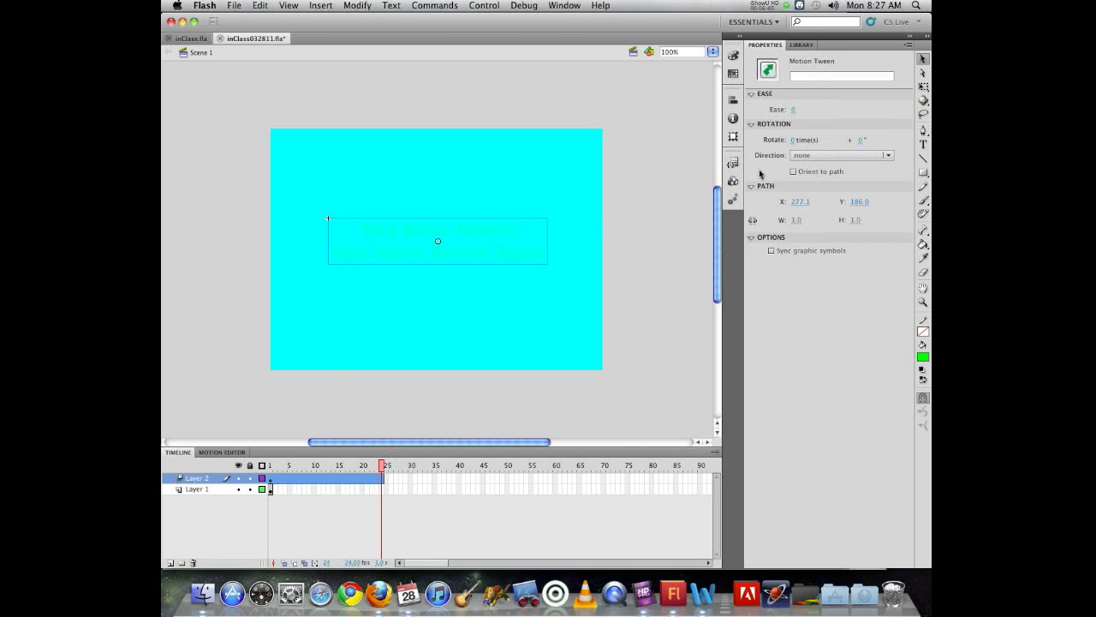
pyautogui.click(471, 248)
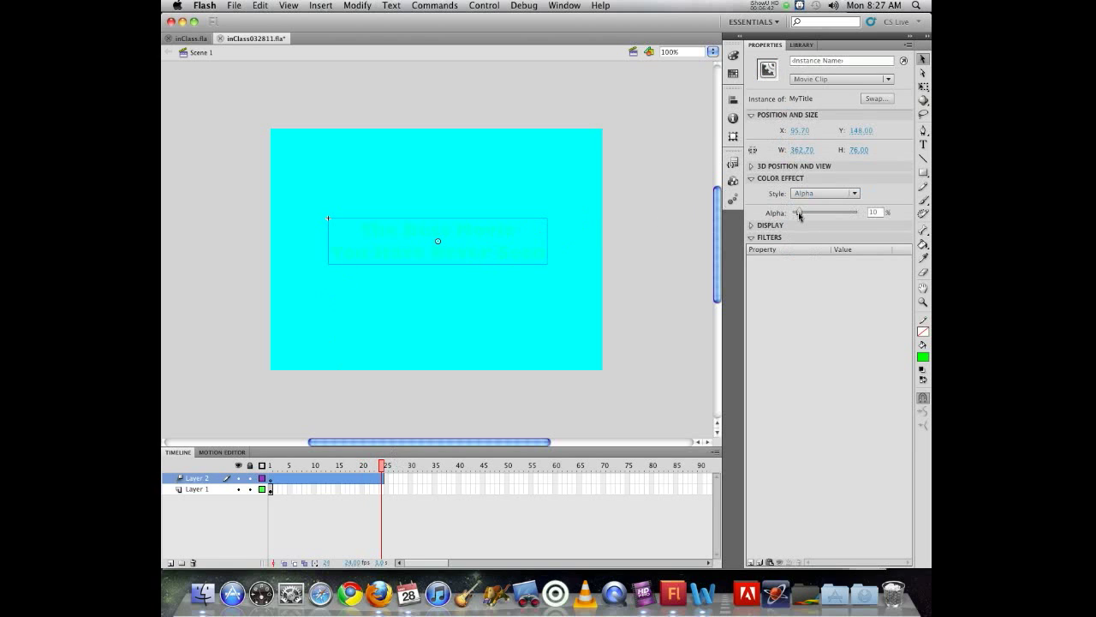
pyautogui.moveTo(799, 212); pyautogui.dragTo(864, 222)
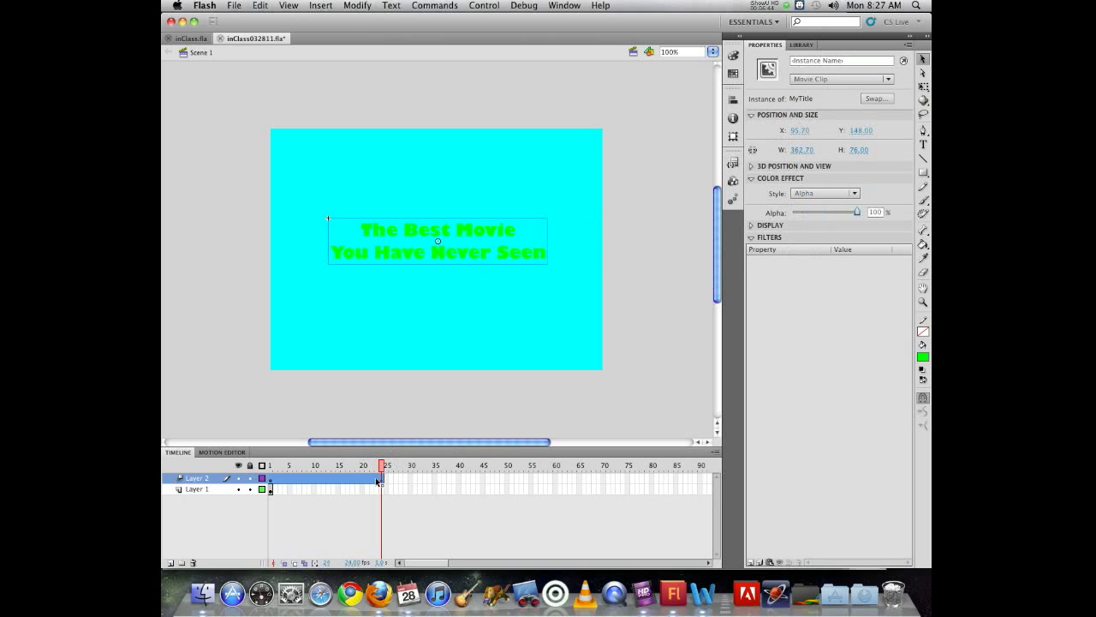
pyautogui.moveTo(382, 465); pyautogui.dragTo(279, 466)
pyautogui.press('Return')
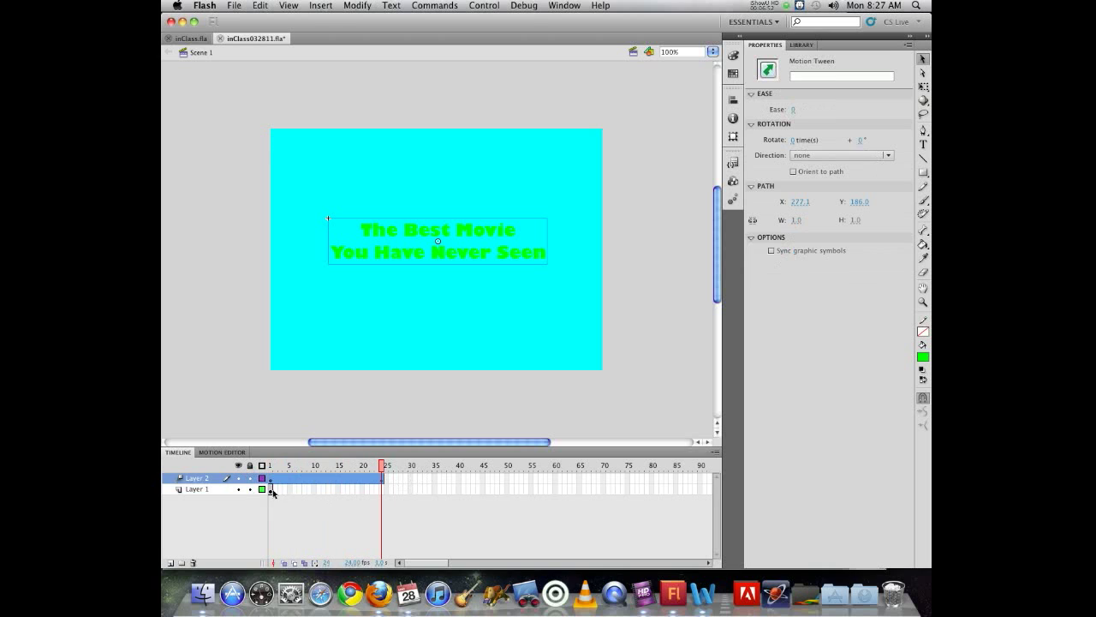
# Step: Extend Layer 1's black background to frame 24 and play the fade-in with that layer locked
pyautogui.click(382, 492)
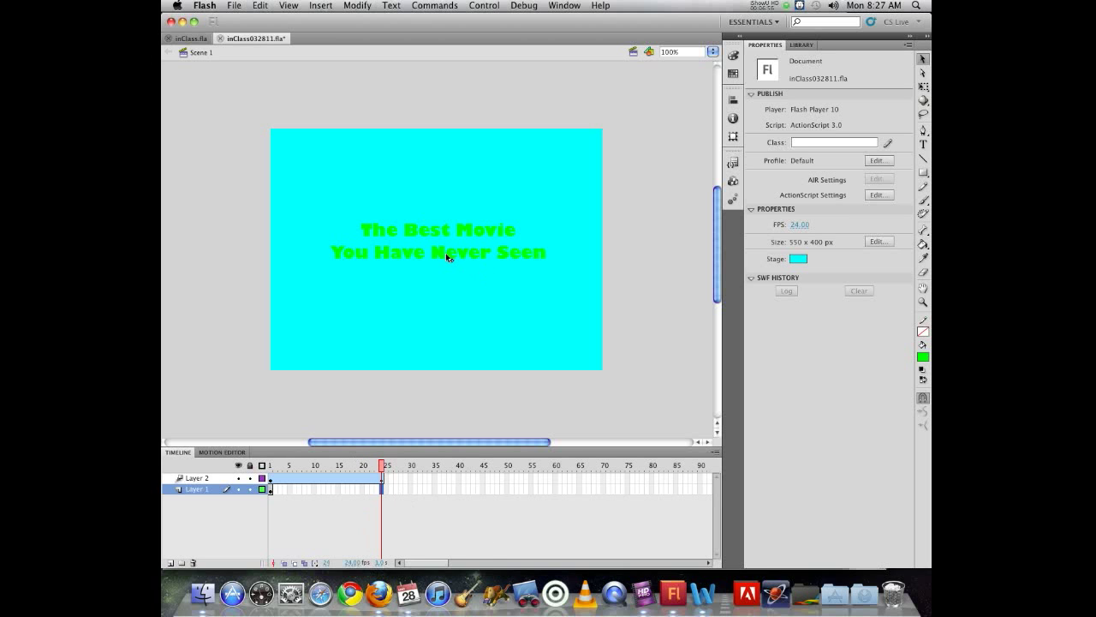
pyautogui.press('F5')
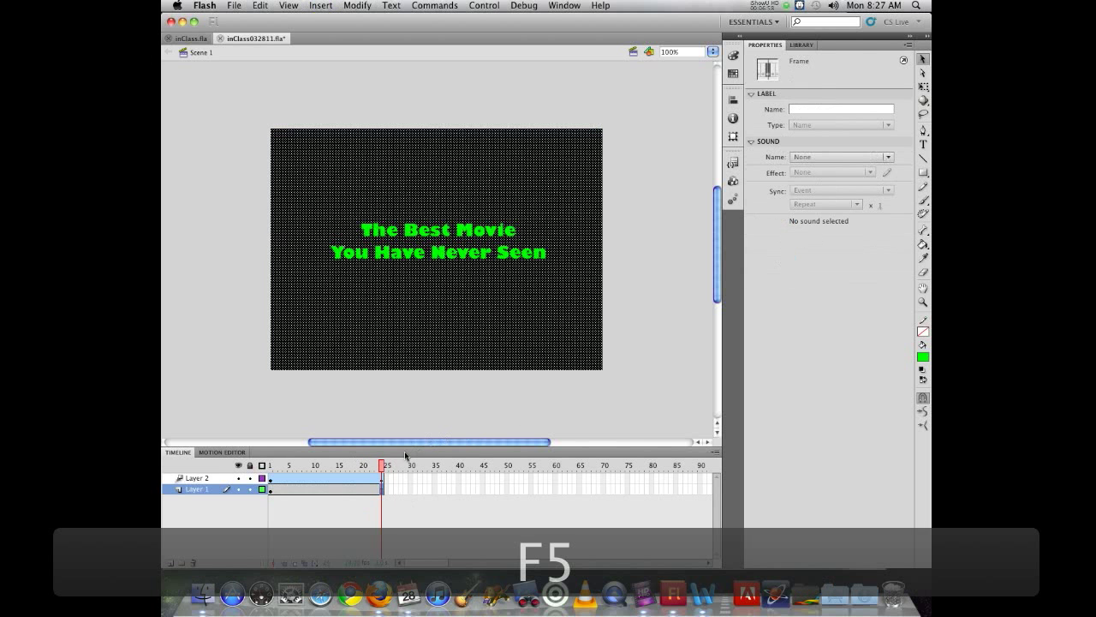
pyautogui.click(249, 489)
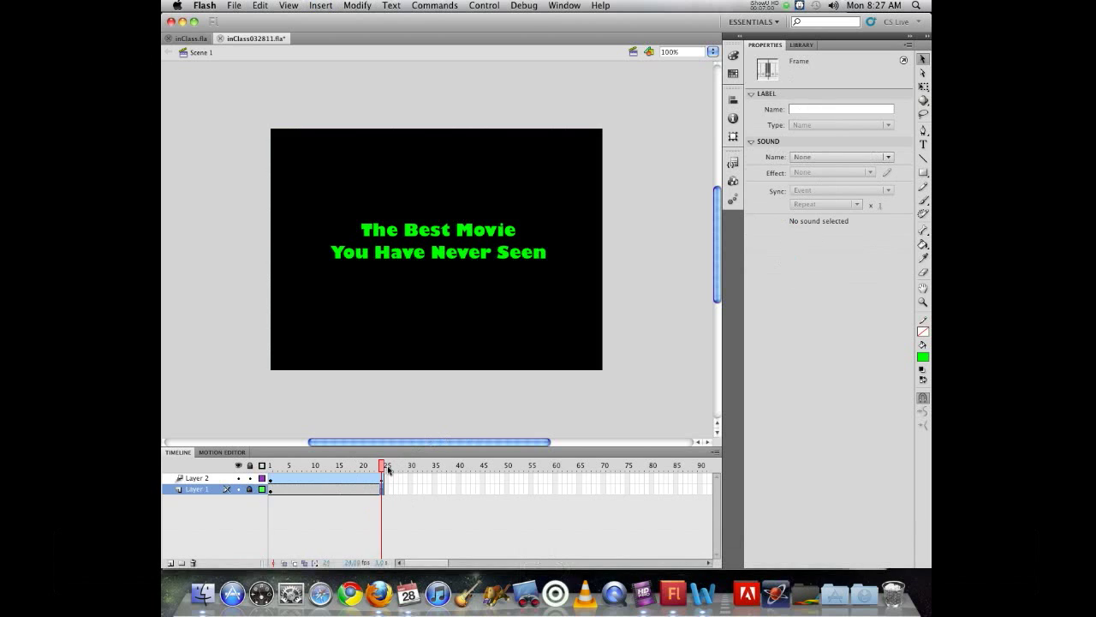
pyautogui.press('Return')
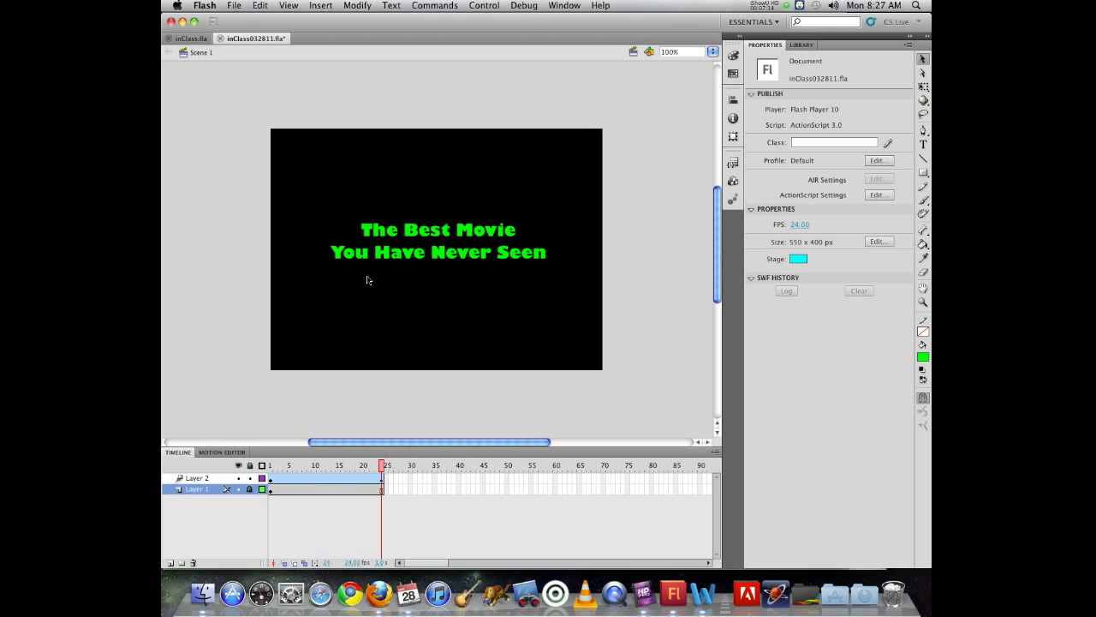
# Step: Insert keyframes at frames 50 and 70 of the title's motion tween on Layer 2
pyautogui.click(508, 478)
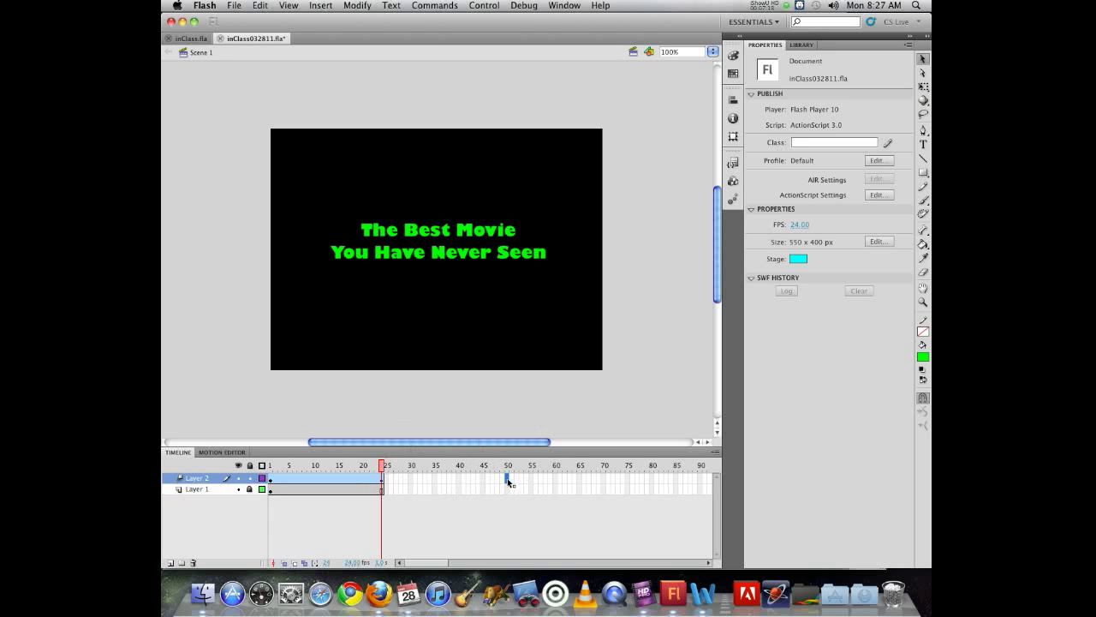
pyautogui.press('F6')
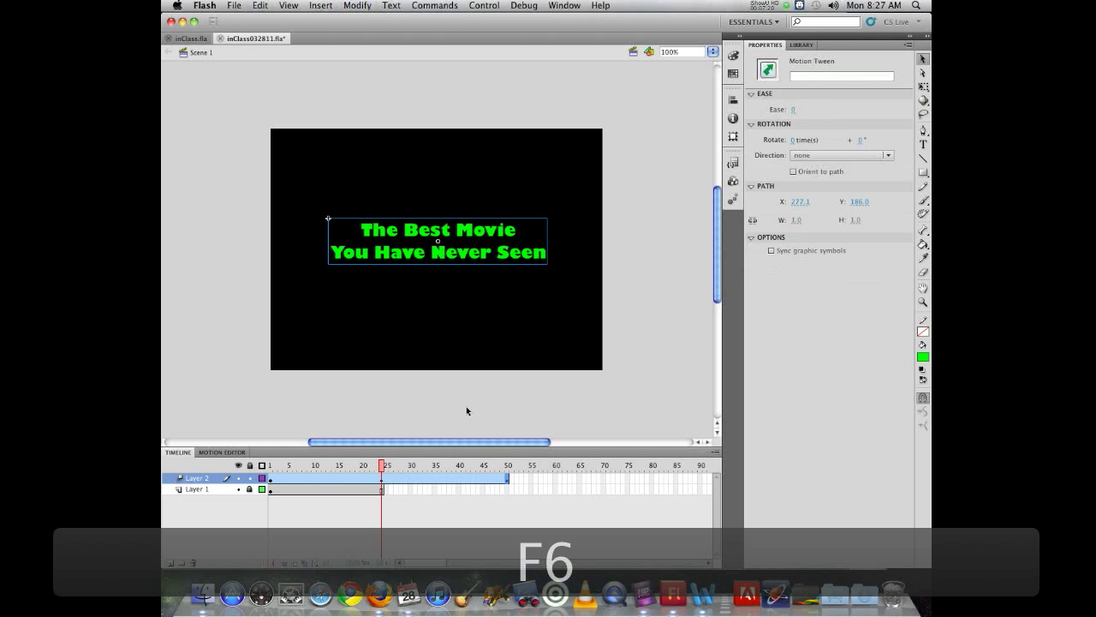
pyautogui.click(603, 478)
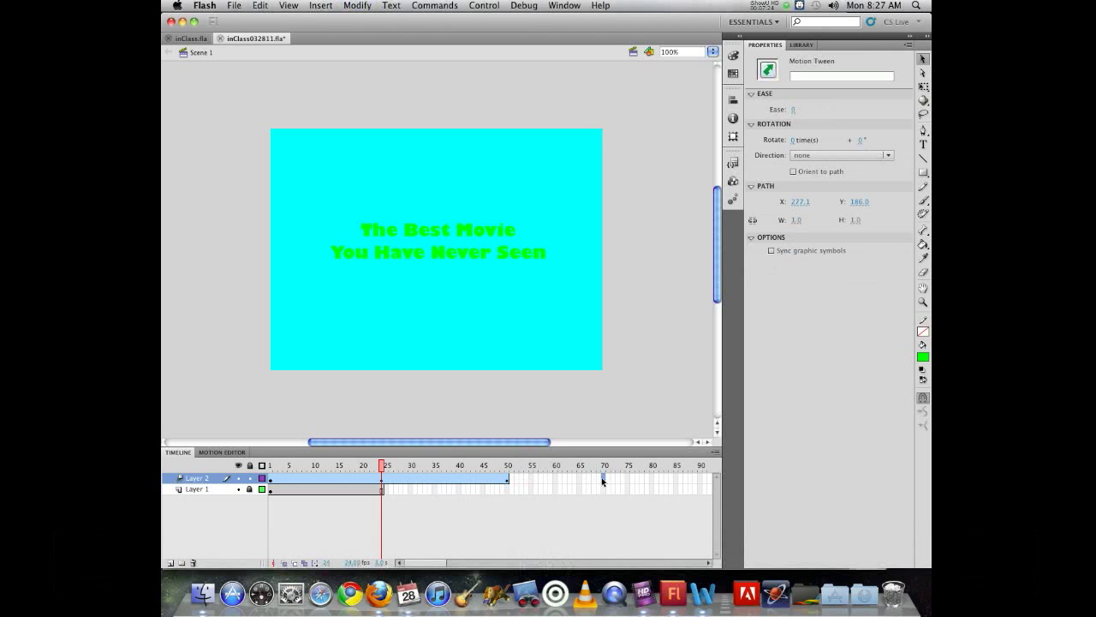
pyautogui.press('F6')
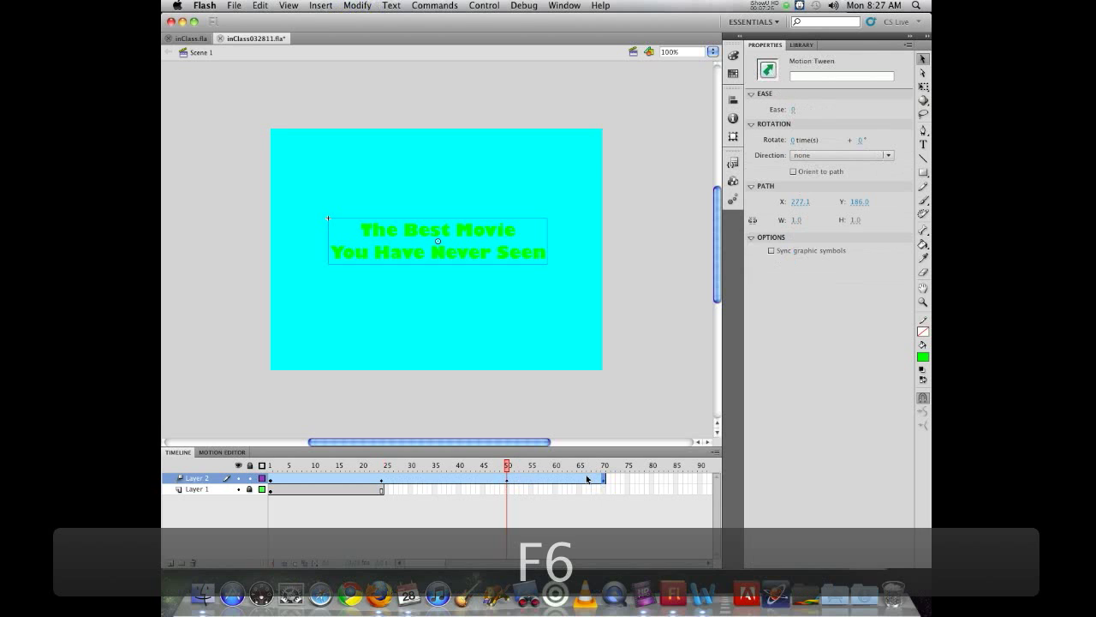
# Step: Try lowering the title's alpha to 10% at frame 50 and undo the change
pyautogui.click(494, 232)
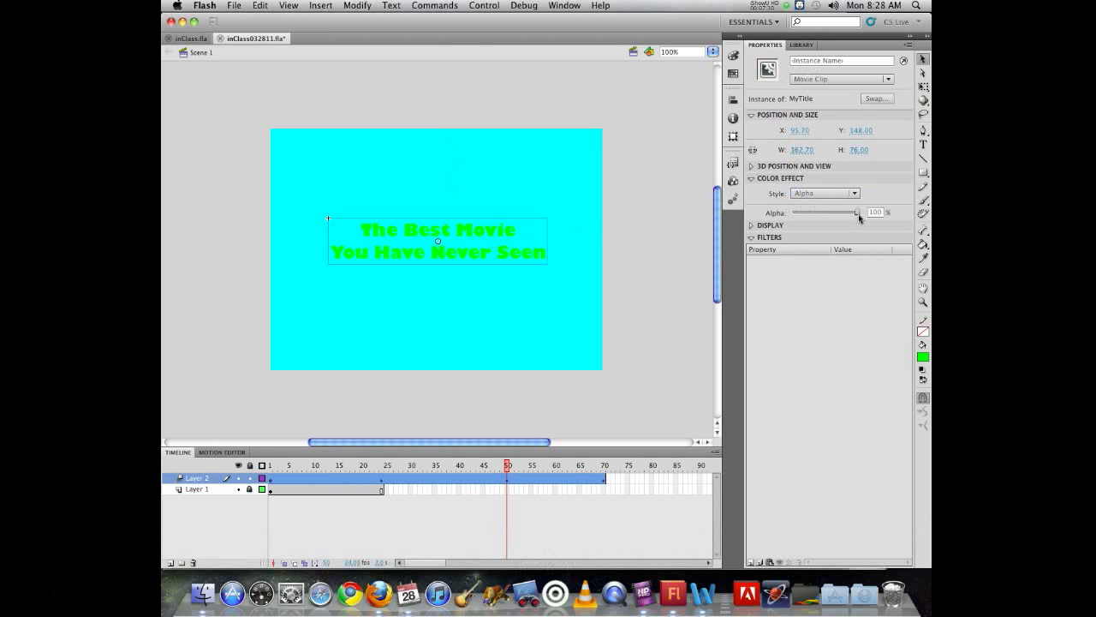
pyautogui.moveTo(856, 213); pyautogui.dragTo(800, 217)
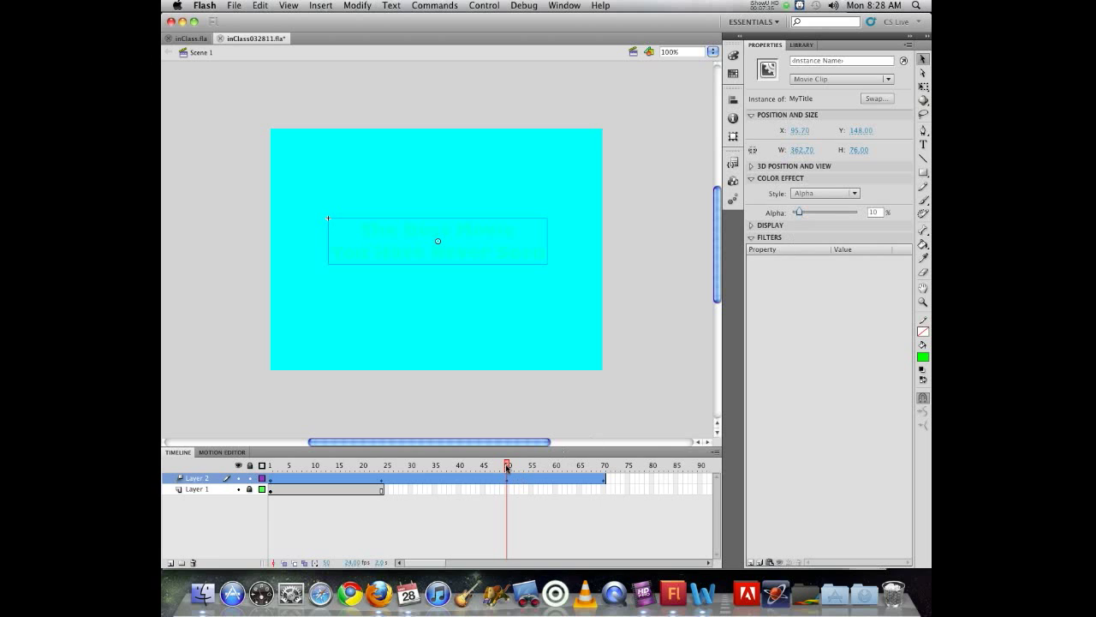
pyautogui.press('super+z')
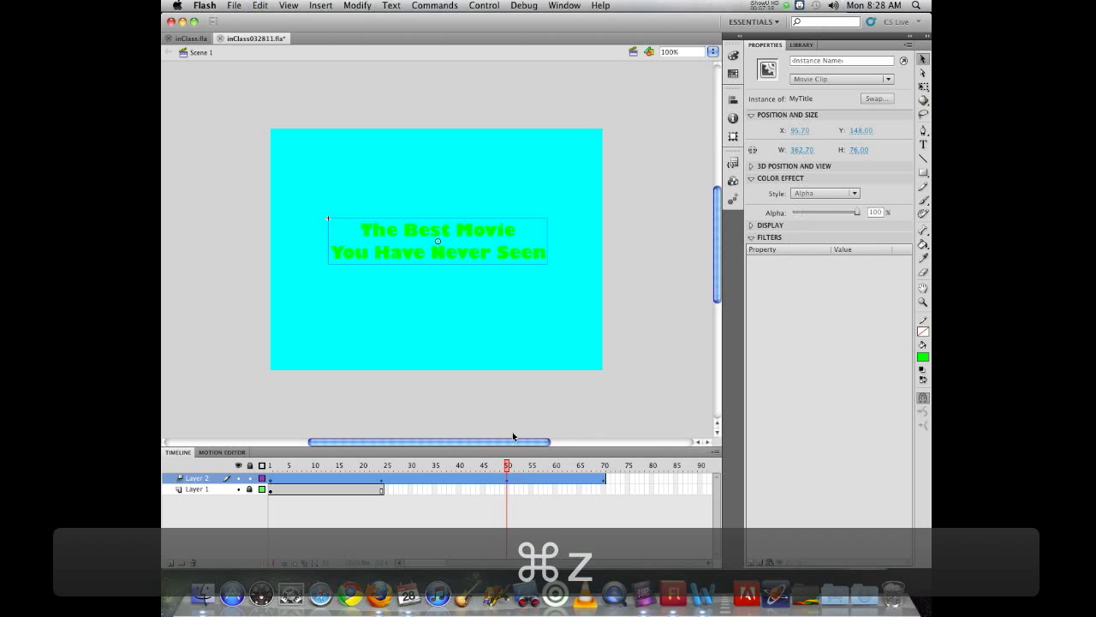
# Step: Set the title's alpha to 10% at frame 70 of the motion tween on Layer 2
pyautogui.moveTo(584, 464); pyautogui.dragTo(603, 465)
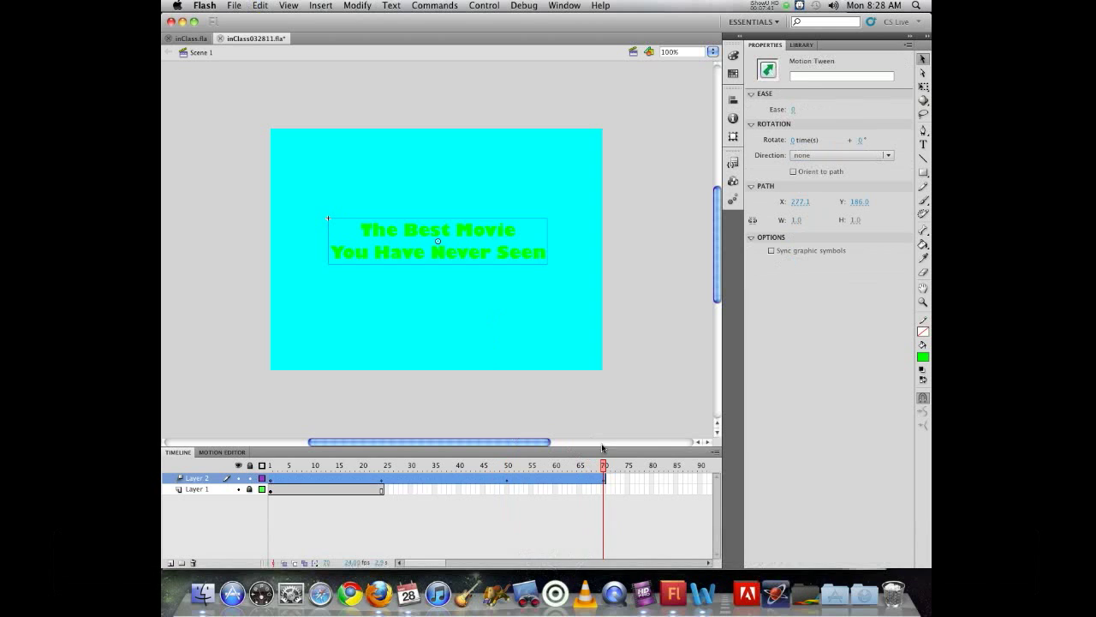
pyautogui.click(496, 231)
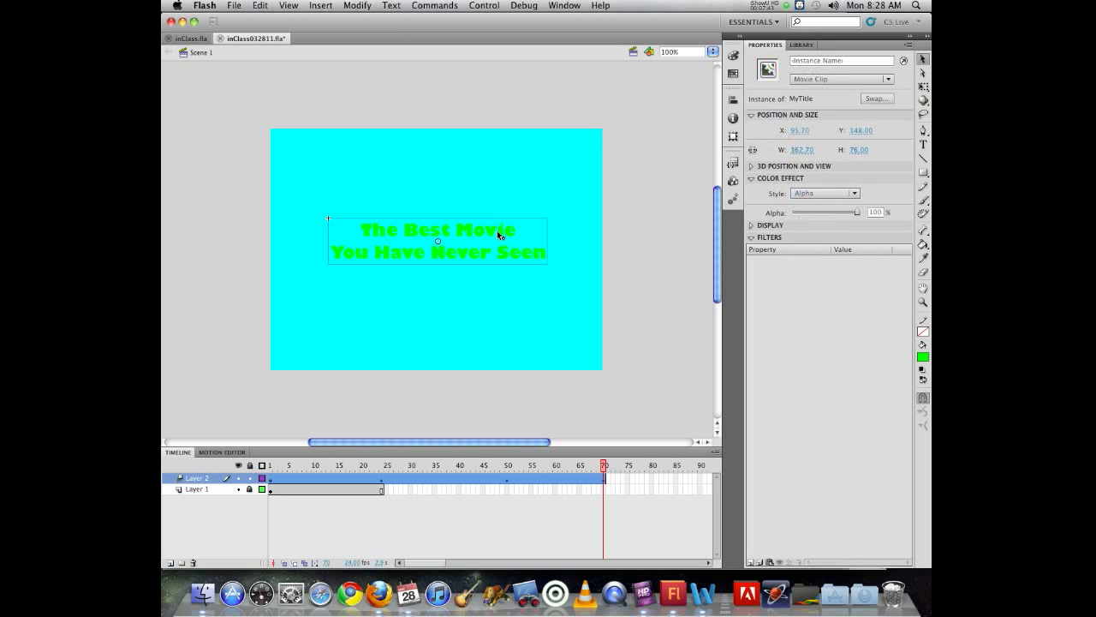
pyautogui.click(882, 212)
pyautogui.write('10')
pyautogui.press('Return')
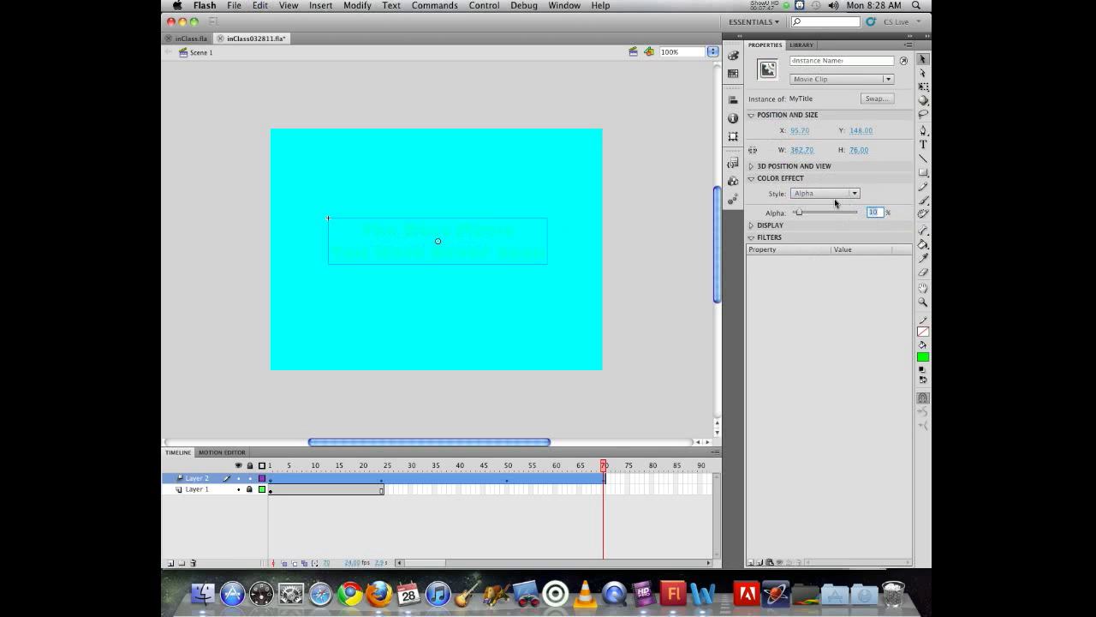
# Step: Extend Layer 1's black background to frame 85, past the end of the title's tween
pyautogui.click(603, 466)
pyautogui.moveTo(603, 465)
pyautogui.mouseDown()
pyautogui.moveTo(394, 463)
pyautogui.moveTo(362, 448)
pyautogui.moveTo(593, 462)
pyautogui.mouseUp()
pyautogui.click(595, 486)
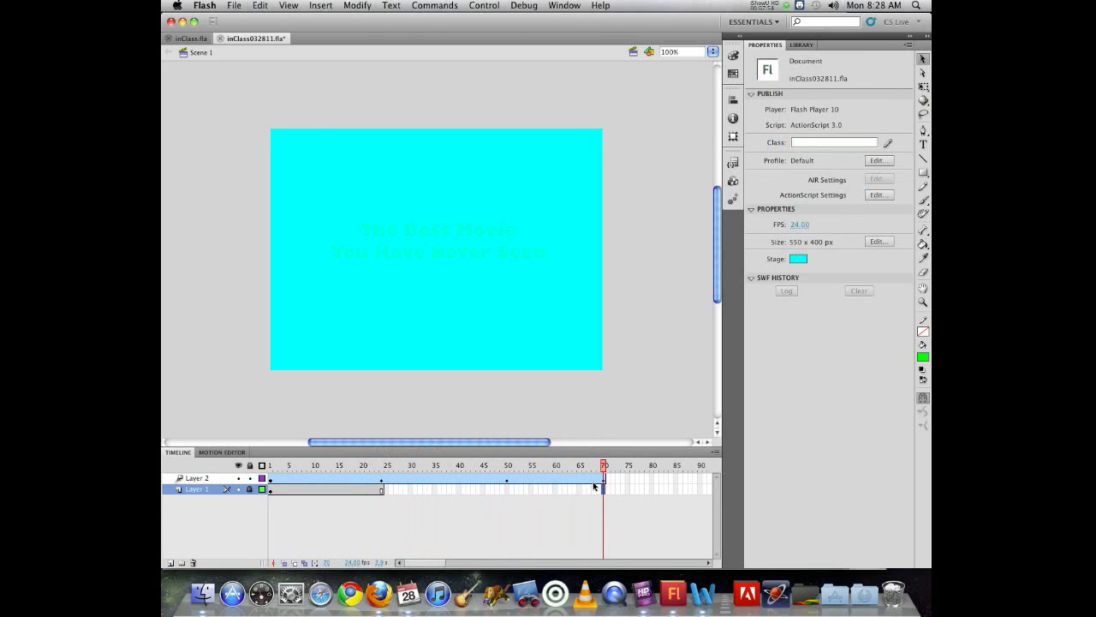
pyautogui.click(675, 489)
pyautogui.press('F5')
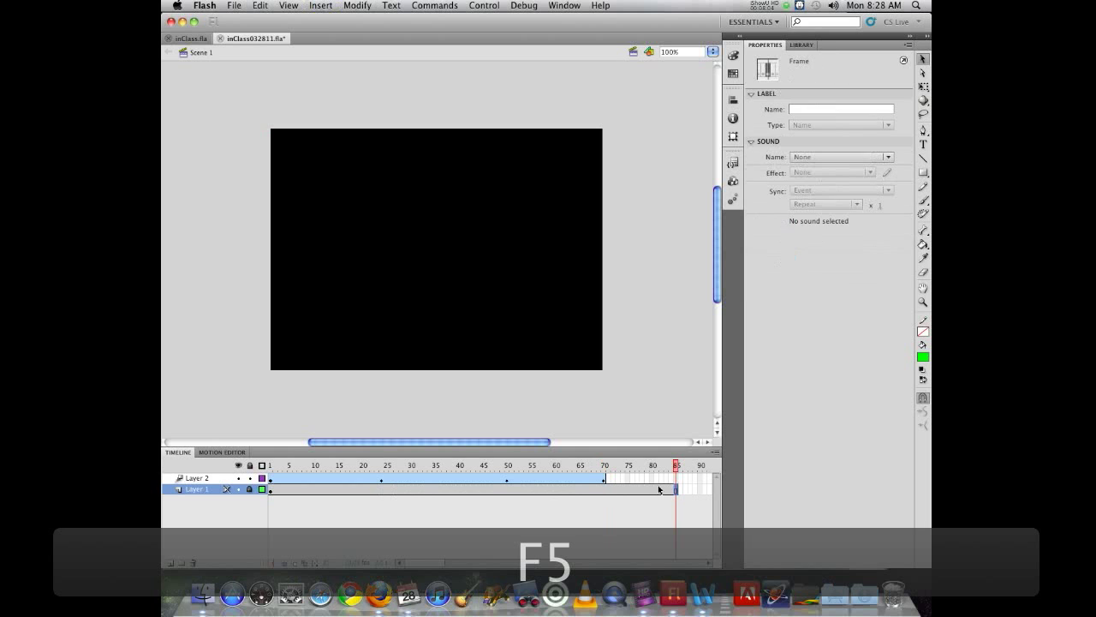
# Step: Scrub and play the timeline from frame 1 to frame 85 to review the title's fade-in and fade-out
pyautogui.moveTo(675, 465); pyautogui.dragTo(259, 463)
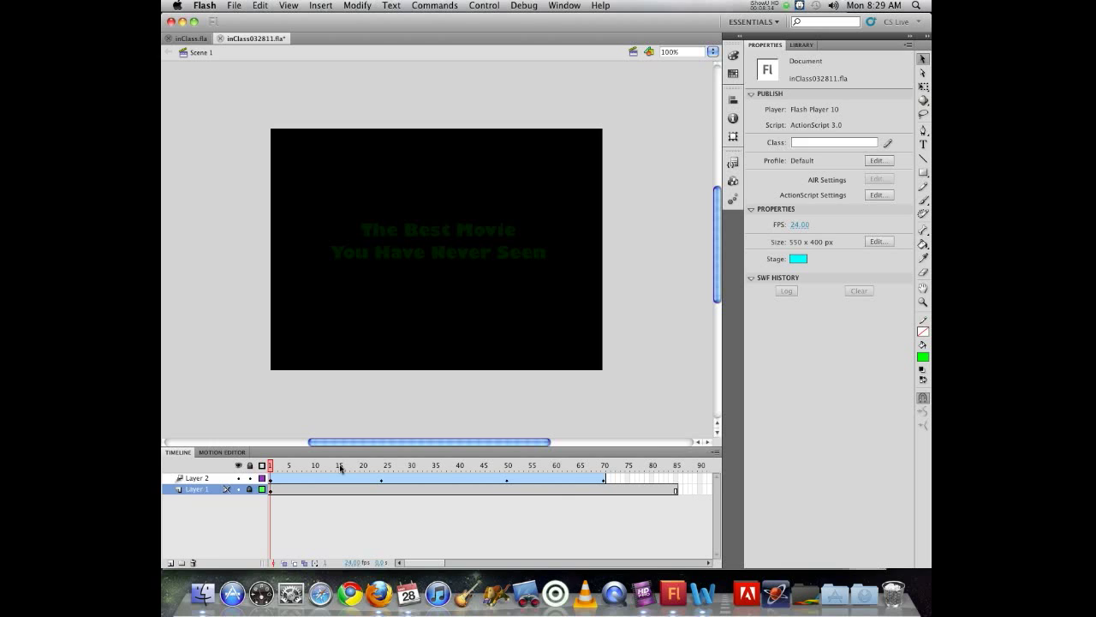
pyautogui.moveTo(266, 465)
pyautogui.mouseDown()
pyautogui.moveTo(648, 465)
pyautogui.moveTo(271, 466)
pyautogui.mouseUp()
pyautogui.click(270, 479)
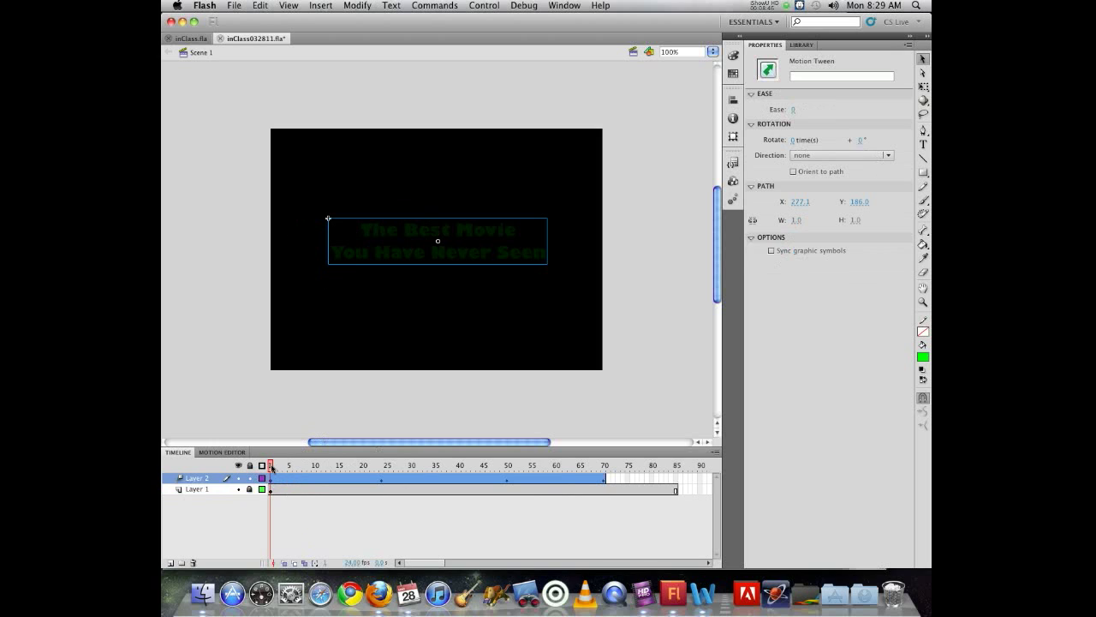
pyautogui.moveTo(274, 466); pyautogui.dragTo(420, 465)
pyautogui.press('Return')
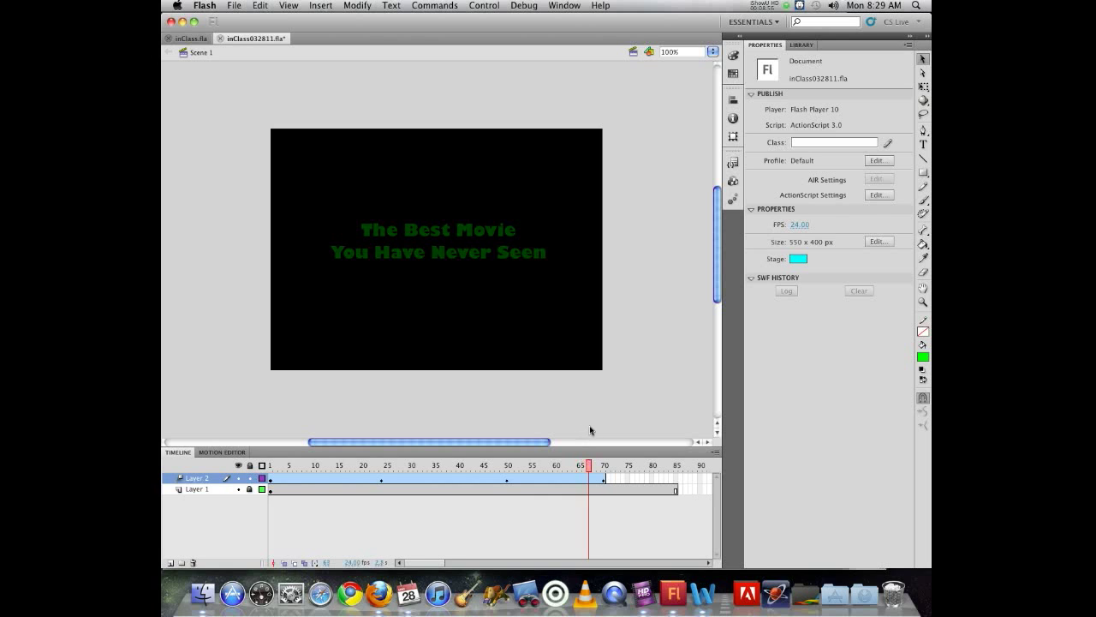
pyautogui.moveTo(495, 431); pyautogui.dragTo(675, 432)
# Step: Add a new layer above Layer 2 and create a centered two-line text with "by" and the author's full name
pyautogui.click(206, 478)
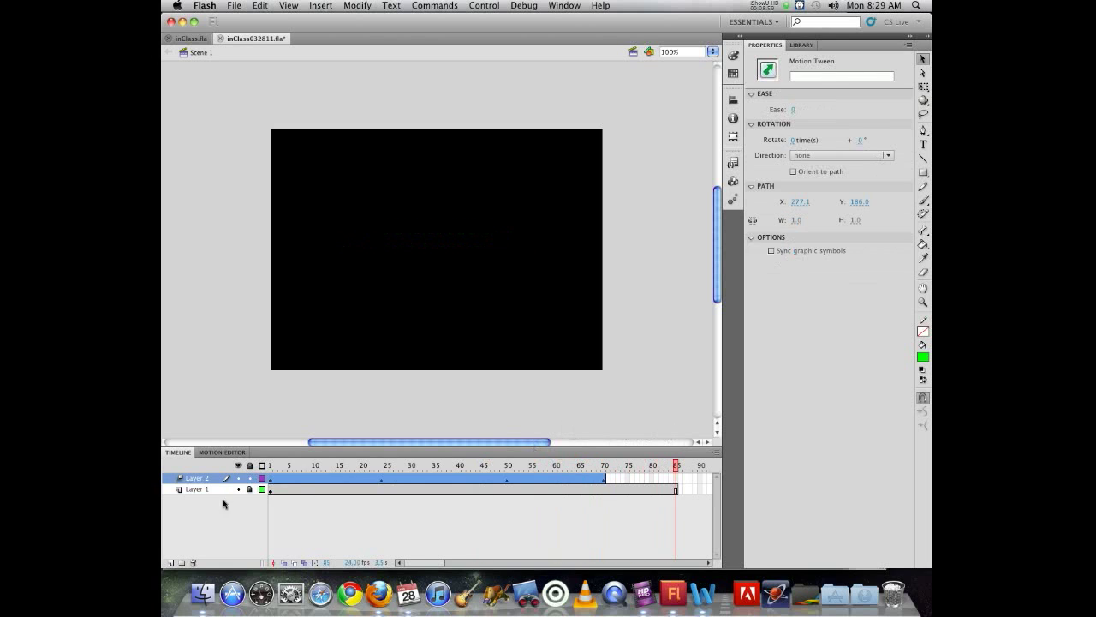
pyautogui.click(170, 562)
pyautogui.click(923, 147)
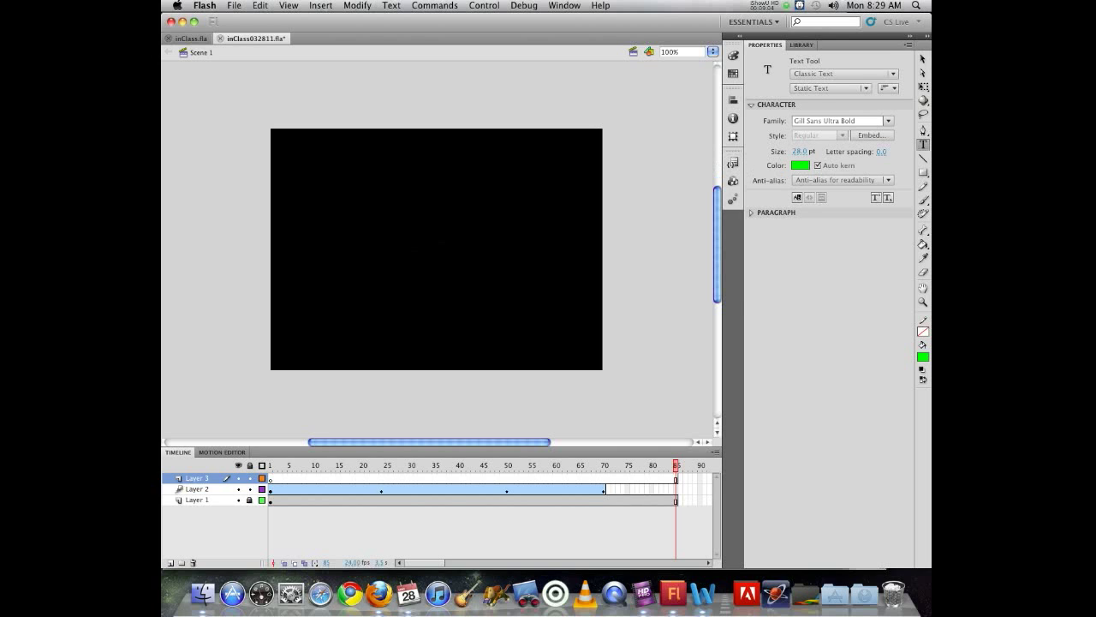
pyautogui.click(442, 225)
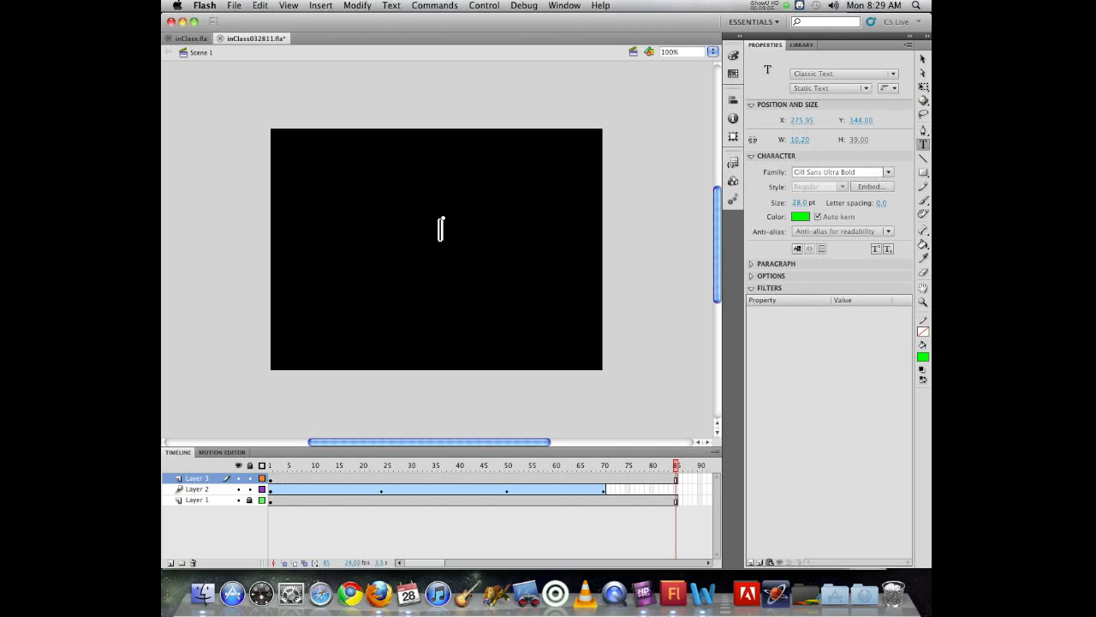
pyautogui.write('by')
pyautogui.press('Return')
pyautogui.write('John McCaffr')
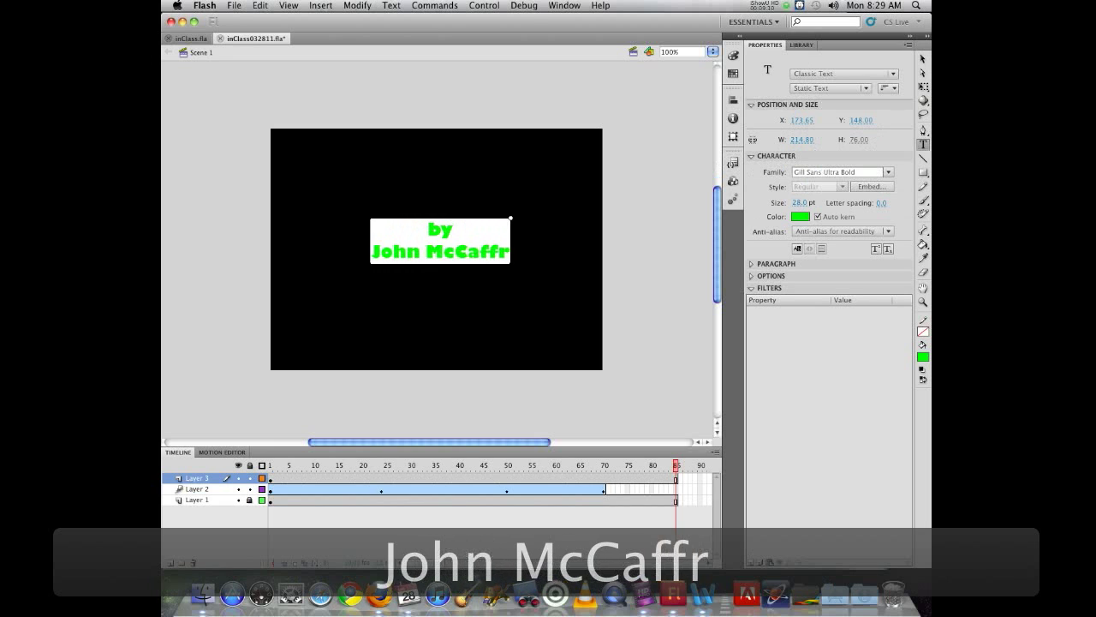
pyautogui.write('ey')
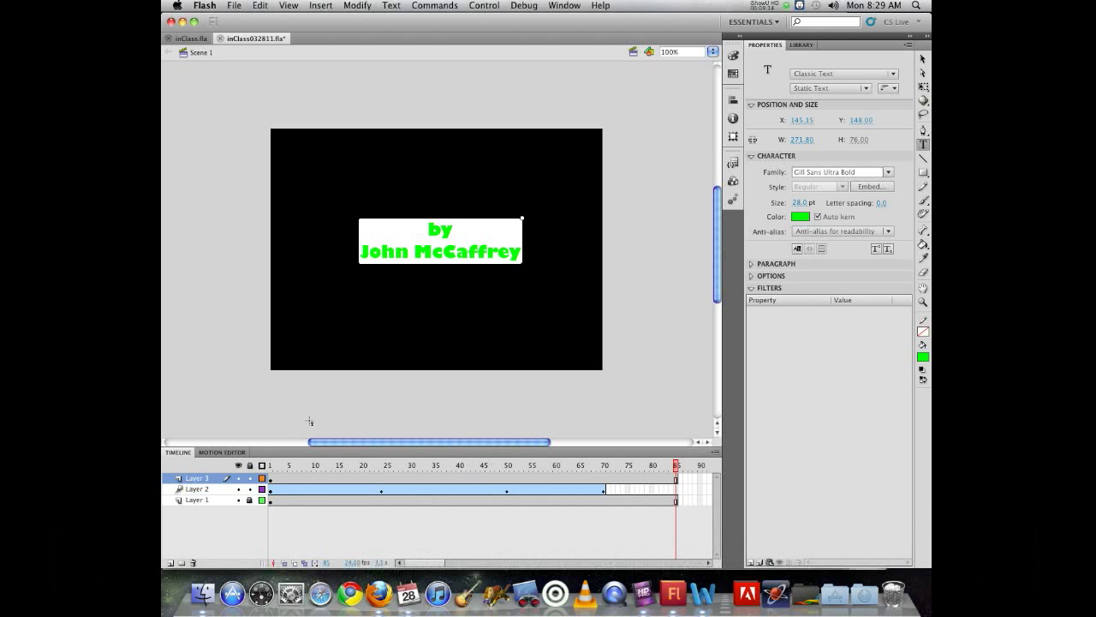
# Step: Convert the byline text to a movie clip symbol named MyName
pyautogui.click(922, 58)
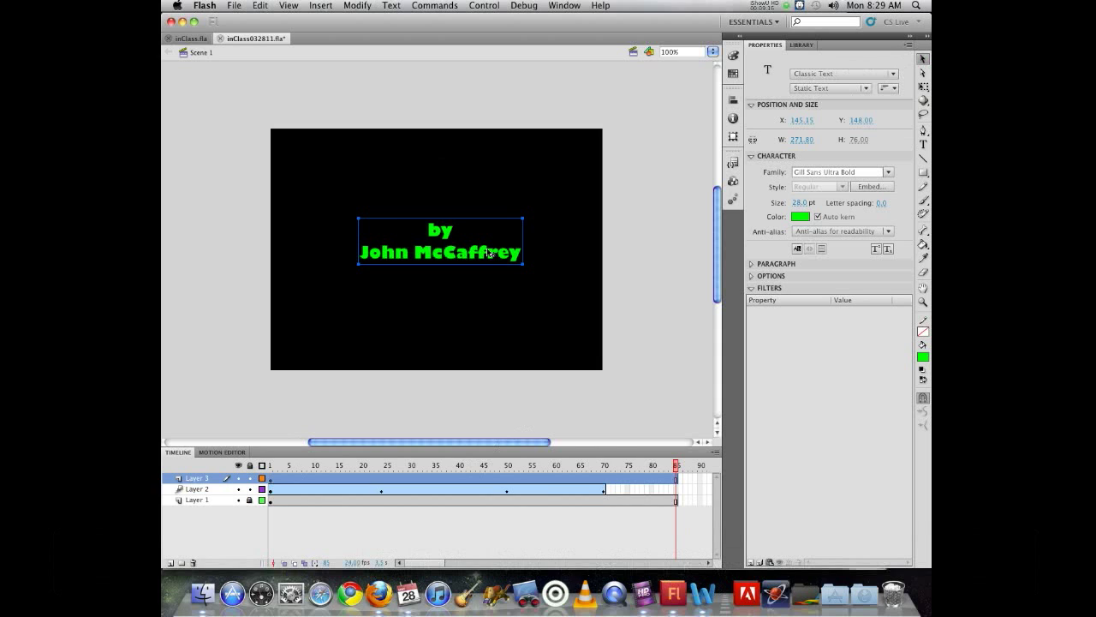
pyautogui.press('F8')
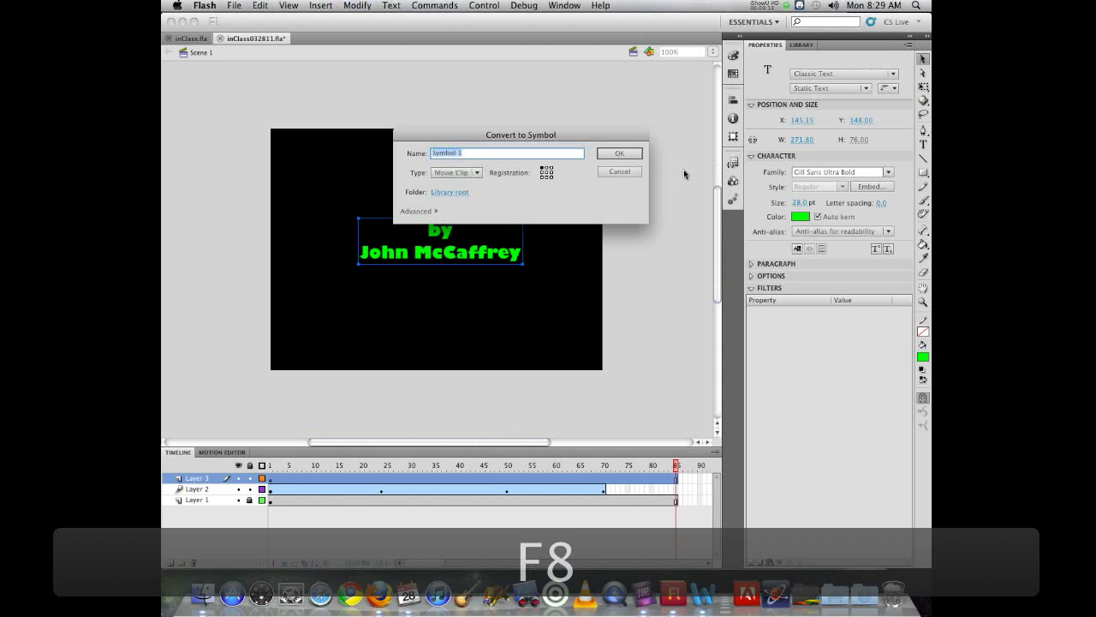
pyautogui.write('MyName')
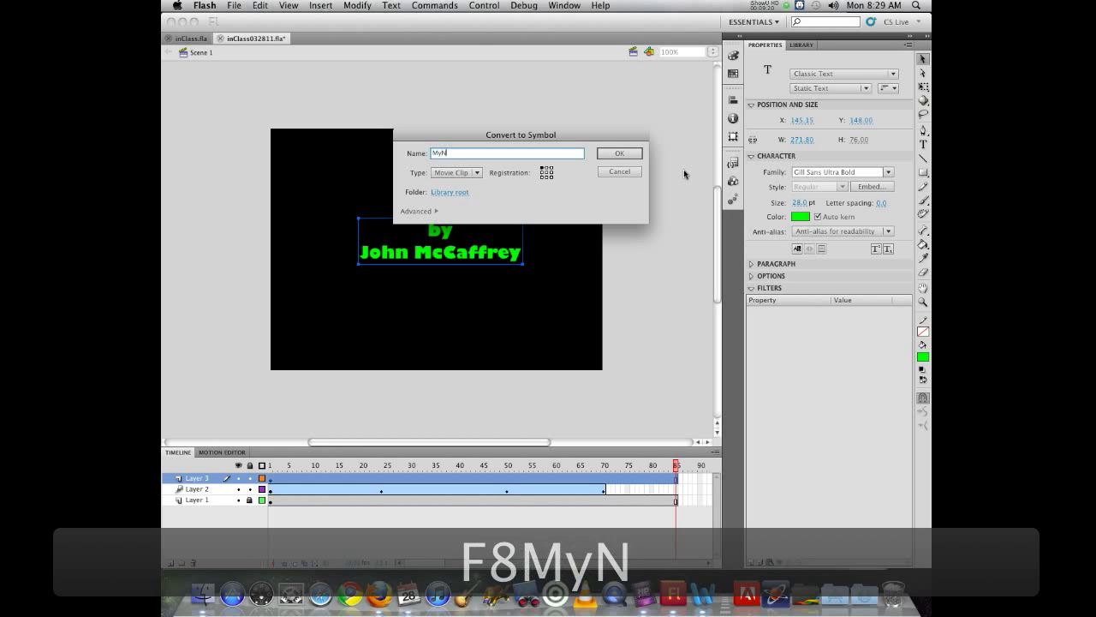
pyautogui.press('Return')
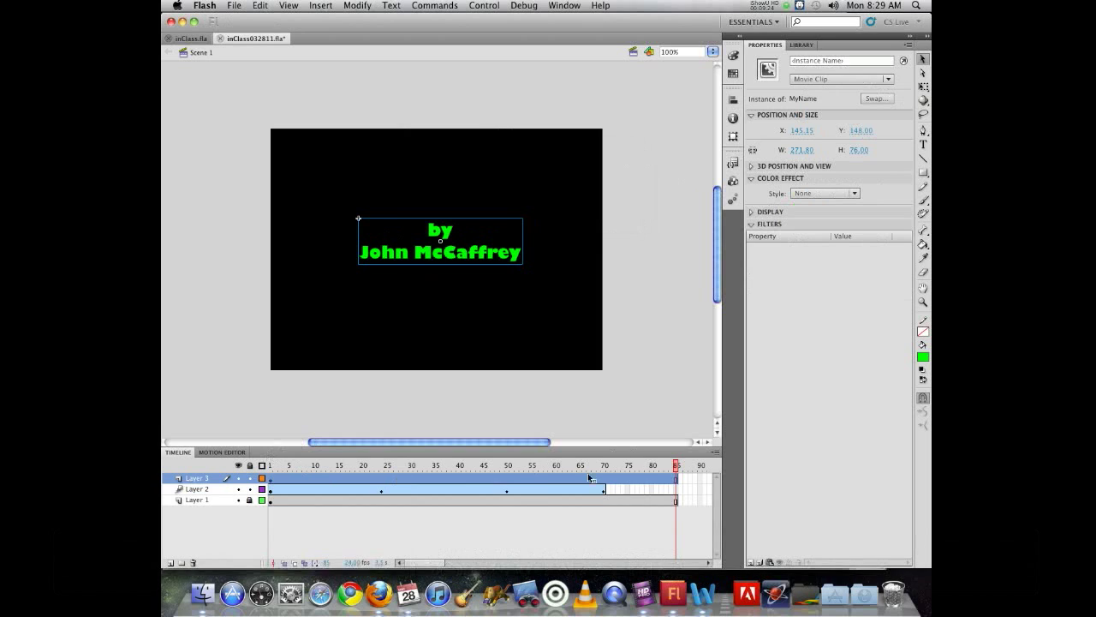
# Step: Move all of Layer 3's byline frames along the timeline so that they start at frame 86
pyautogui.click(677, 478)
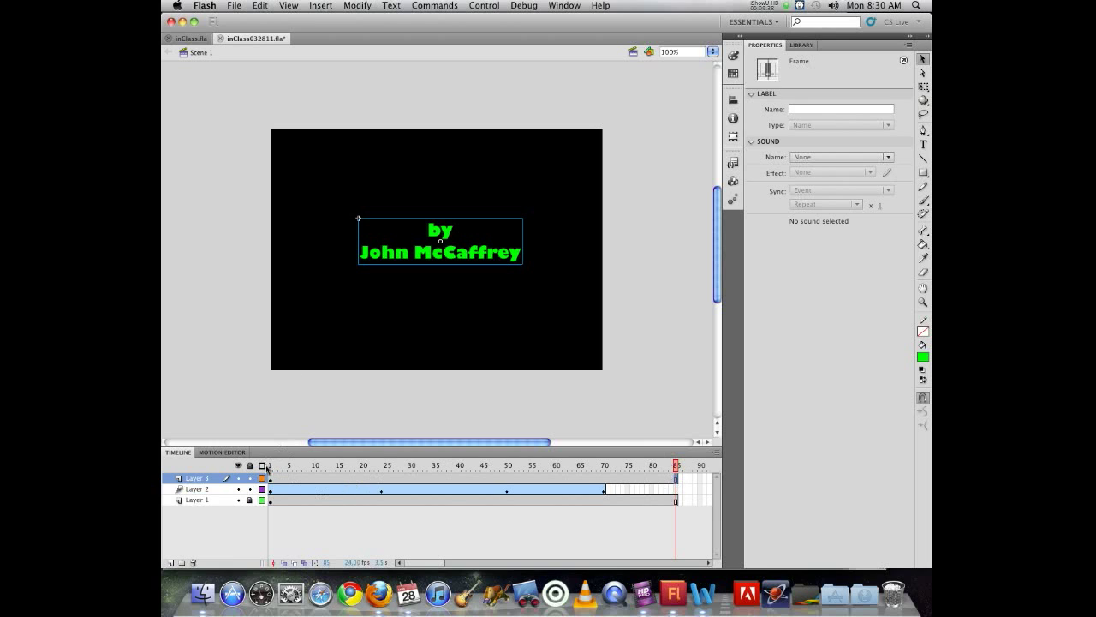
pyautogui.click(290, 468)
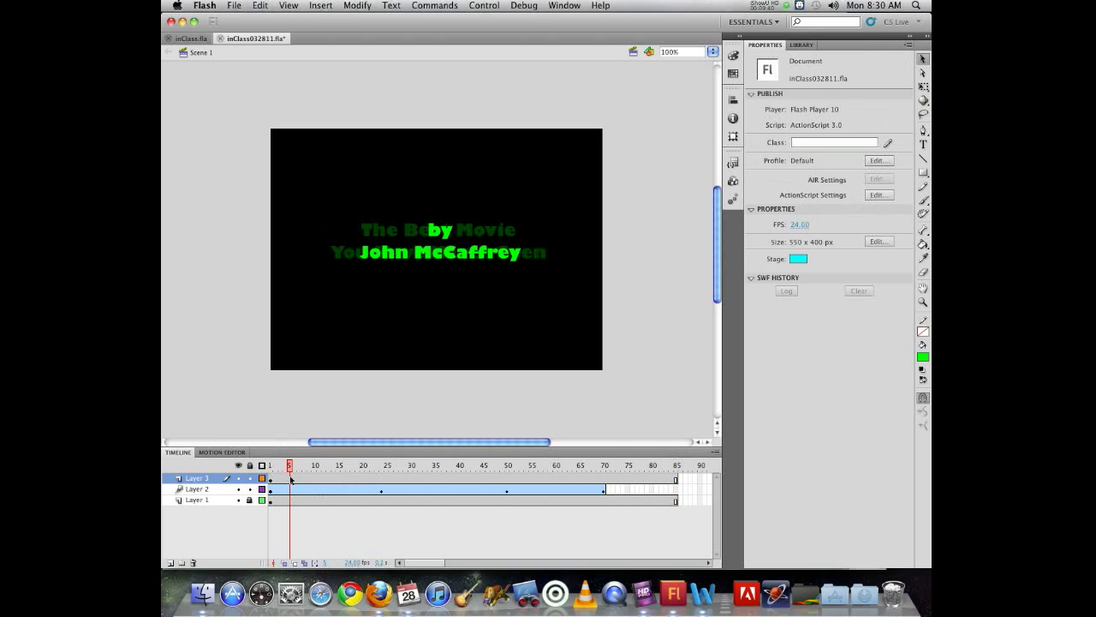
pyautogui.click(291, 480)
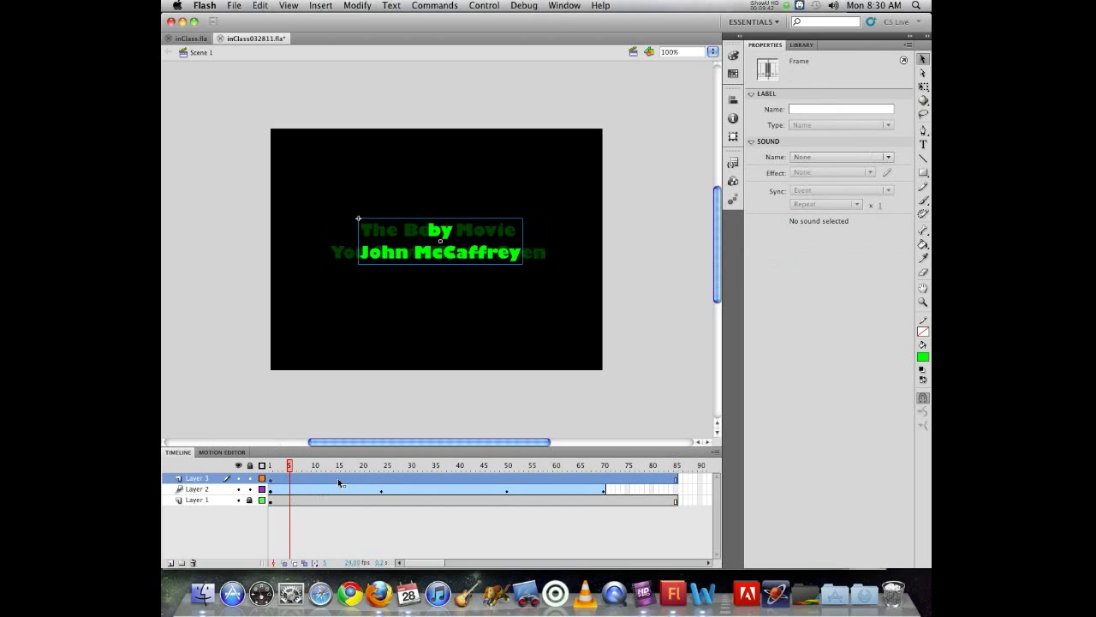
pyautogui.moveTo(276, 481)
pyautogui.mouseDown()
pyautogui.moveTo(582, 472)
pyautogui.moveTo(263, 478)
pyautogui.mouseUp()
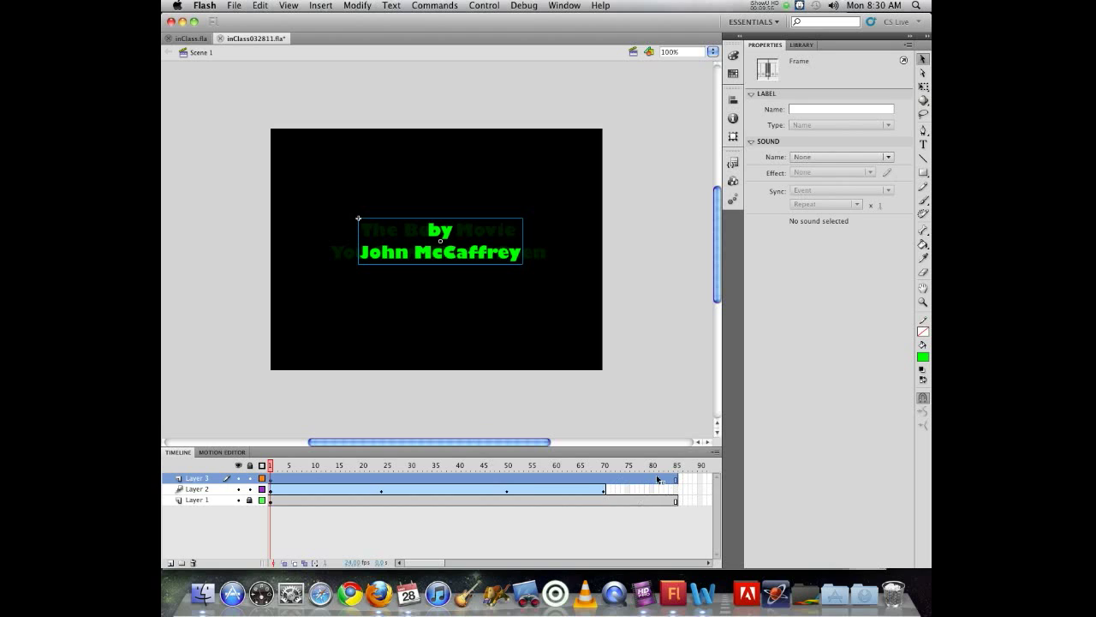
pyautogui.click(287, 483)
pyautogui.moveTo(287, 483); pyautogui.dragTo(690, 477)
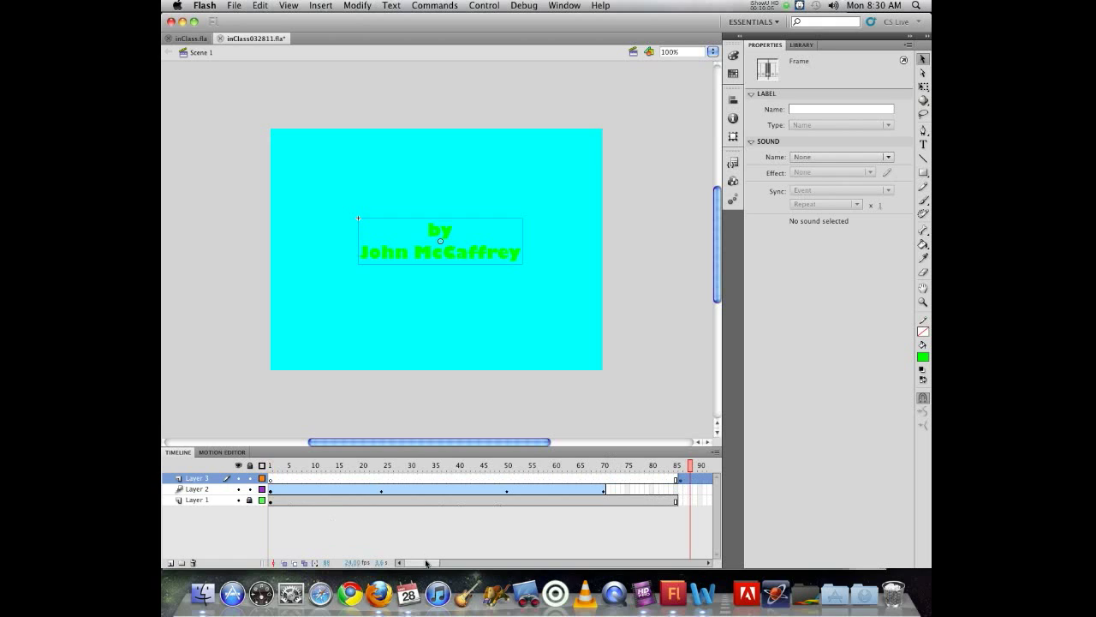
# Step: Extend Layer 1's black background to about frame 184 and scrub back over the byline to check it
pyautogui.moveTo(428, 564); pyautogui.dragTo(462, 563)
pyautogui.click(667, 501)
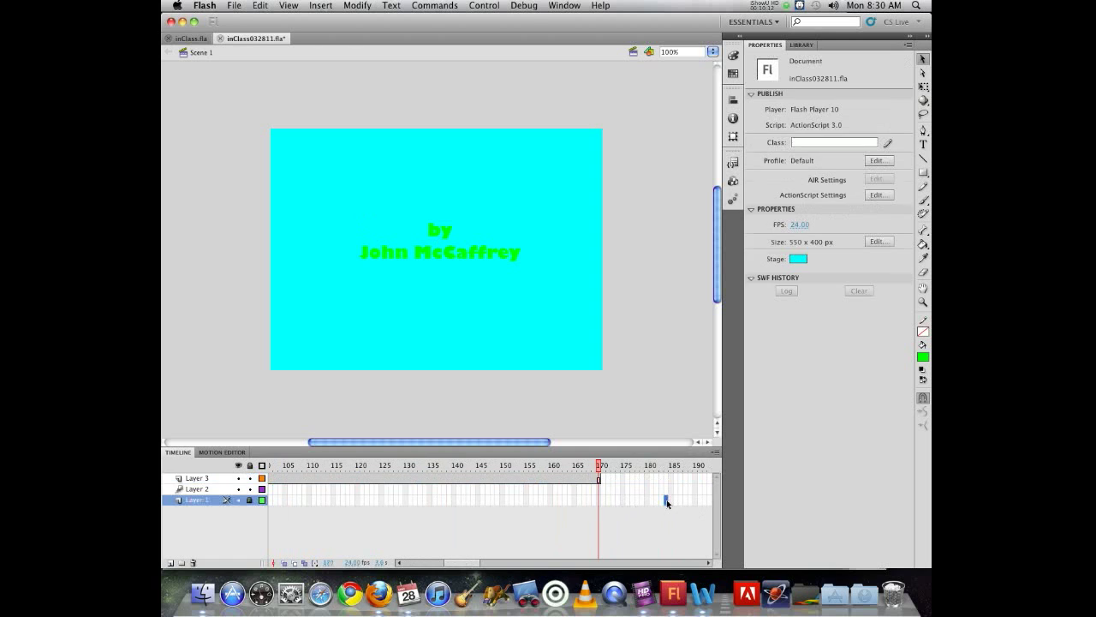
pyautogui.press('F5')
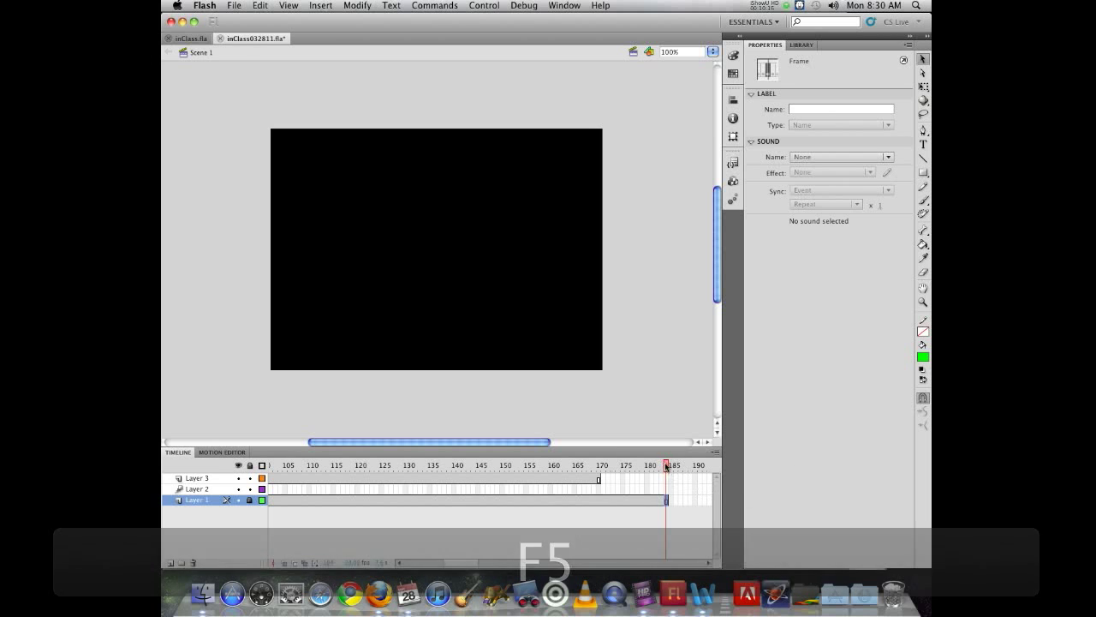
pyautogui.click(635, 464)
pyautogui.moveTo(635, 464); pyautogui.dragTo(580, 436)
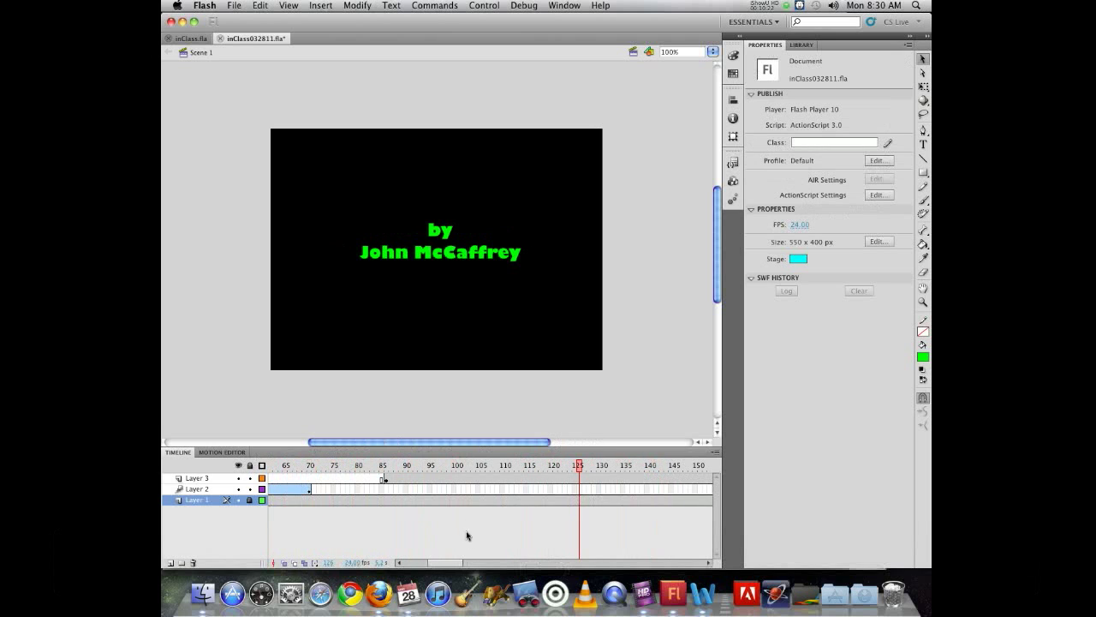
# Step: Create a motion tween on the byline's frames on Layer 3
pyautogui.moveTo(450, 565); pyautogui.dragTo(458, 565)
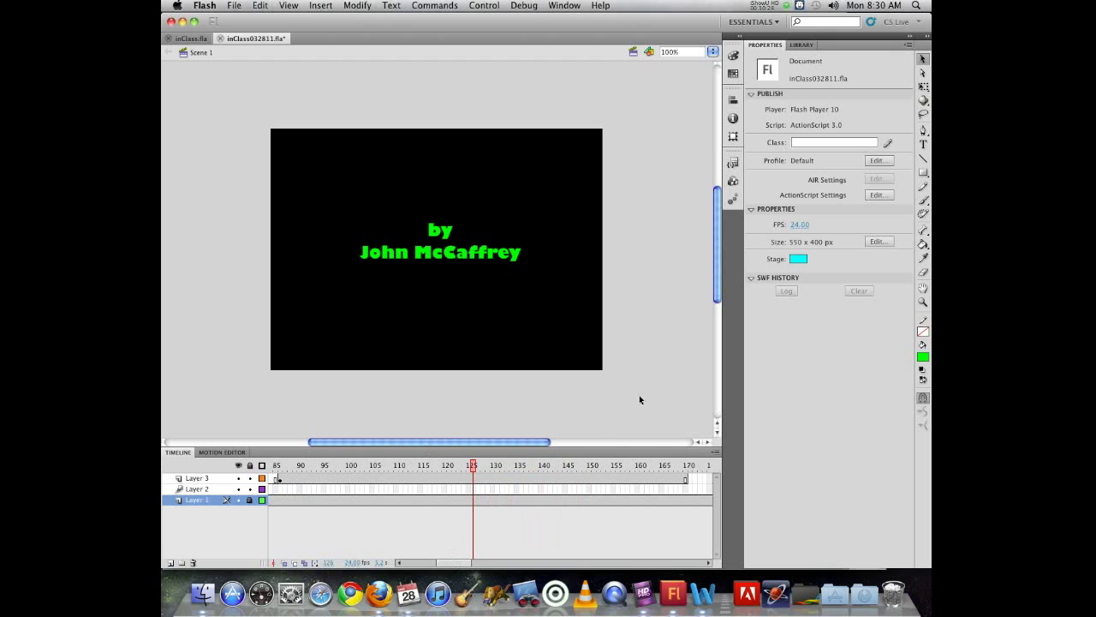
pyautogui.rightClick(443, 479)
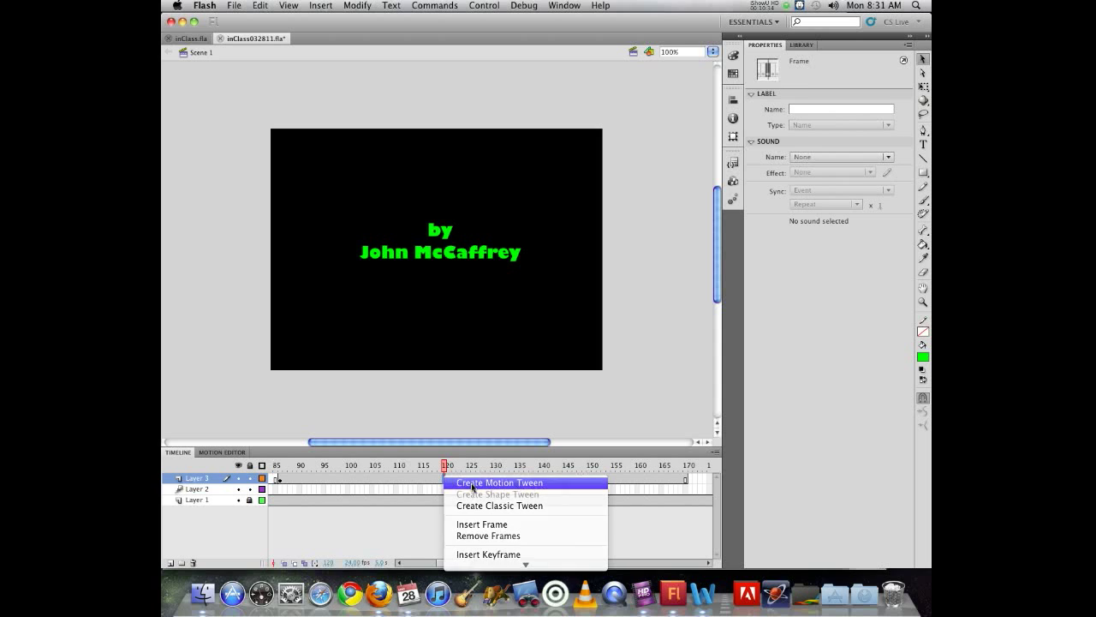
pyautogui.click(472, 484)
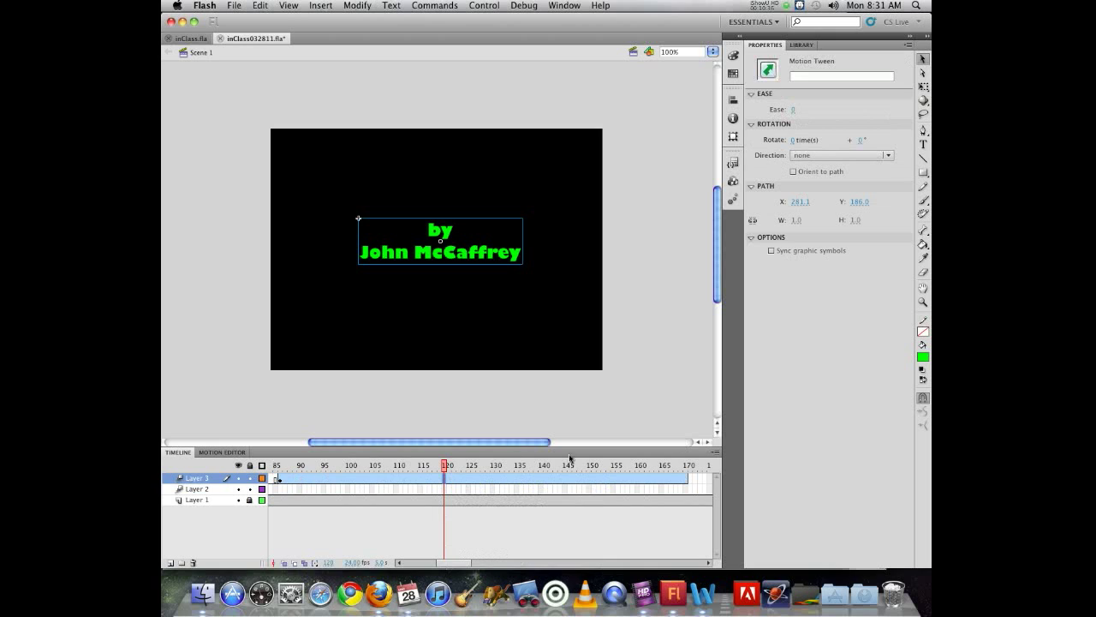
# Step: Add a Blur filter to the byline at frame 86 and raise Blur X and Y to 155.2 px
pyautogui.moveTo(445, 466); pyautogui.dragTo(279, 465)
pyautogui.click(438, 256)
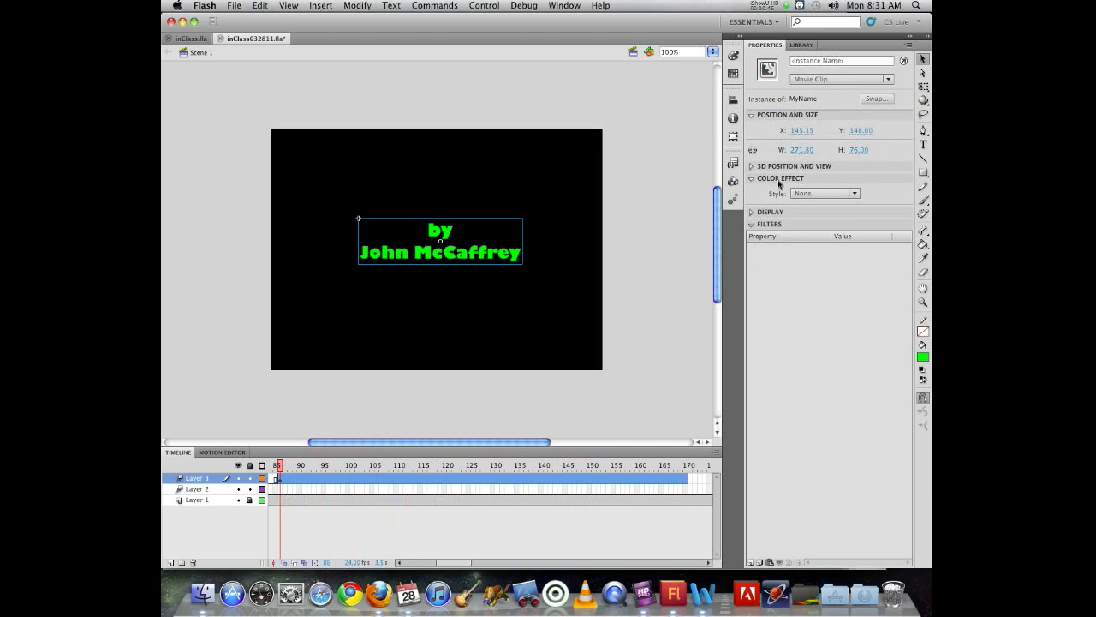
pyautogui.click(751, 563)
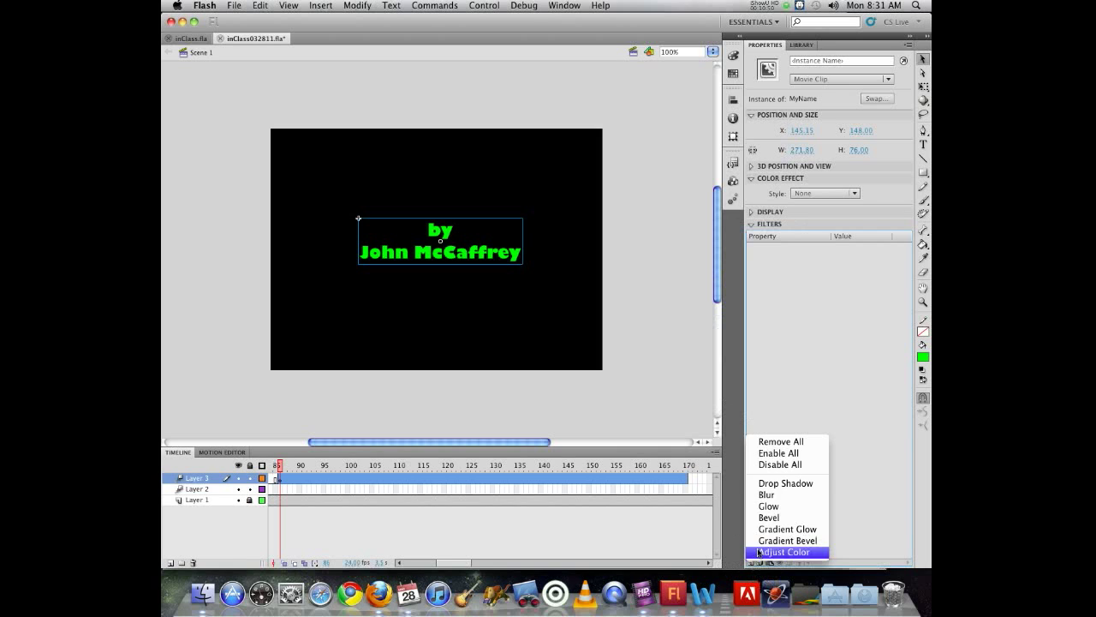
pyautogui.click(767, 495)
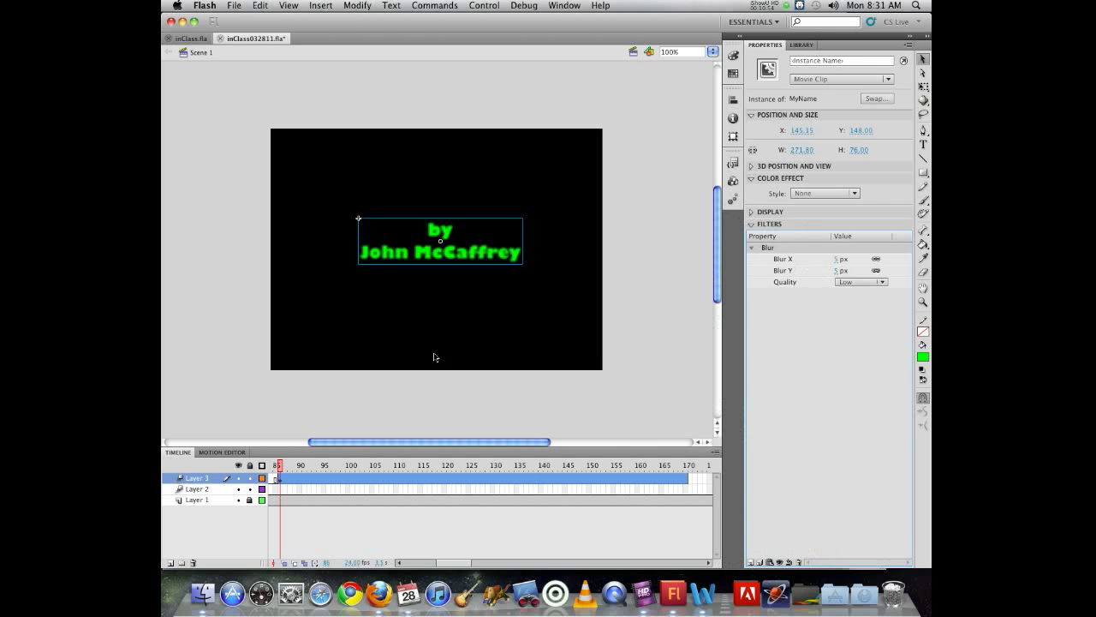
pyautogui.moveTo(838, 259); pyautogui.dragTo(919, 272)
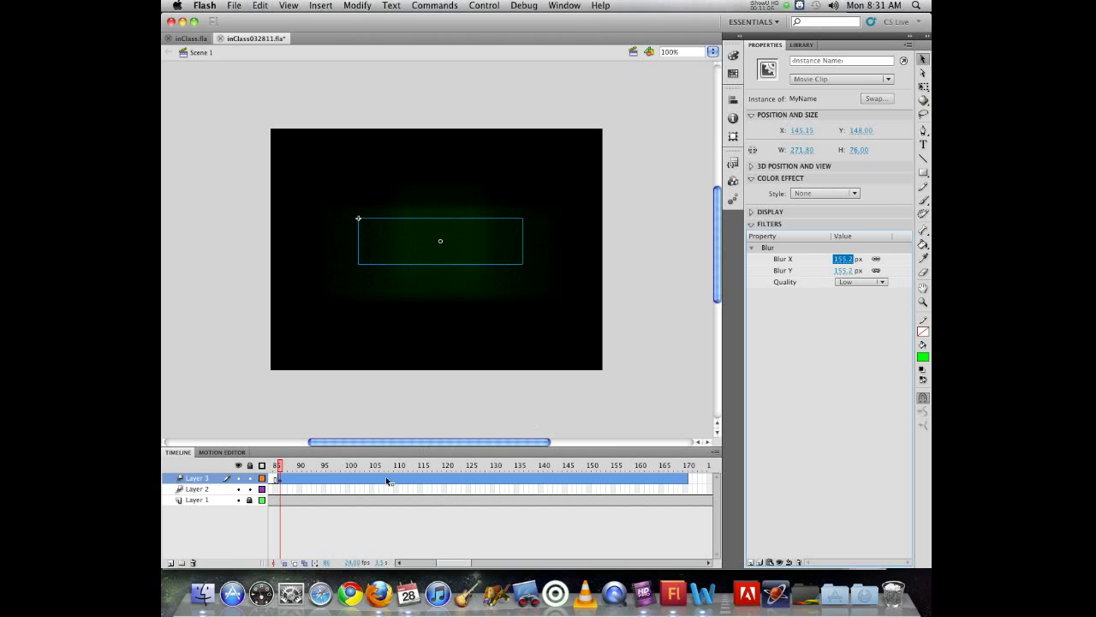
# Step: Reduce the byline's Blur X and Y to 0.1 px at frame 101
pyautogui.moveTo(278, 467); pyautogui.dragTo(351, 467)
pyautogui.click(382, 484)
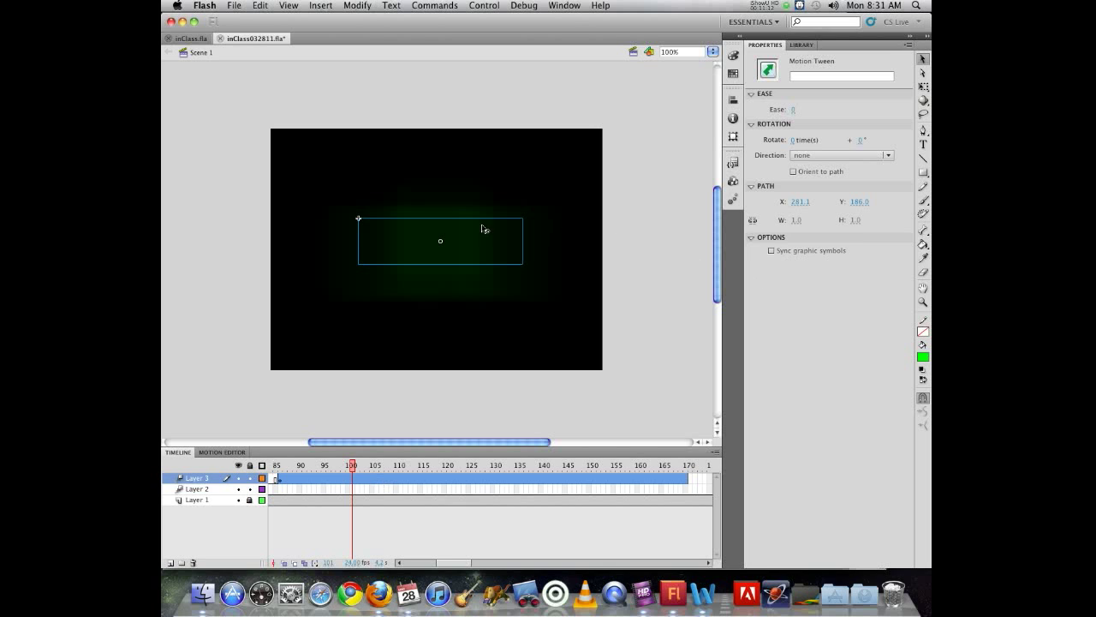
pyautogui.click(463, 246)
pyautogui.moveTo(848, 260); pyautogui.dragTo(701, 254)
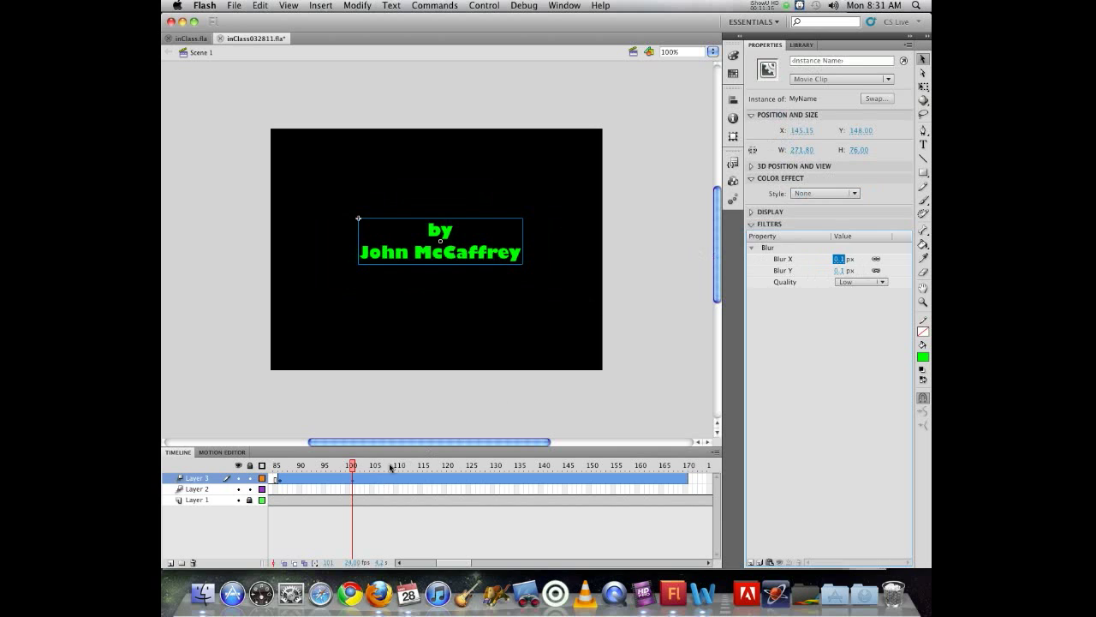
# Step: Add a property keyframe at frame 135 that holds the byline's Blur X and Y at 0.1 px
pyautogui.moveTo(351, 465); pyautogui.dragTo(491, 450)
pyautogui.click(493, 477)
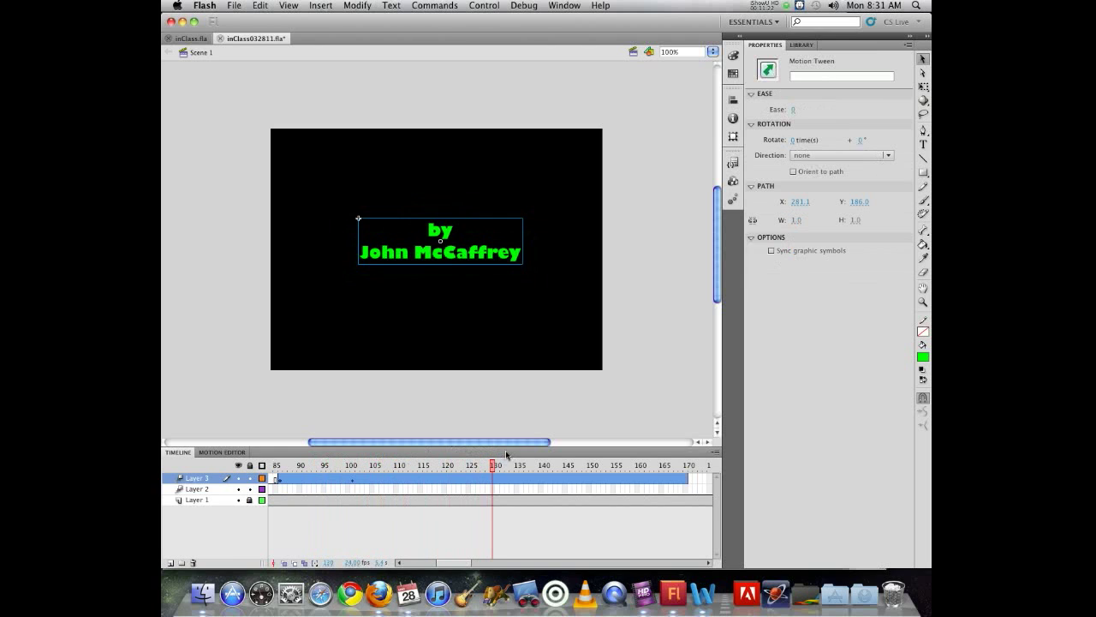
pyautogui.click(474, 256)
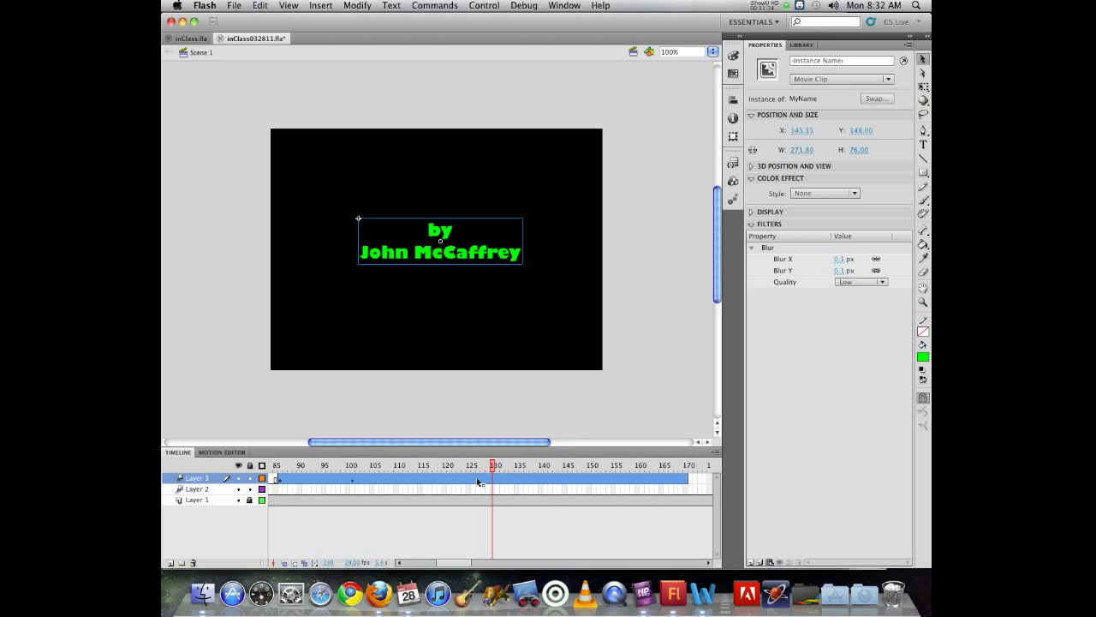
pyautogui.moveTo(493, 466); pyautogui.dragTo(517, 465)
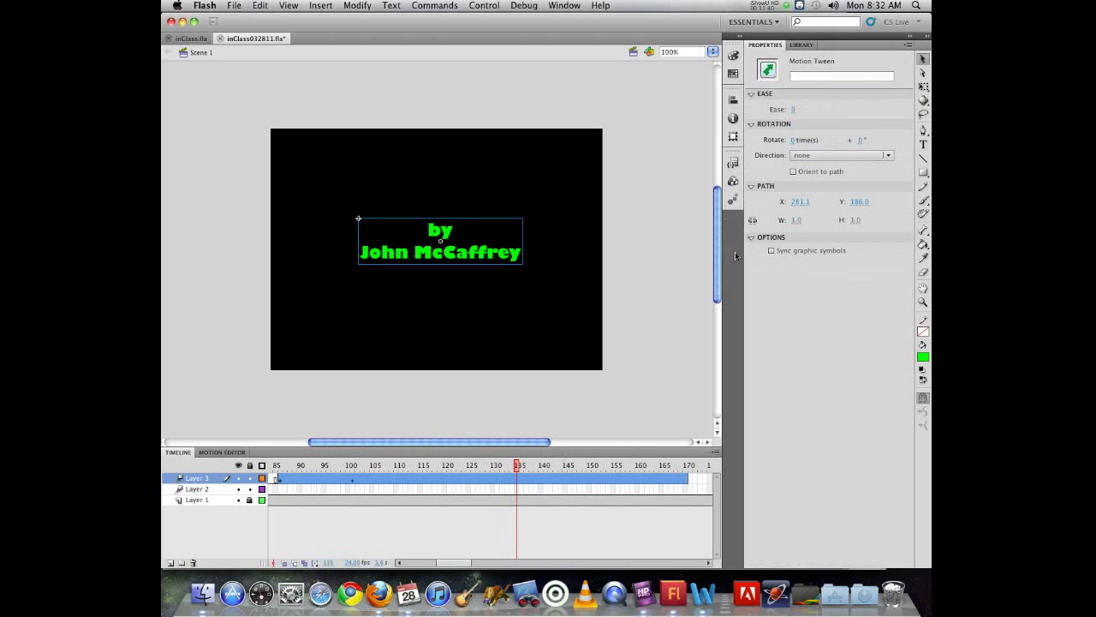
pyautogui.click(502, 257)
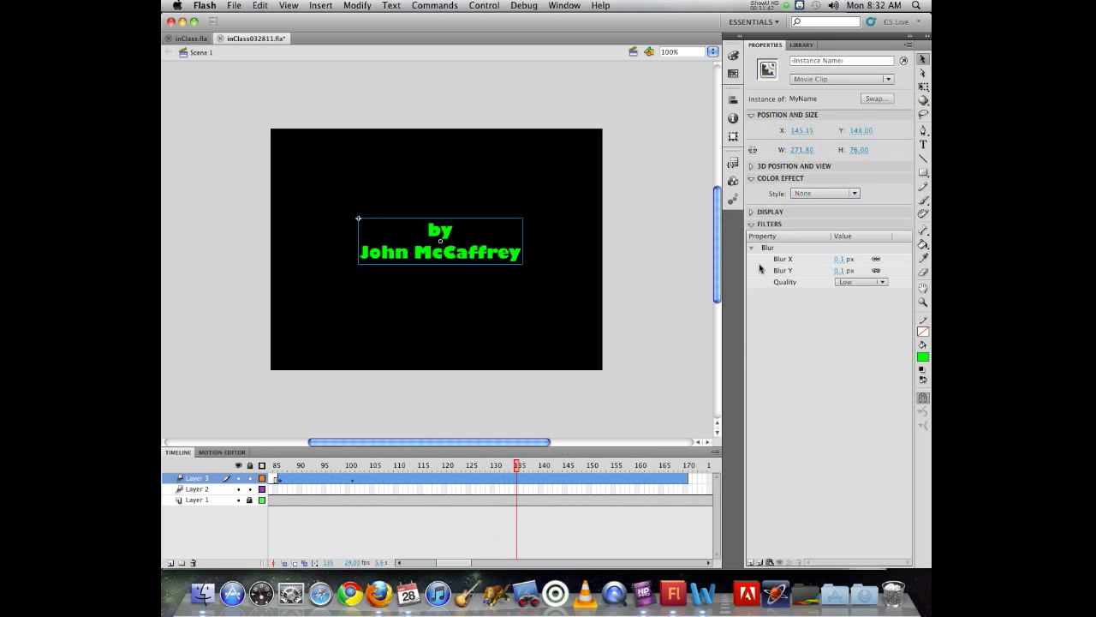
pyautogui.click(838, 260)
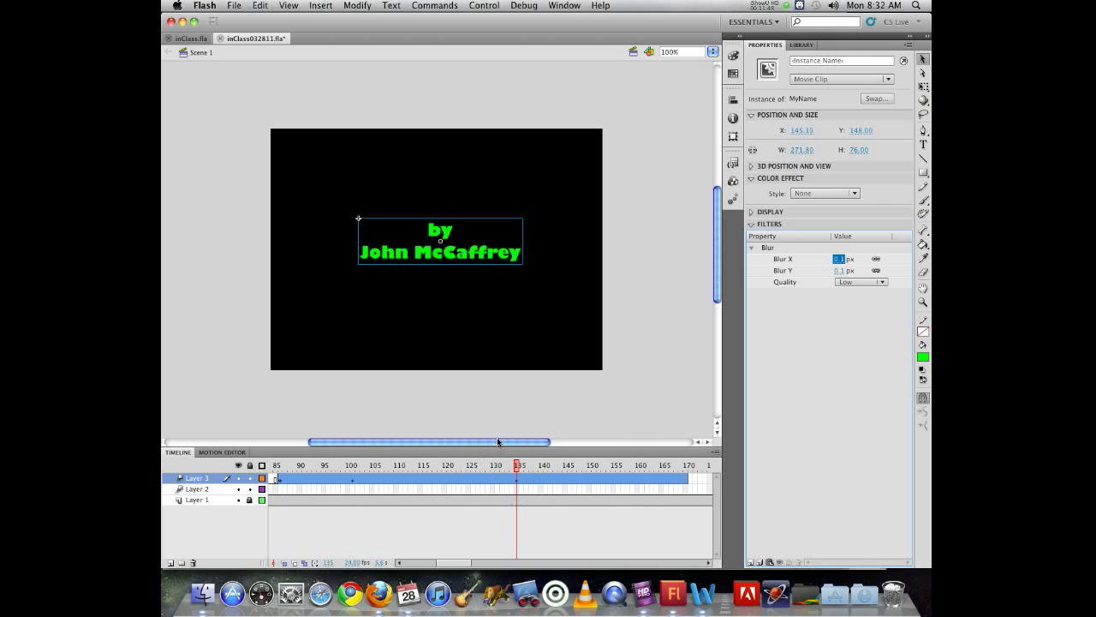
# Step: Set the byline's Blur X and Y to 255 px at frame 170, the end of its tween
pyautogui.click(497, 465)
pyautogui.moveTo(484, 465); pyautogui.dragTo(686, 465)
pyautogui.click(517, 260)
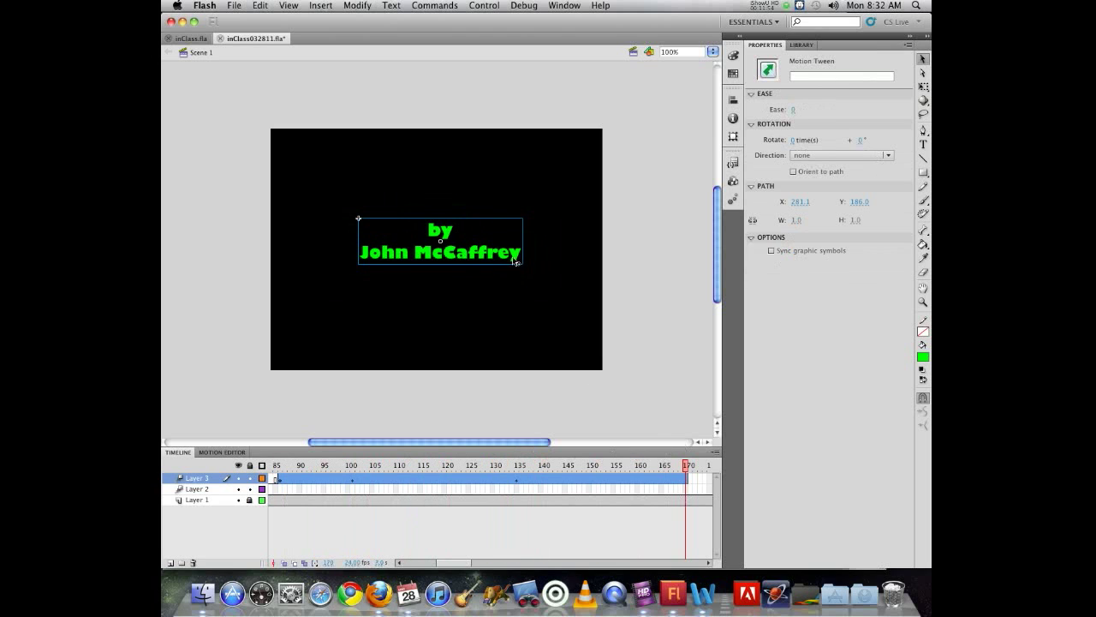
pyautogui.click(458, 255)
pyautogui.click(846, 259)
pyautogui.write('255')
pyautogui.press('Return')
pyautogui.moveTo(929, 245); pyautogui.dragTo(879, 242)
# Step: Scrub back to frame 1, save the file and test the movie
pyautogui.moveTo(683, 465); pyautogui.dragTo(261, 433)
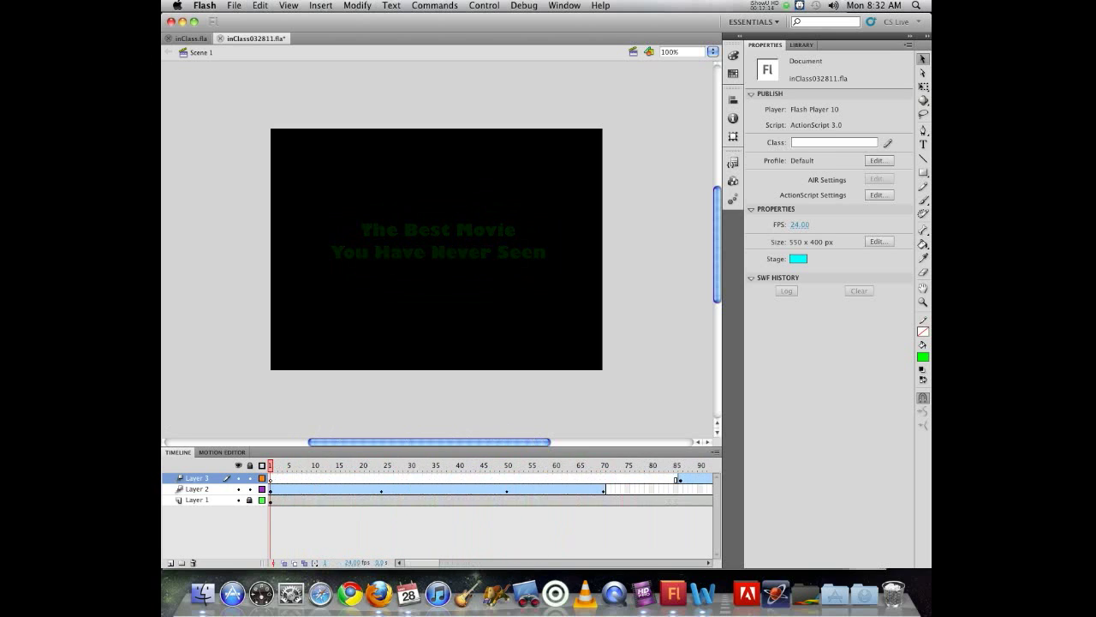
pyautogui.press('super+s')
pyautogui.press('super+Return')
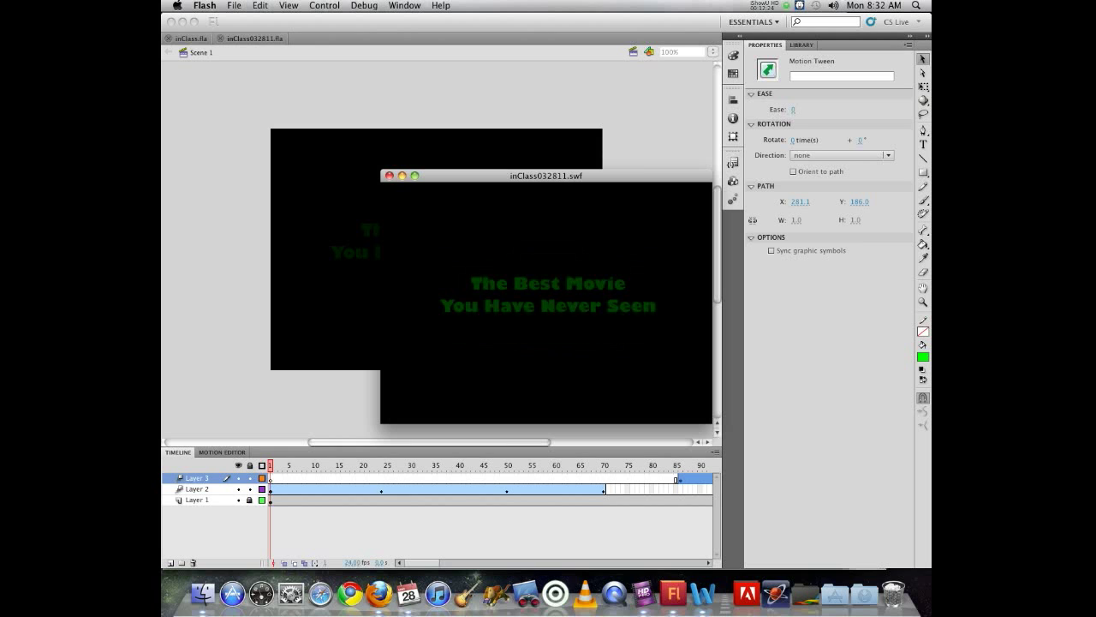
pyautogui.press('super+w')
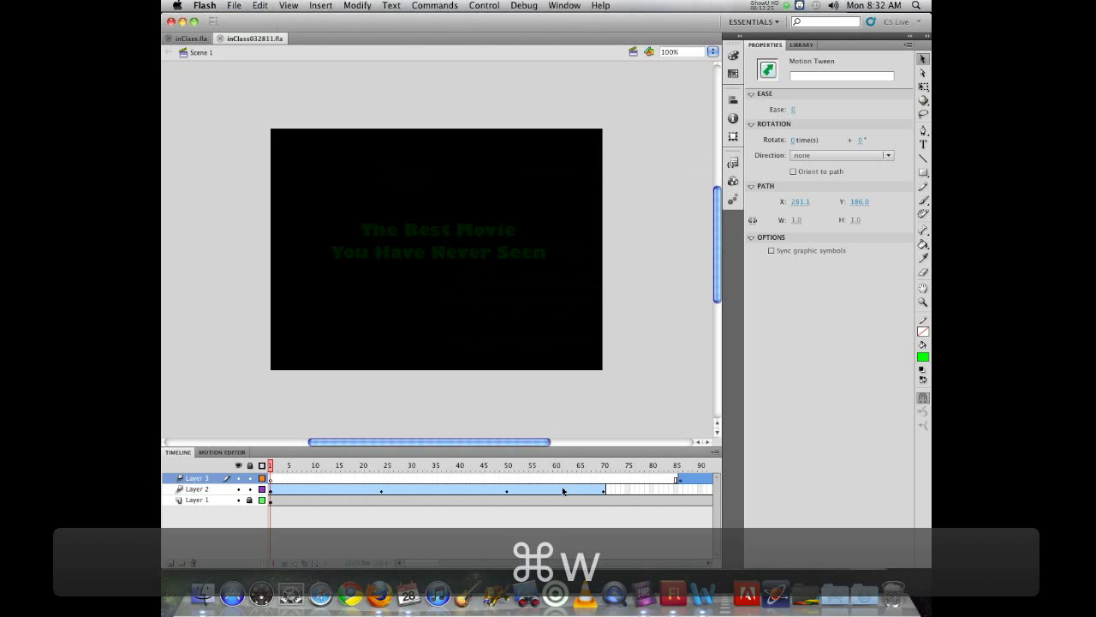
# Step: Move the byline's property keyframe on Layer 3 from frame 135 to frame 154
pyautogui.moveTo(434, 562); pyautogui.dragTo(460, 559)
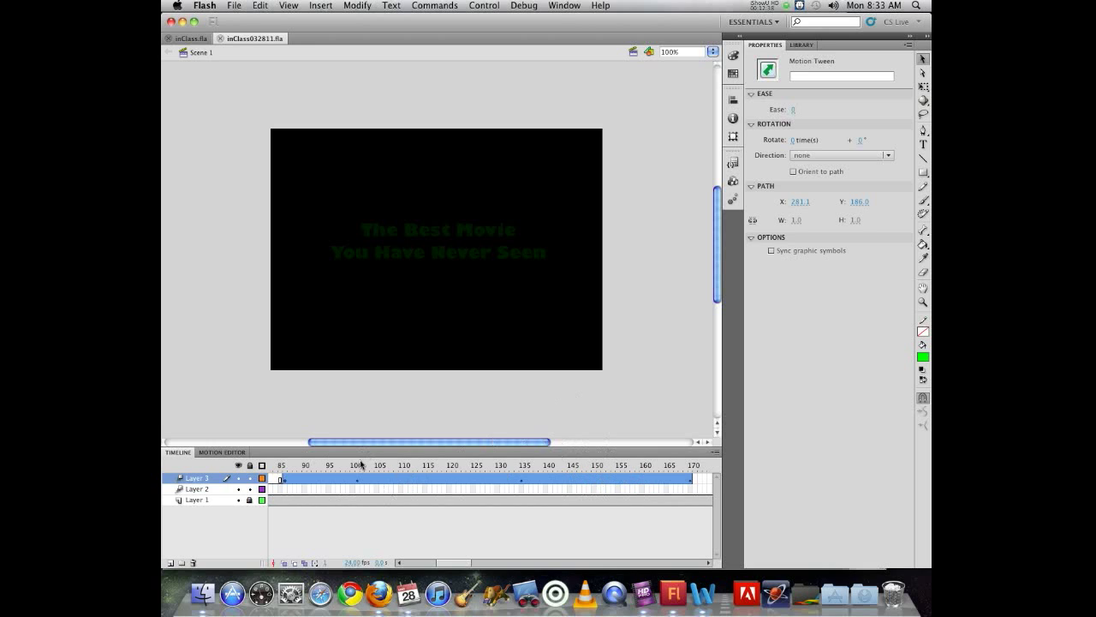
pyautogui.click(430, 465)
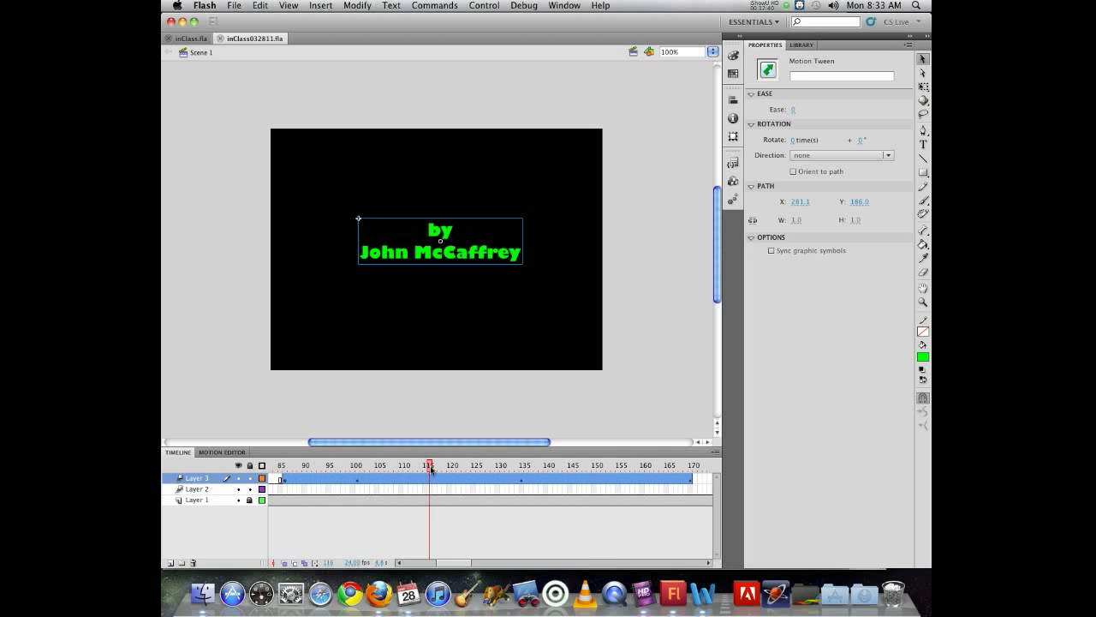
pyautogui.click(700, 479)
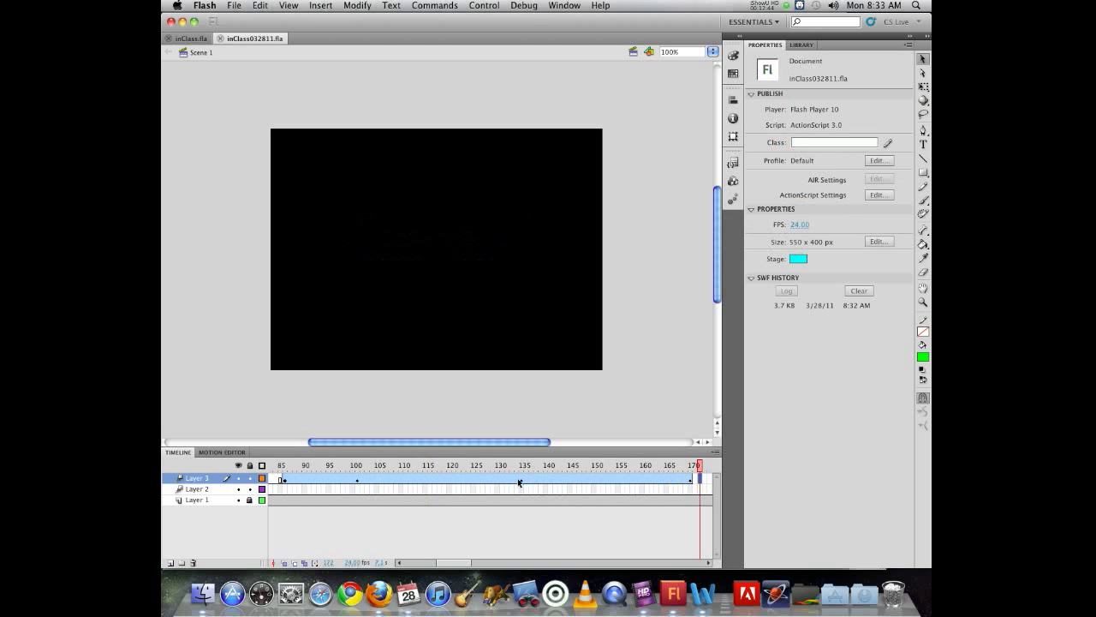
pyautogui.click(521, 482)
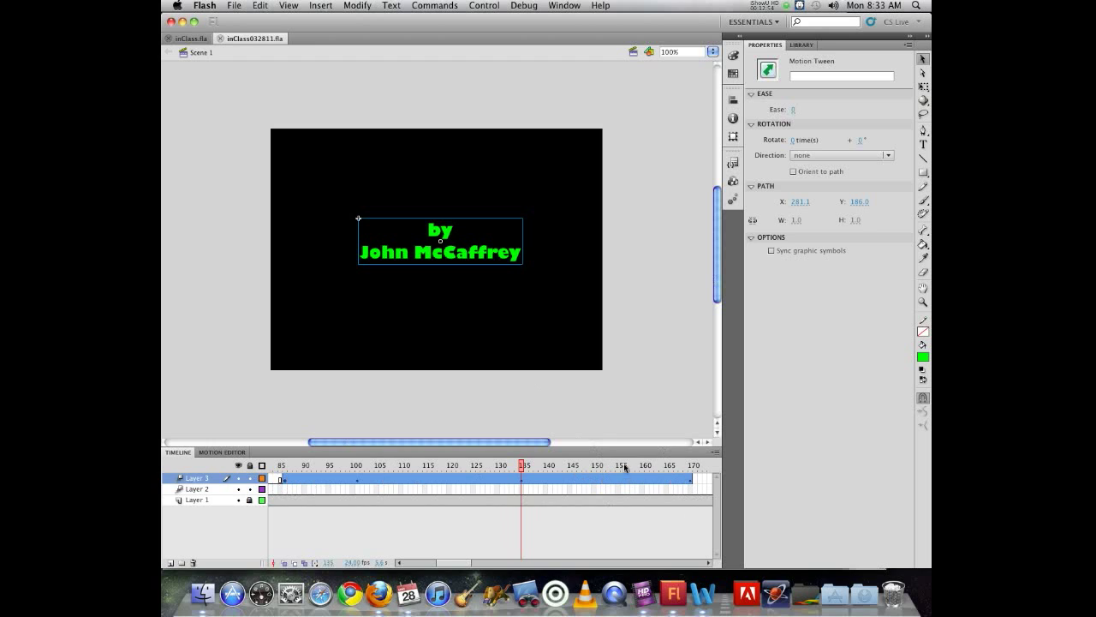
pyautogui.click(700, 481)
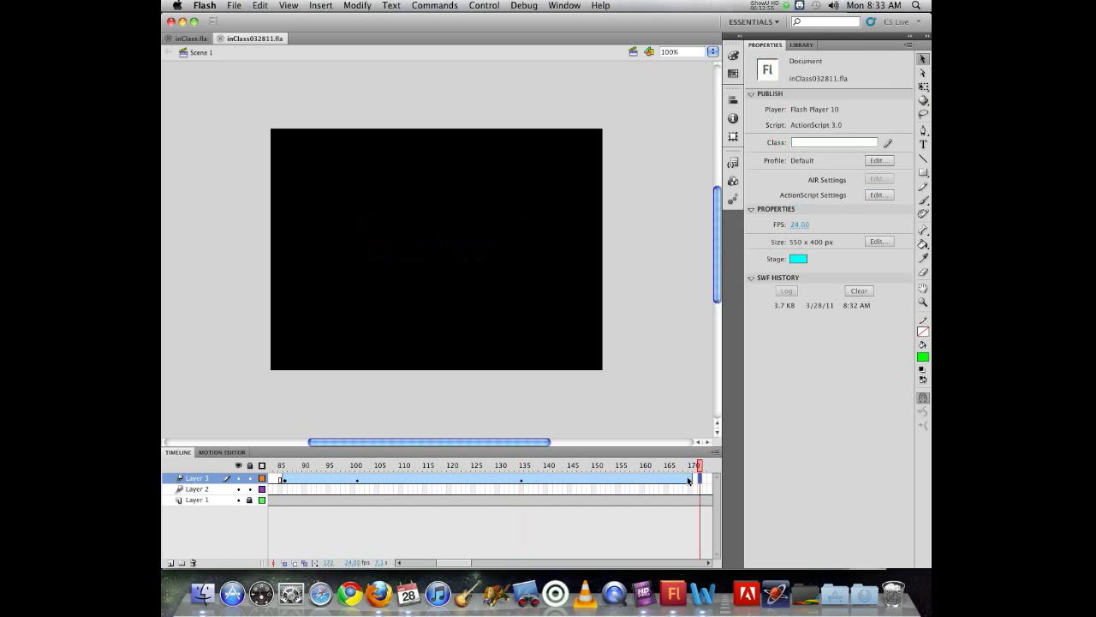
pyautogui.click(521, 481)
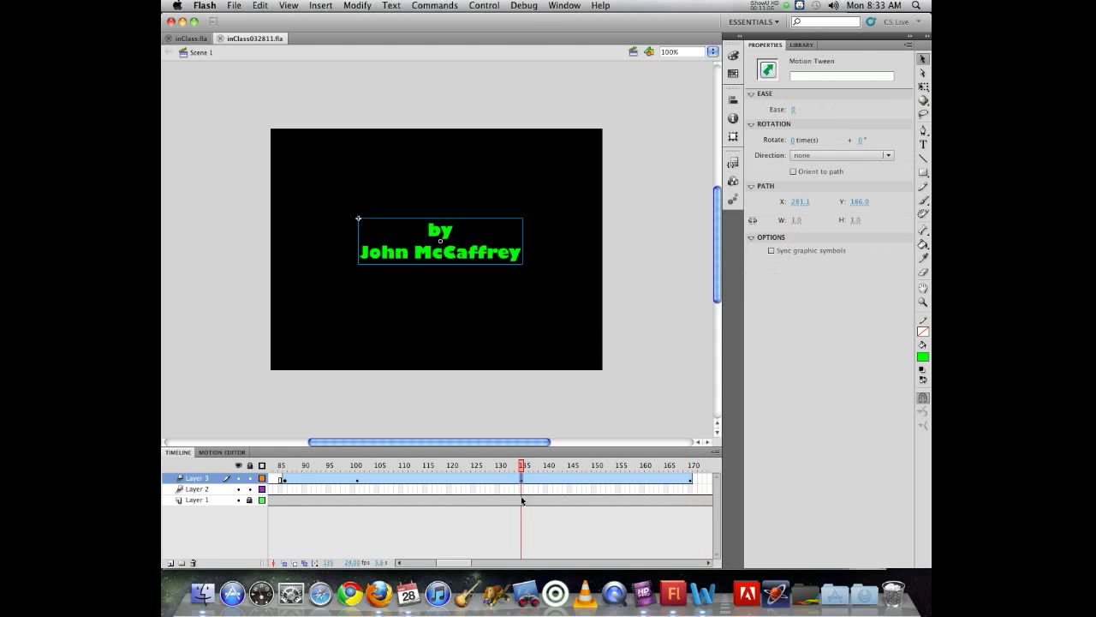
pyautogui.moveTo(521, 483); pyautogui.dragTo(612, 479)
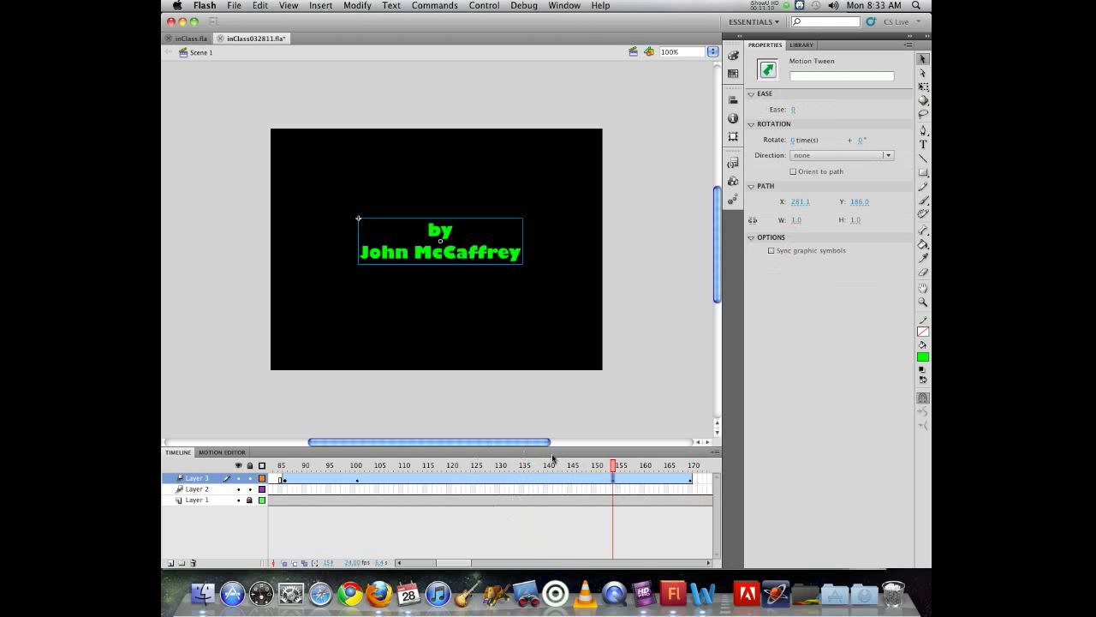
pyautogui.moveTo(607, 479); pyautogui.dragTo(613, 477)
# Step: Shorten the byline's tween on Layer 3 to end at frame 155 and test the movie
pyautogui.moveTo(691, 477); pyautogui.dragTo(435, 477)
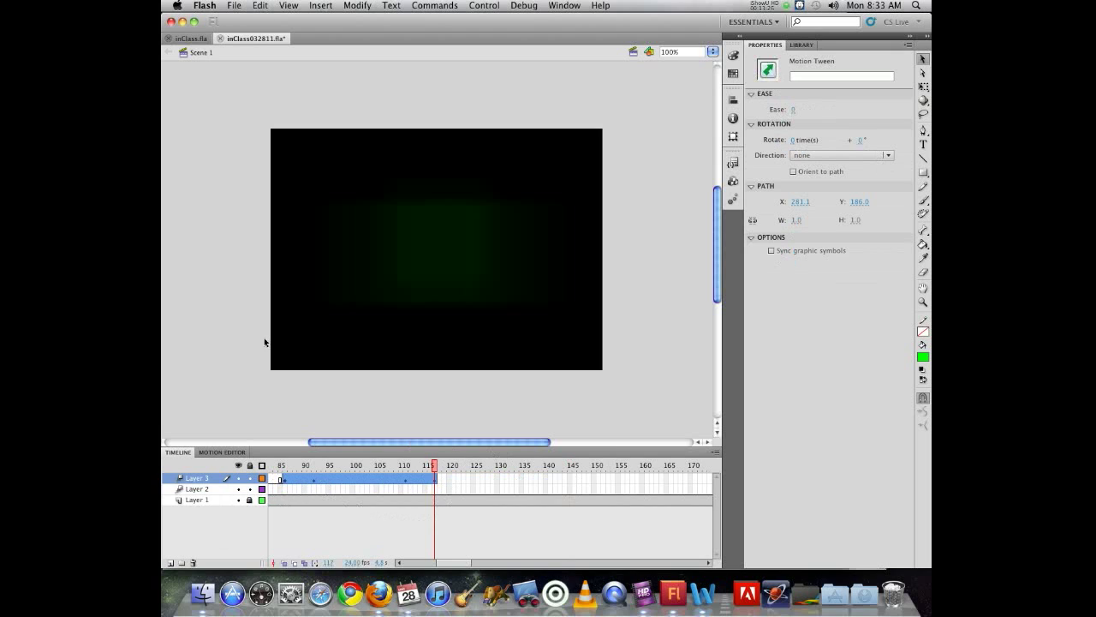
pyautogui.click(435, 479)
pyautogui.moveTo(435, 478); pyautogui.dragTo(619, 486)
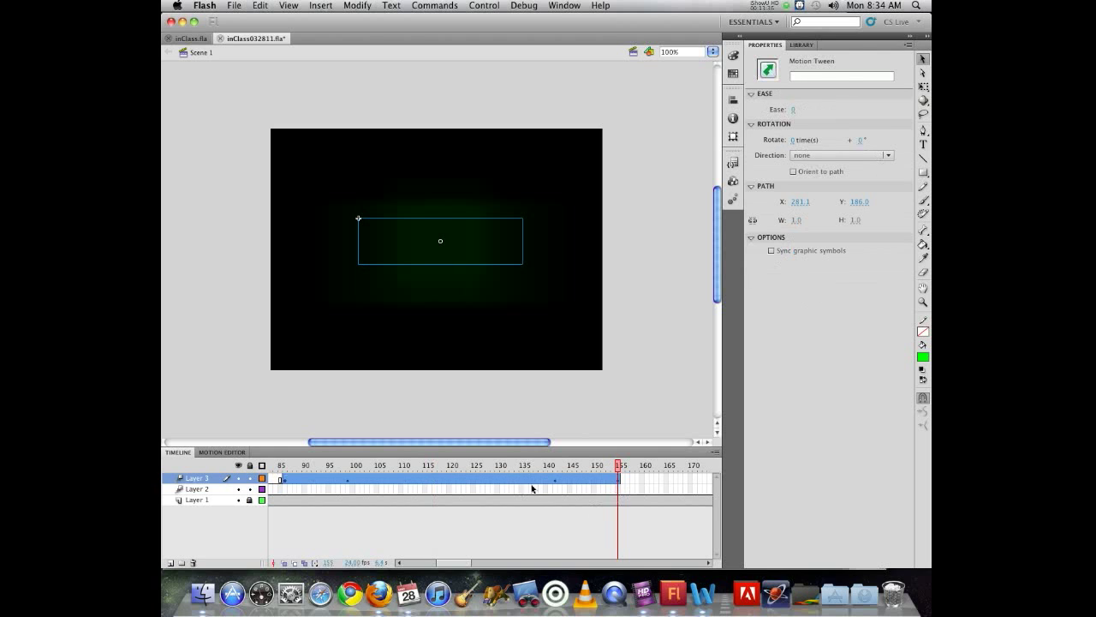
pyautogui.press('super+Return')
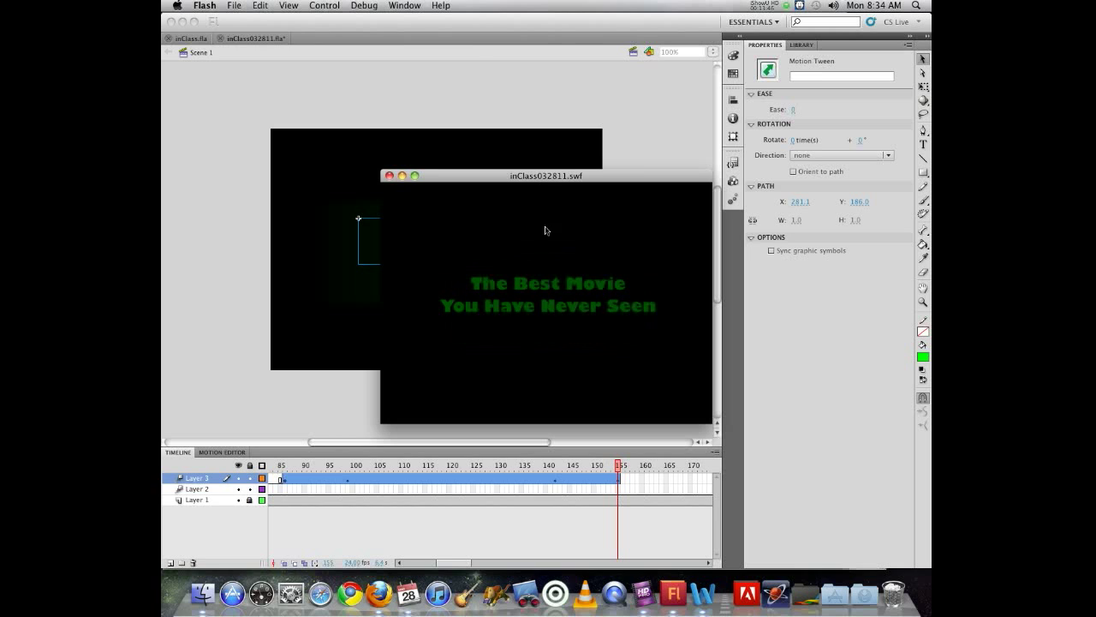
pyautogui.click(389, 176)
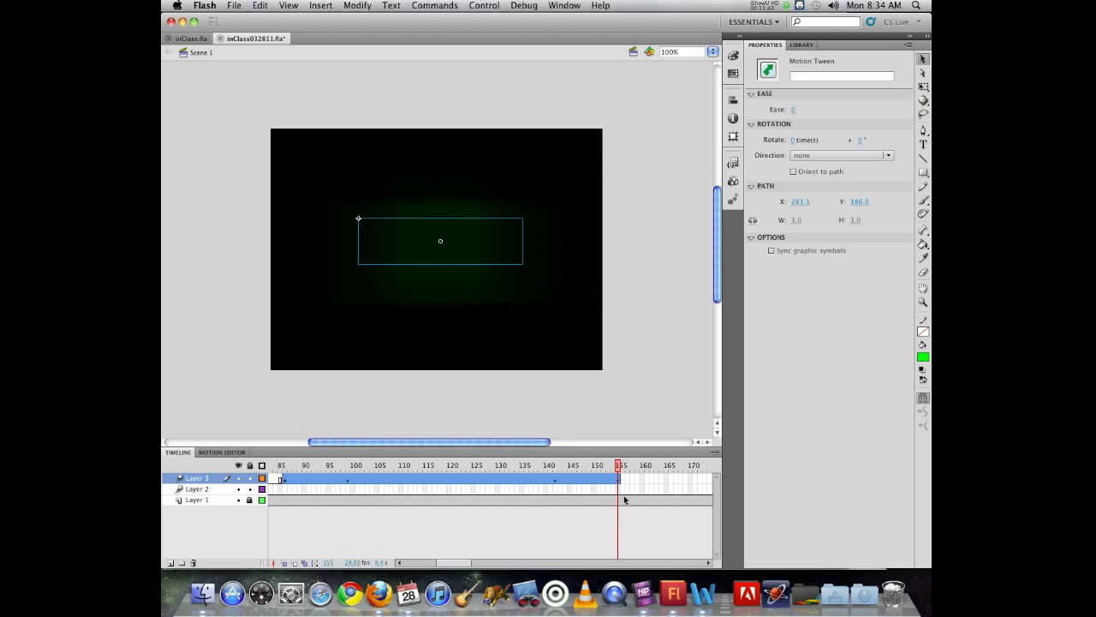
# Step: Shorten the byline's tween on Layer 3 further so that it ends at frame 142
pyautogui.click(633, 478)
pyautogui.click(622, 479)
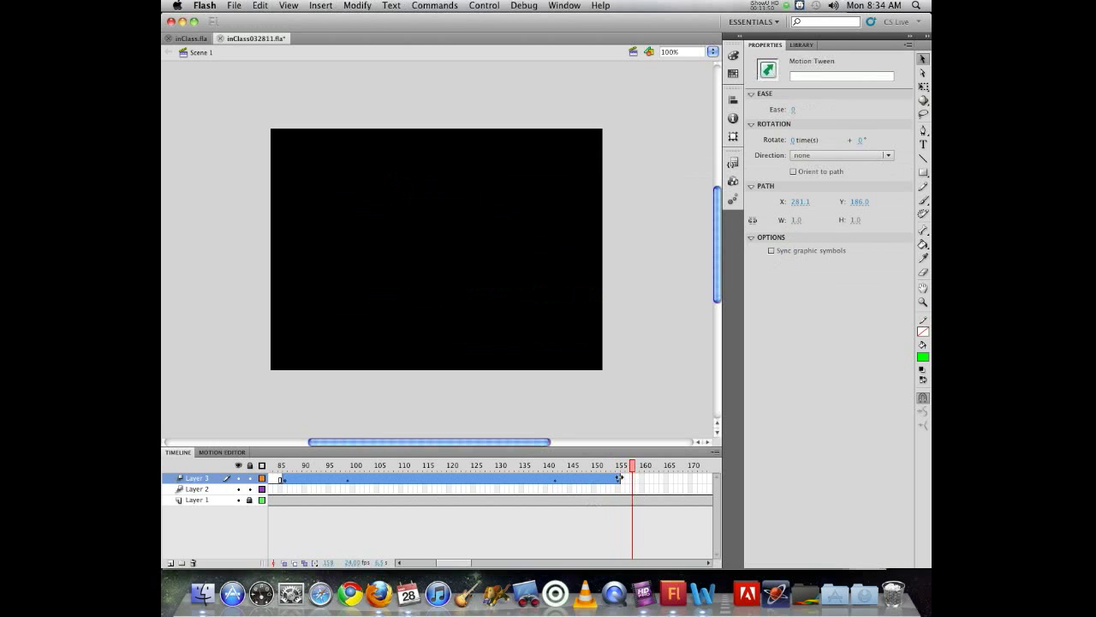
pyautogui.moveTo(618, 480); pyautogui.dragTo(556, 480)
pyautogui.click(552, 481)
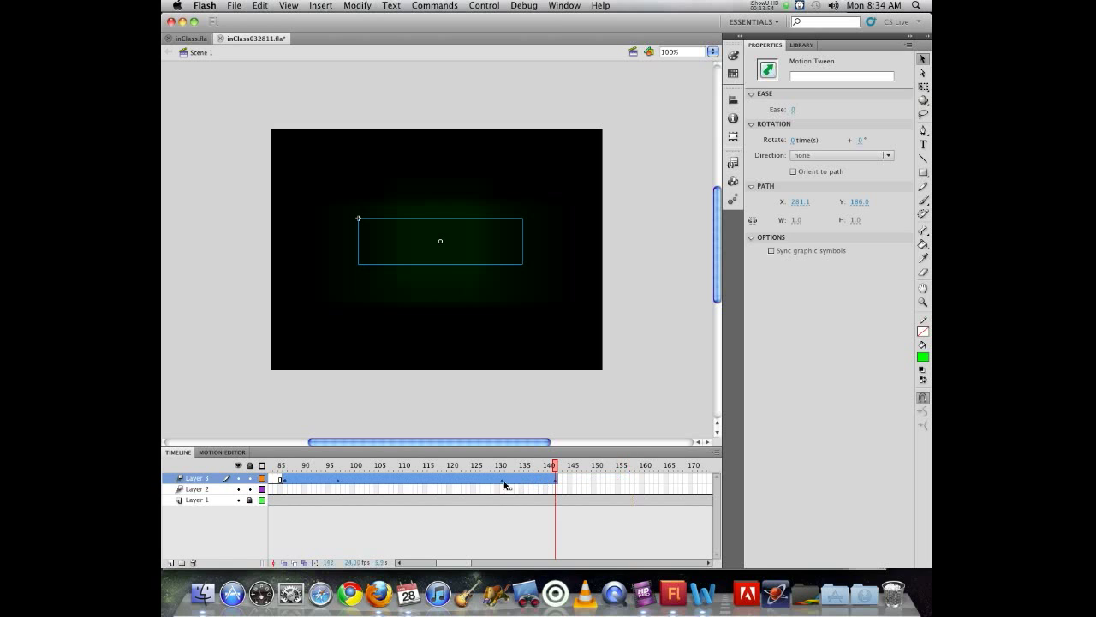
# Step: Move the byline's property keyframe at frame 131 to about frame 138 and test the movie
pyautogui.click(503, 484)
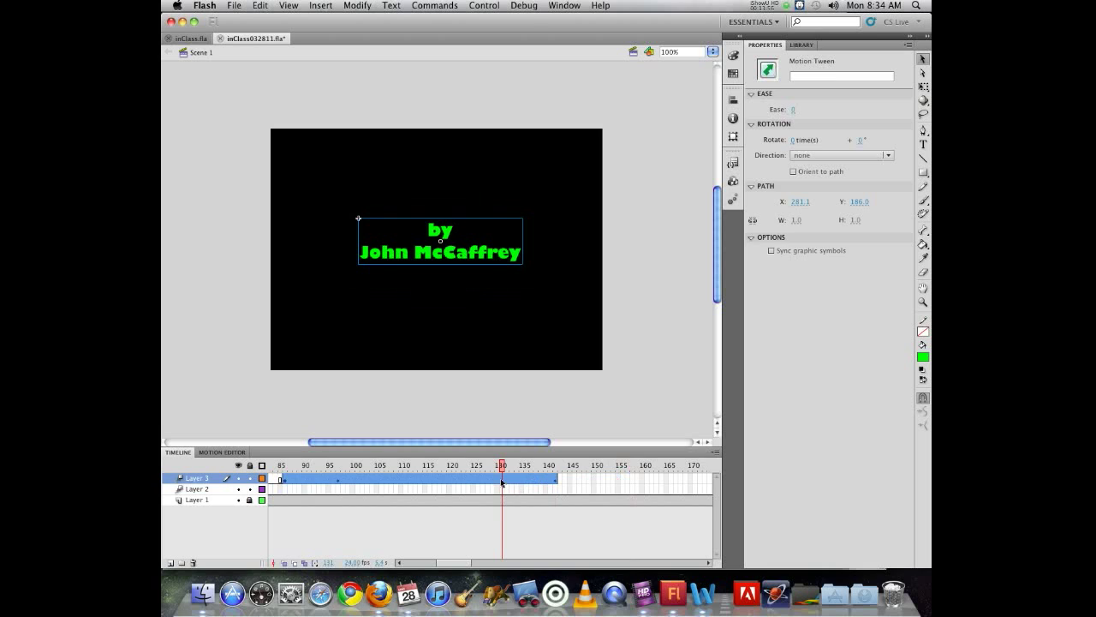
pyautogui.keyDown('super'); pyautogui.click(503, 482); pyautogui.keyUp('super')
pyautogui.moveTo(503, 482); pyautogui.dragTo(473, 468)
pyautogui.press('super+Return')
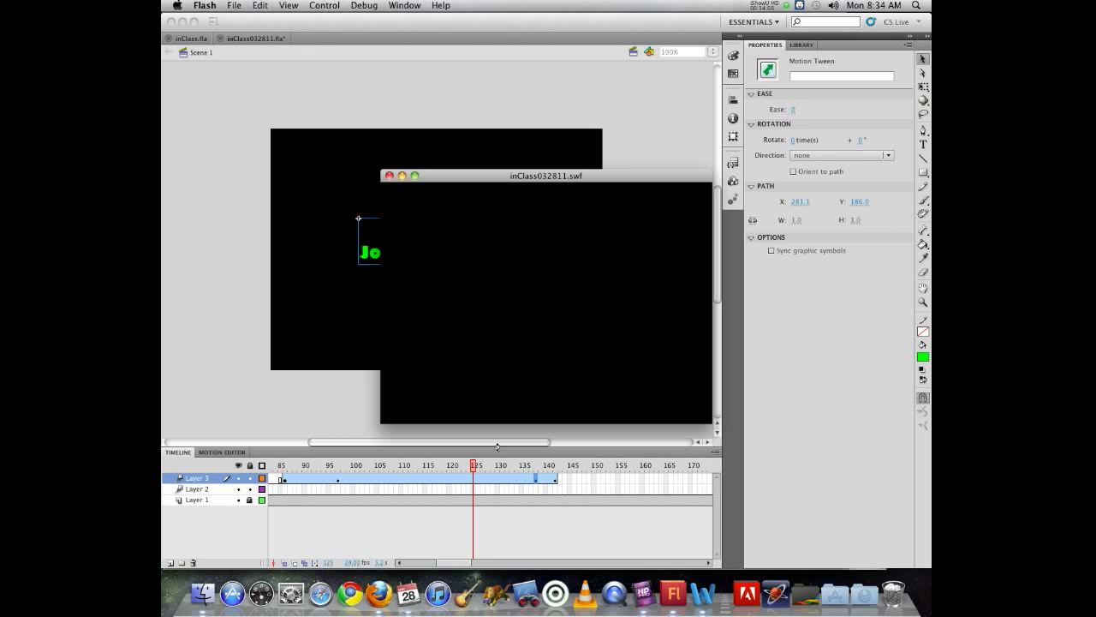
pyautogui.press('super+w')
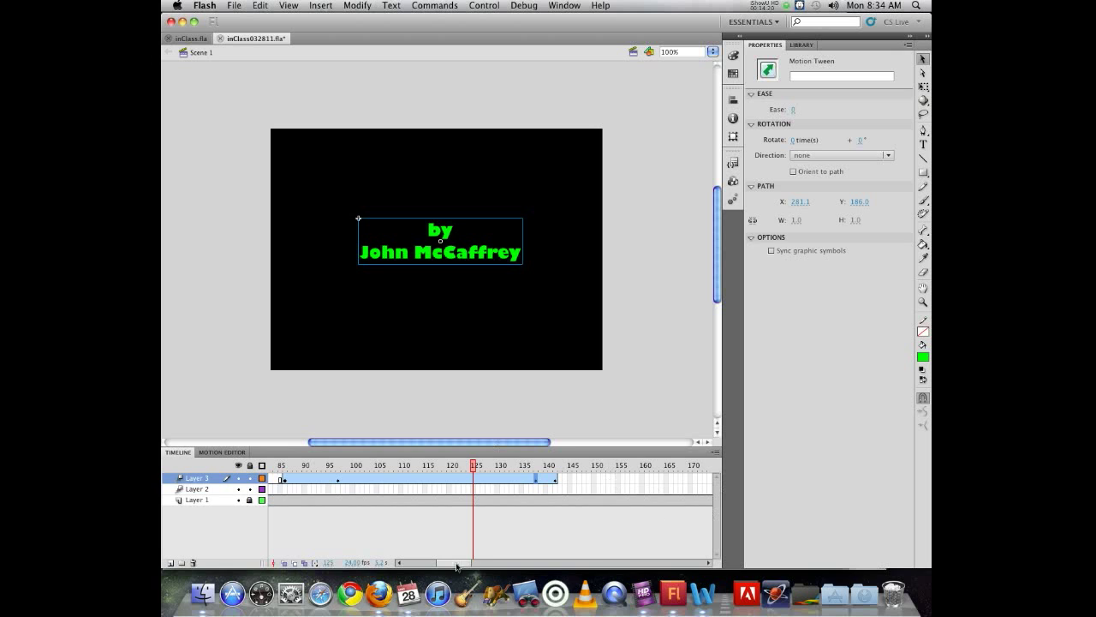
# Step: Remove the frames from 157 onward across all three layers so the background ends at frame 156
pyautogui.moveTo(457, 566); pyautogui.dragTo(469, 565)
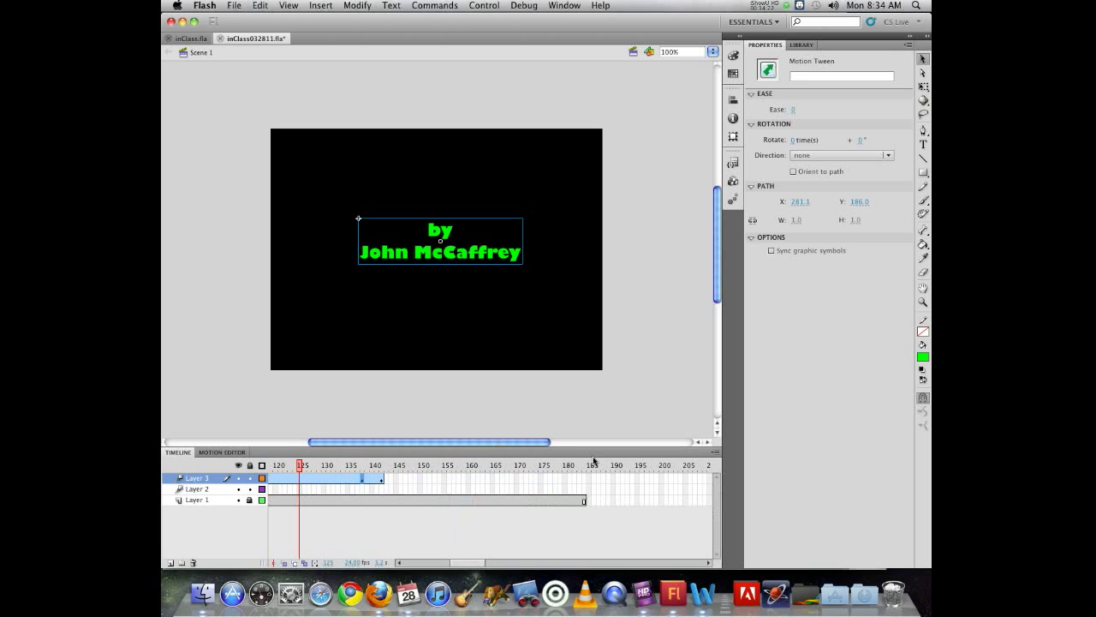
pyautogui.moveTo(589, 499); pyautogui.dragTo(484, 484)
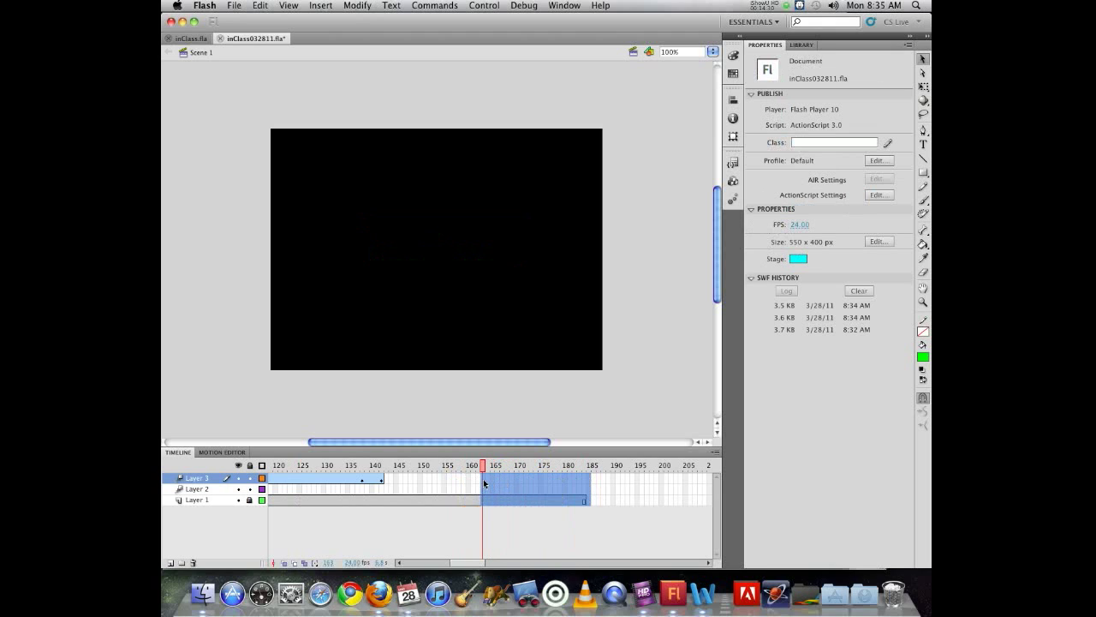
pyautogui.moveTo(484, 484); pyautogui.dragTo(454, 479)
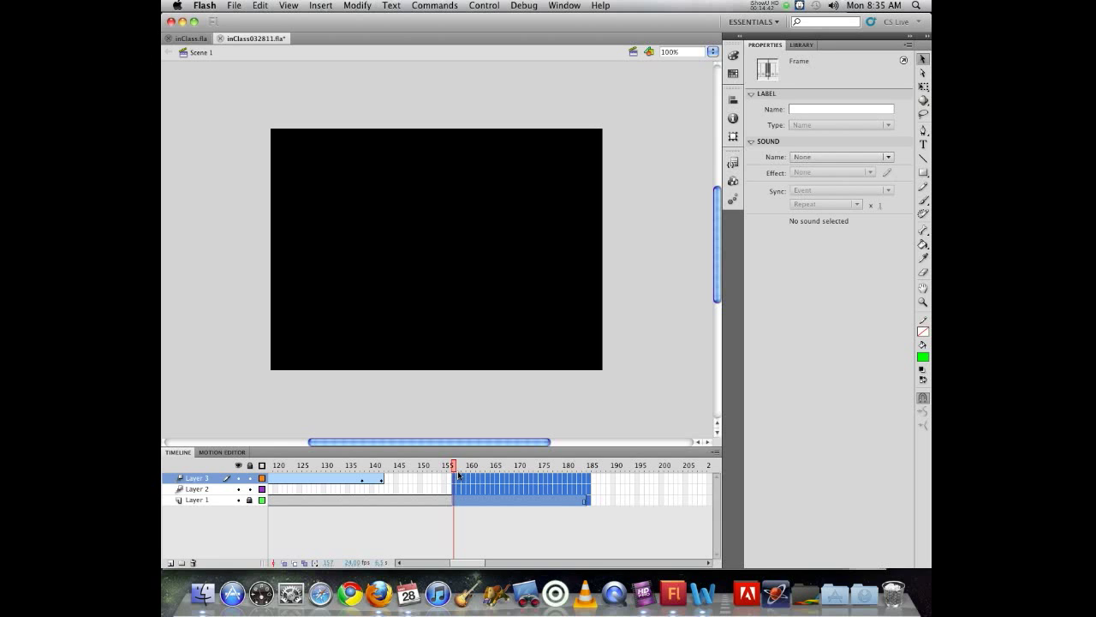
pyautogui.press('F5')
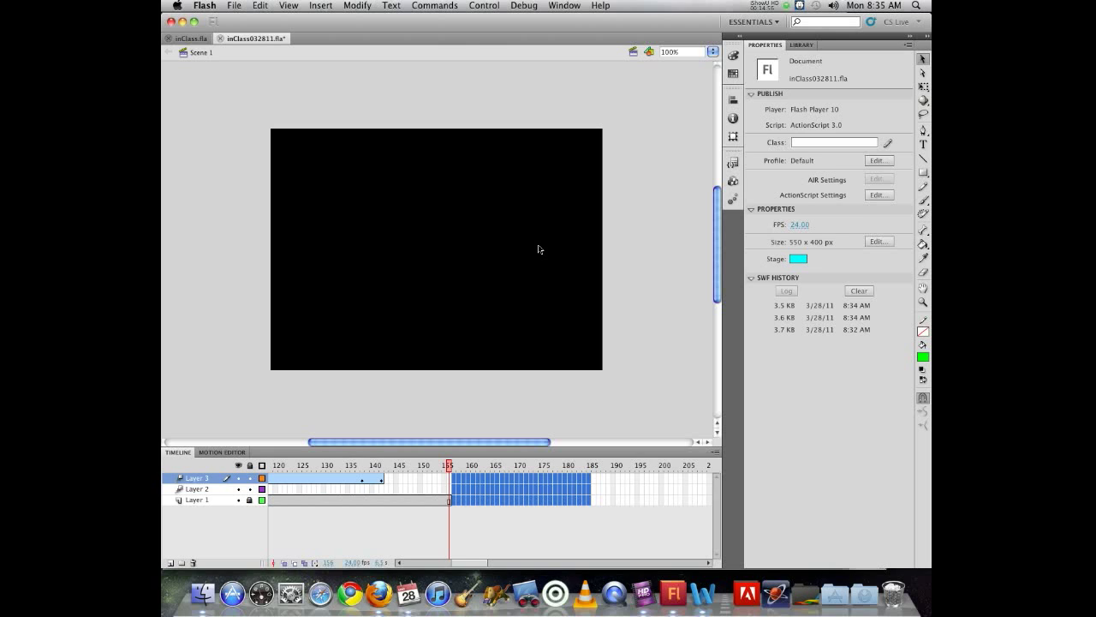
pyautogui.click(603, 489)
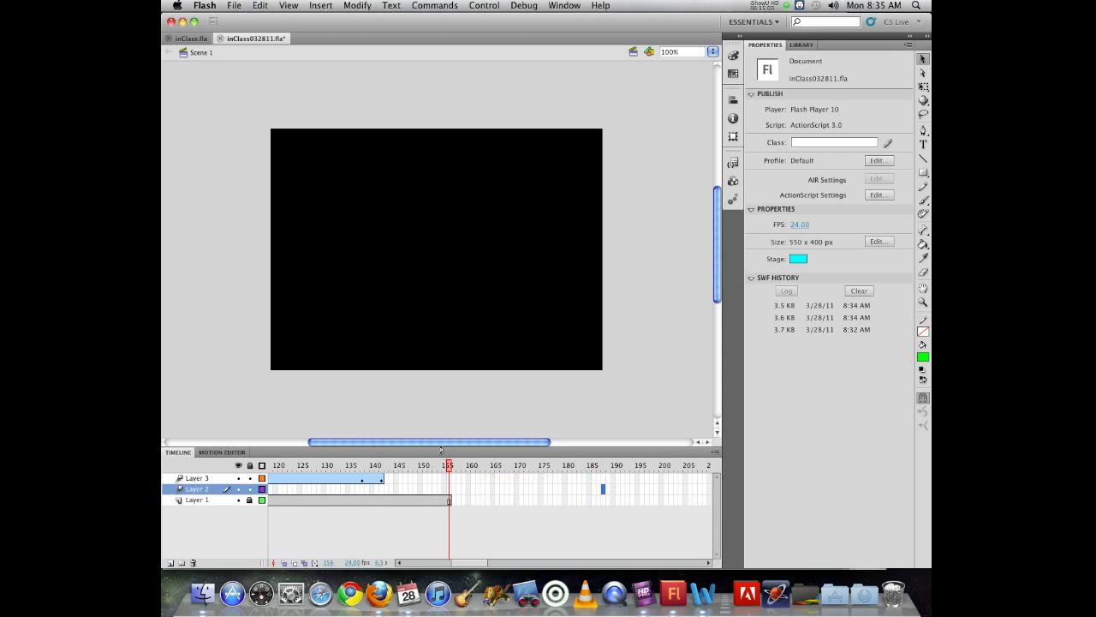
# Step: Scrub back to just before the byline and test the trimmed movie
pyautogui.moveTo(448, 465); pyautogui.dragTo(272, 465)
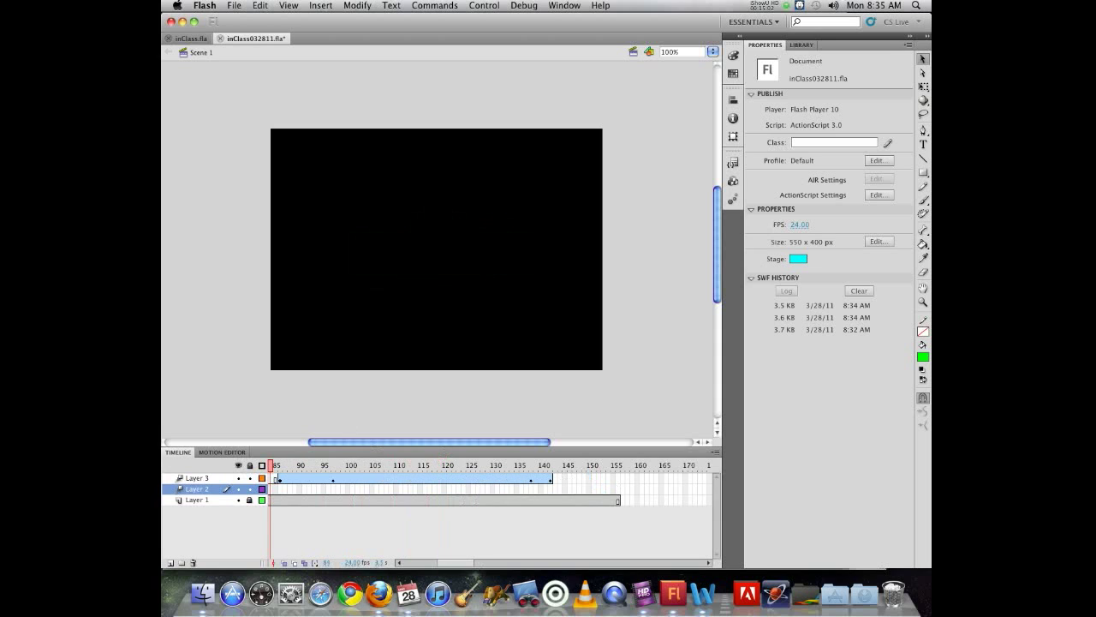
pyautogui.press('super+Return')
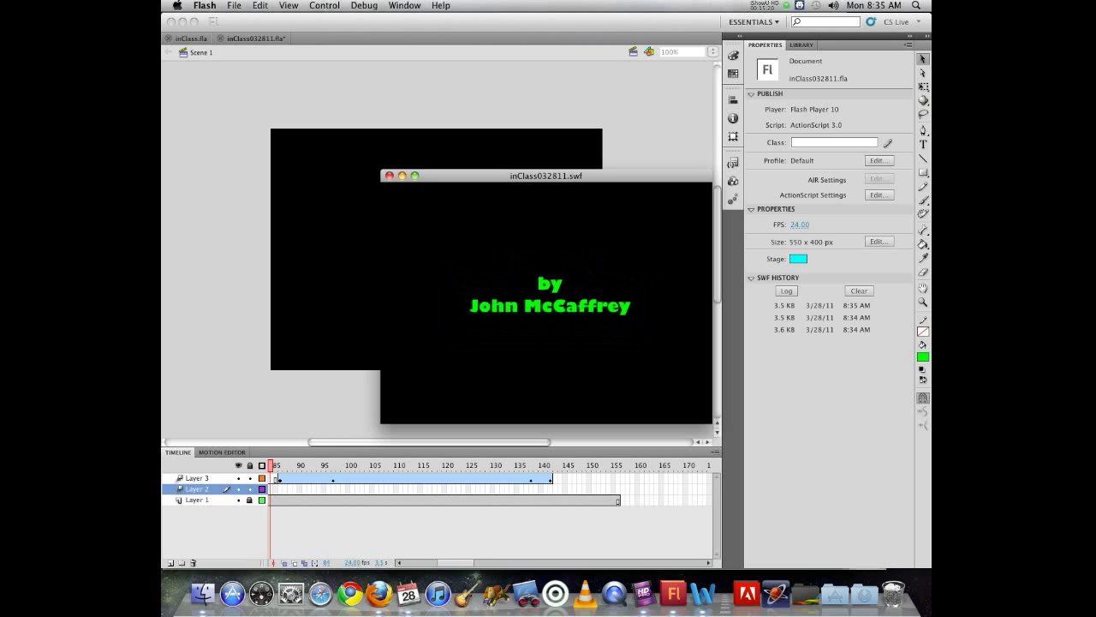
pyautogui.press('super+w')
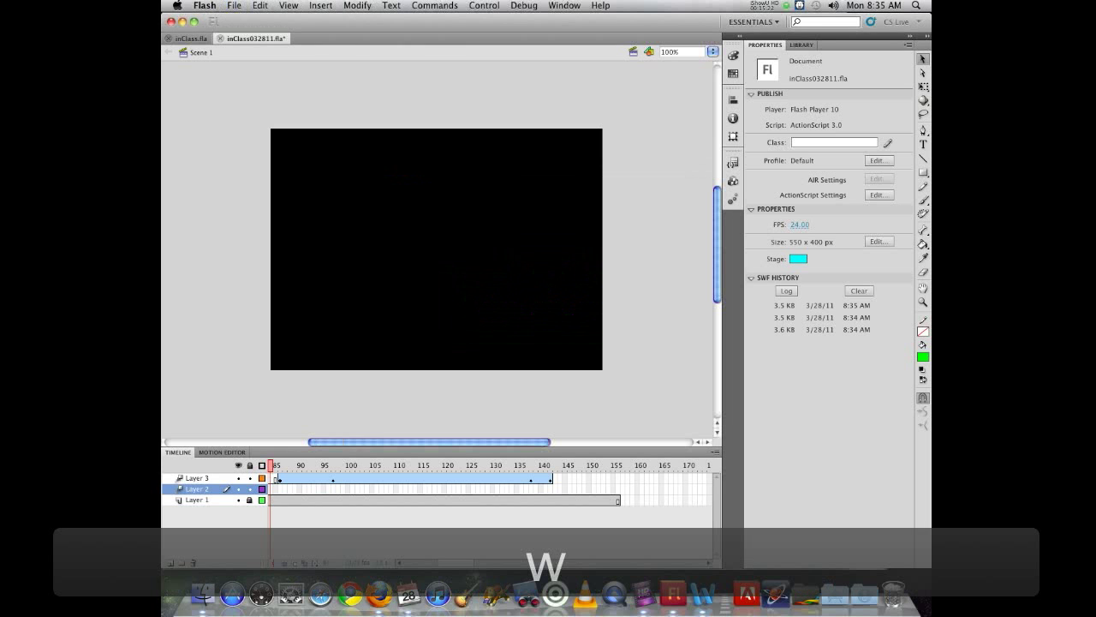